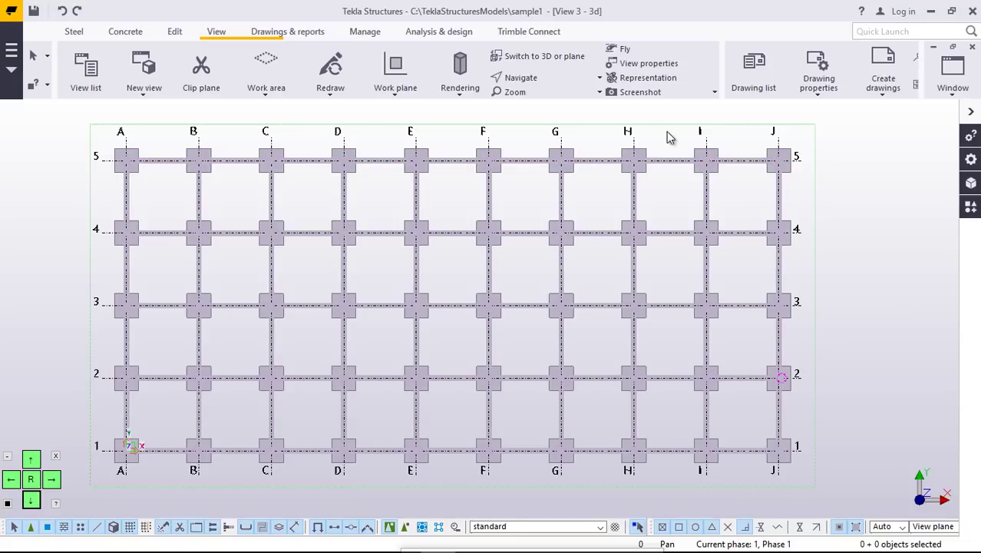
- Switch the model view from plan to 3D and examine the footings, beams and columns around grid line J
click(557, 55)
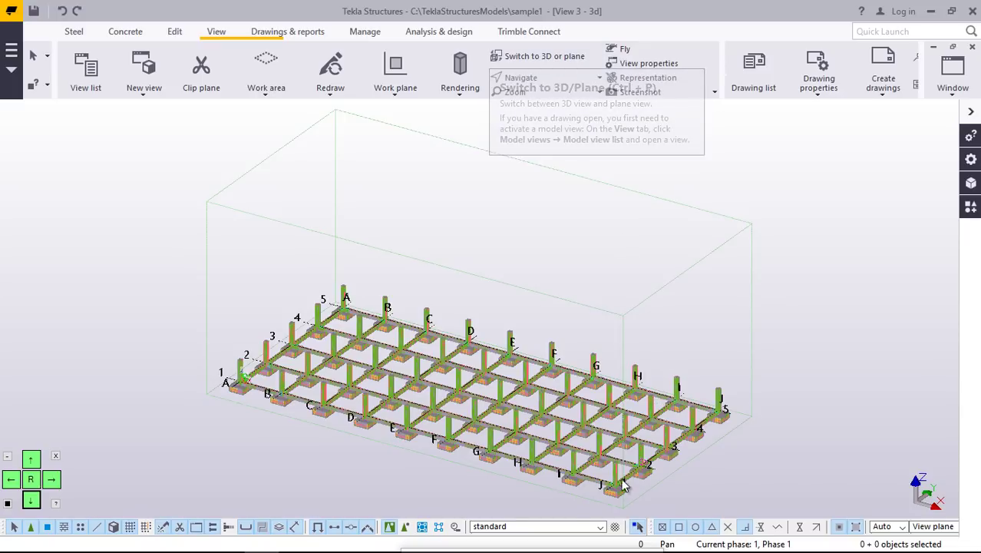
scroll(618, 482, up, 2)
scroll(618, 482, up, 2)
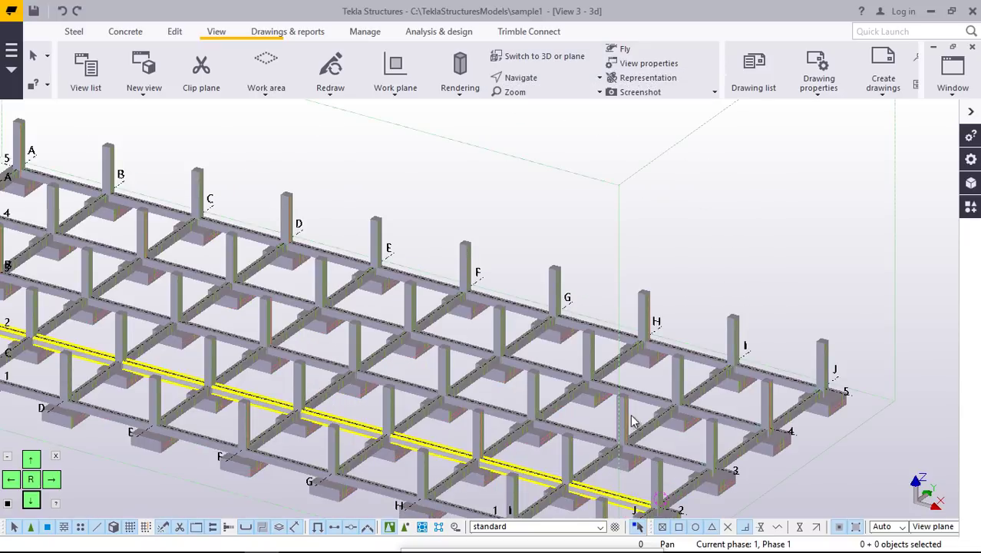
scroll(637, 384, up, 4)
scroll(652, 333, down, 3)
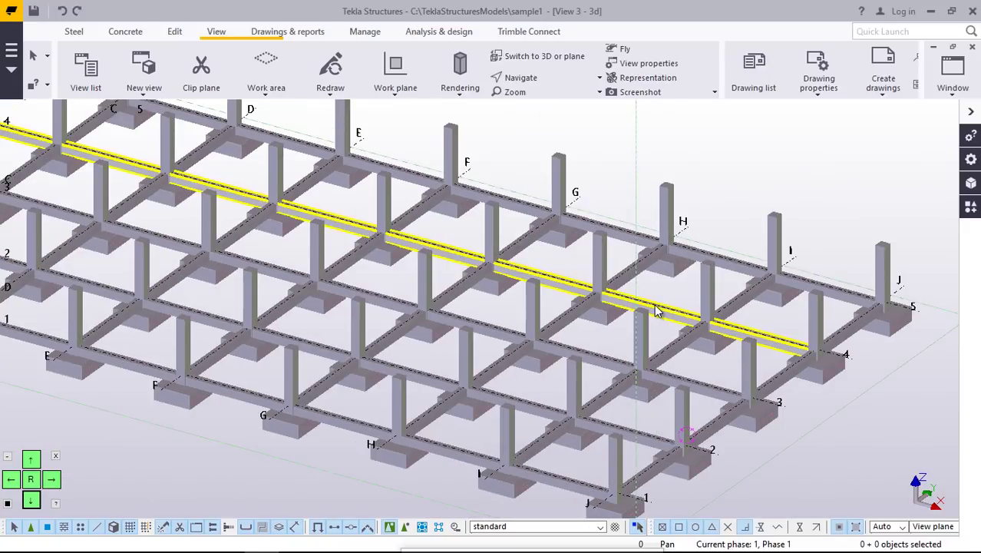
scroll(656, 311, down, 1)
scroll(549, 430, down, 1)
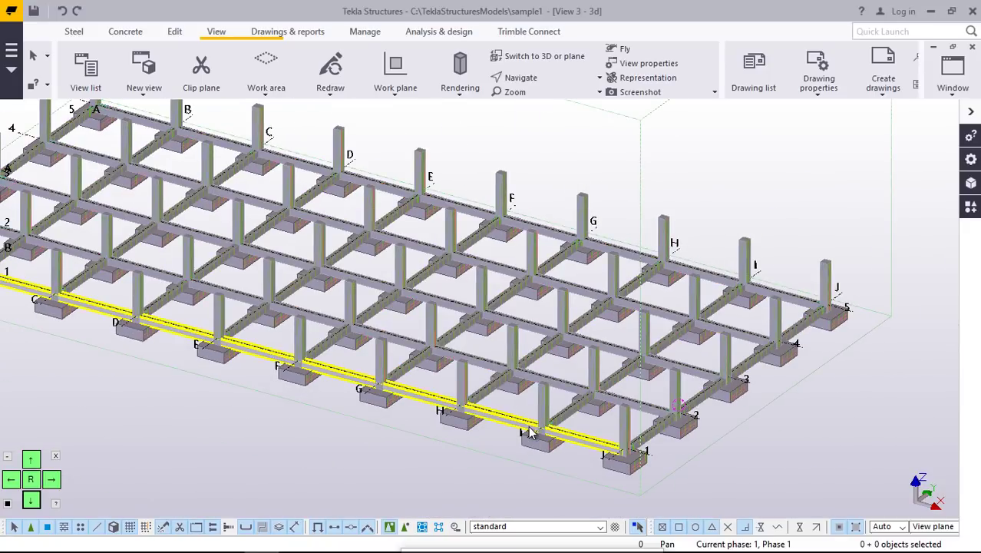
- Open View 2 - Grid A and examine the elevation levels from +0 to +24000 above the columns
click(952, 86)
click(915, 198)
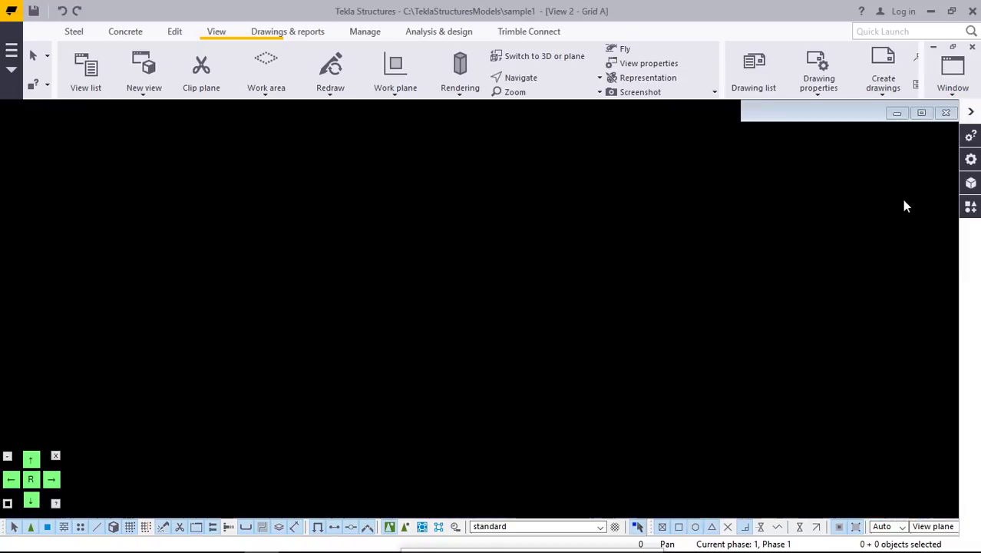
scroll(594, 383, down, 1)
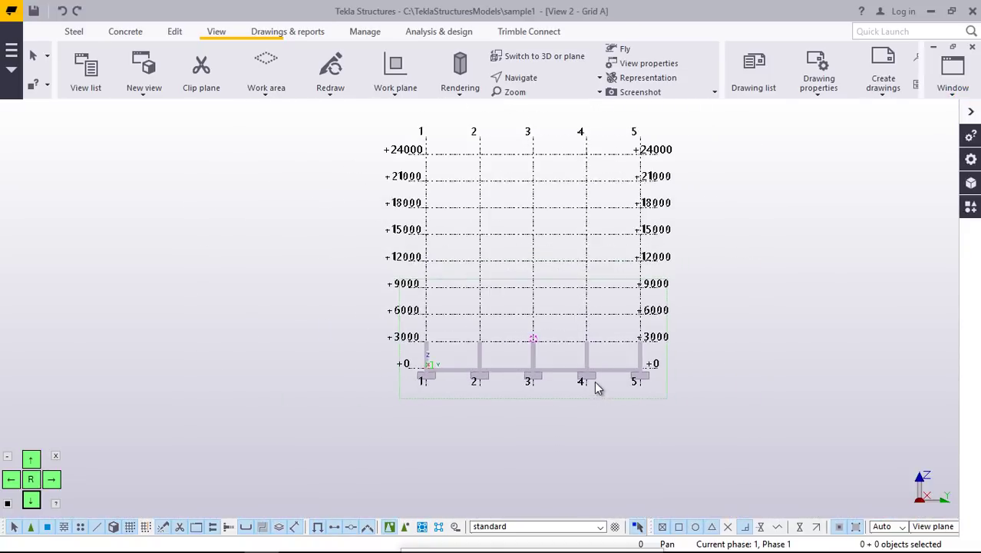
scroll(605, 234, up, 1)
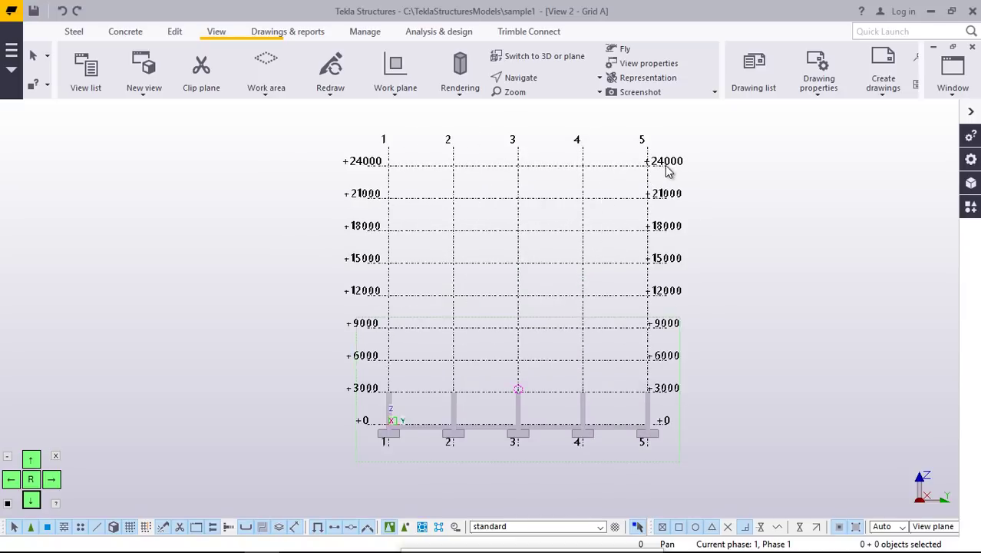
scroll(650, 170, up, 3)
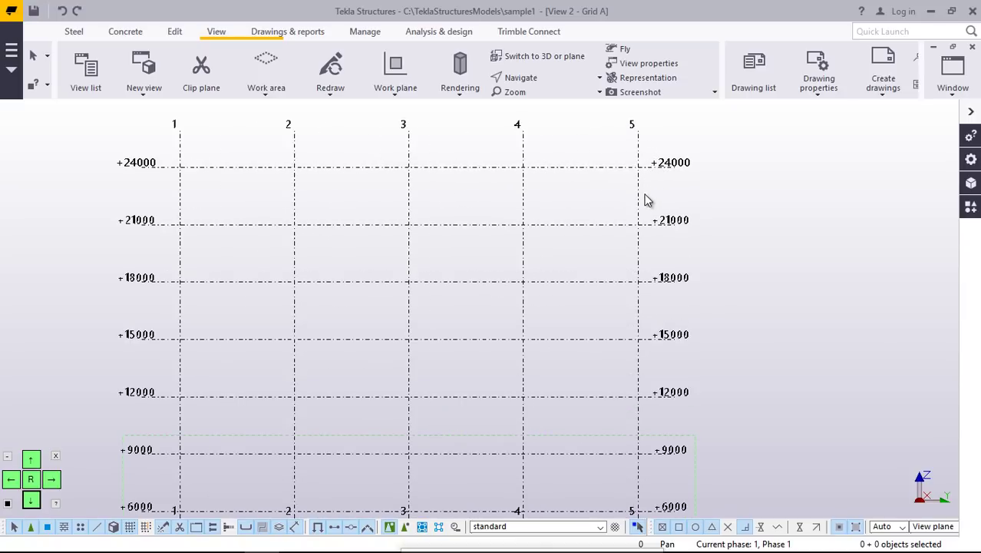
scroll(643, 223, down, 2)
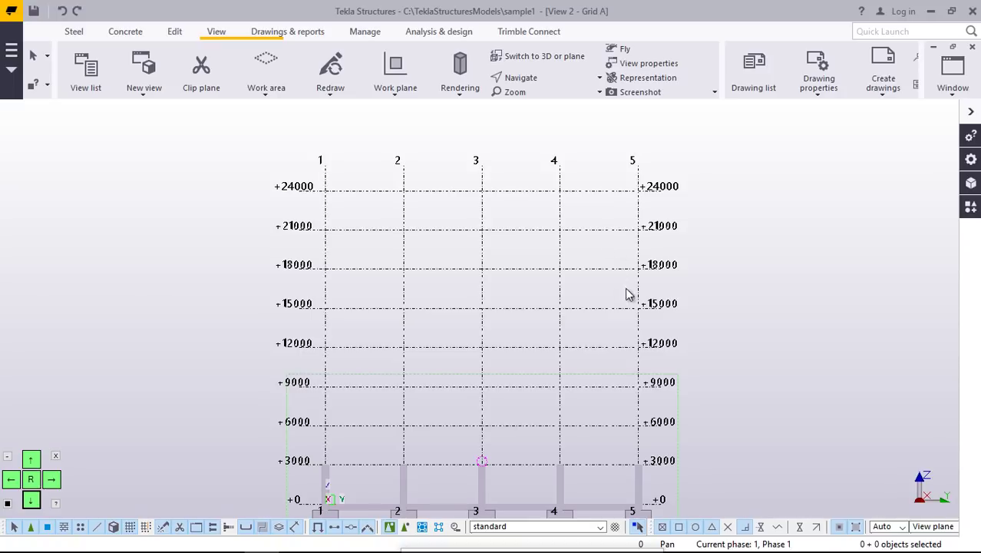
scroll(537, 331, down, 1)
scroll(538, 332, down, 1)
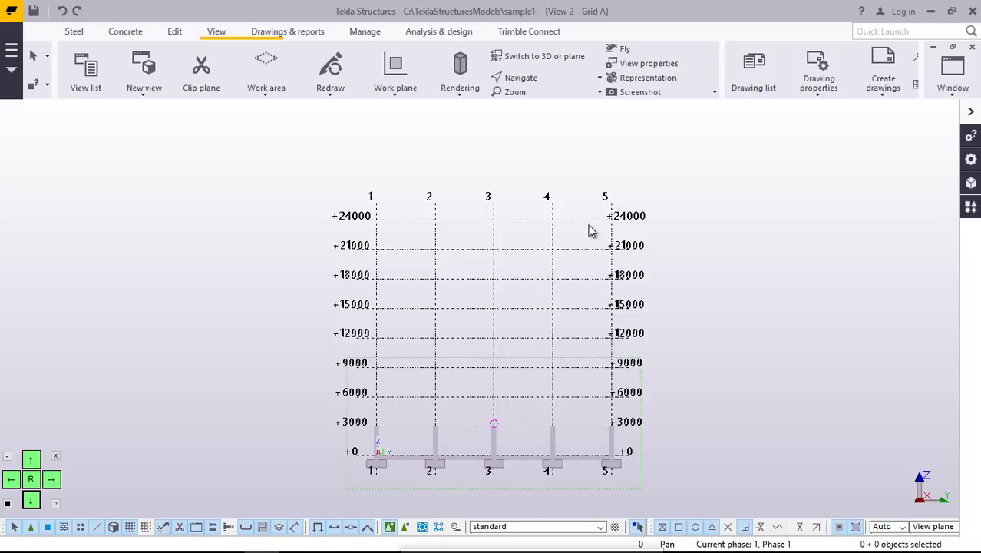
- Return to View 3 - 3d and switch it to plan view, showing the whole grid
click(953, 81)
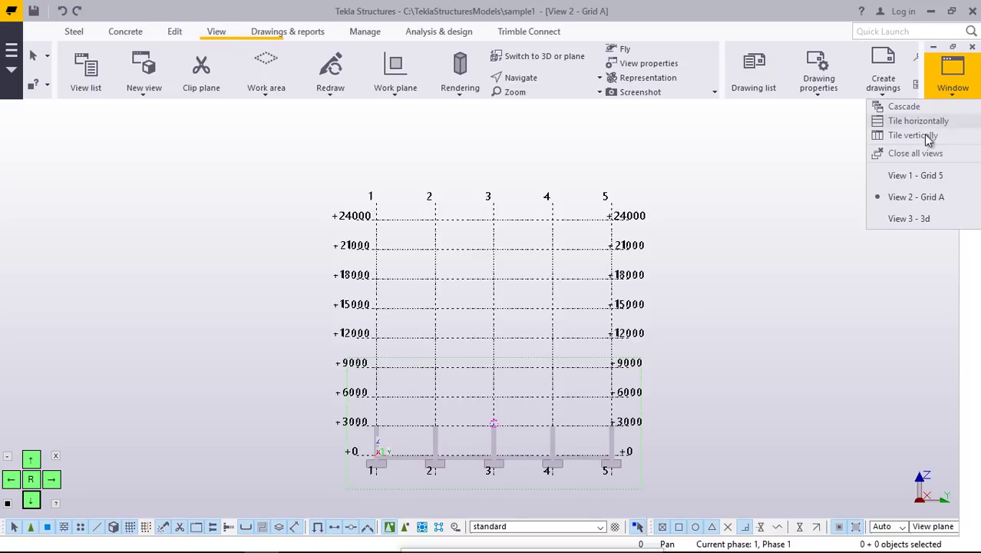
click(906, 220)
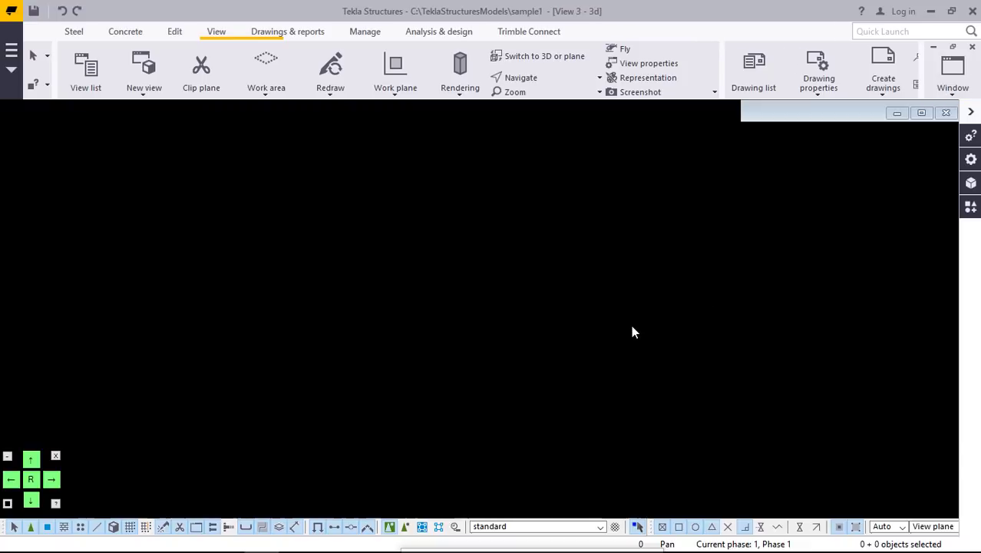
scroll(700, 351, down, 4)
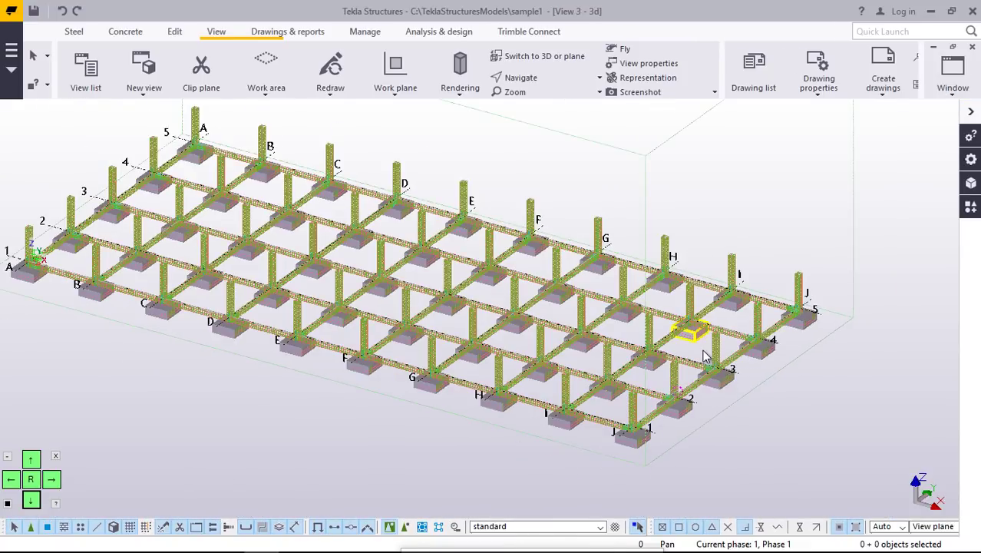
scroll(463, 256, down, 2)
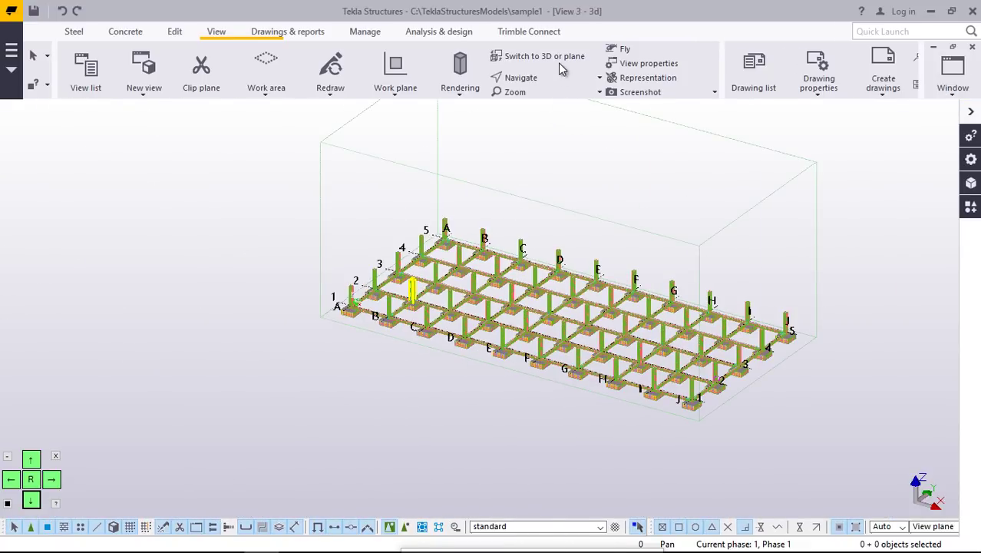
scroll(554, 113, up, 2)
click(558, 58)
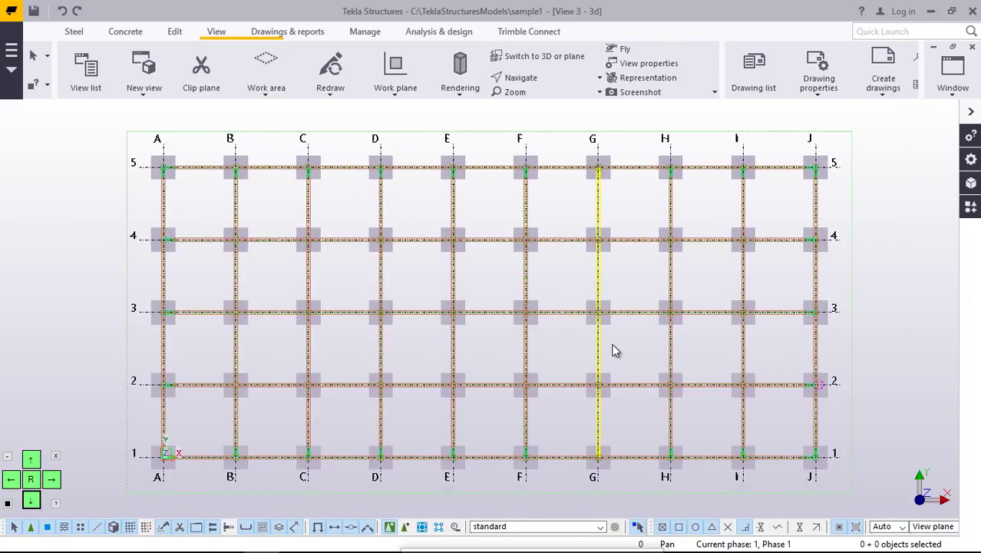
scroll(607, 347, down, 3)
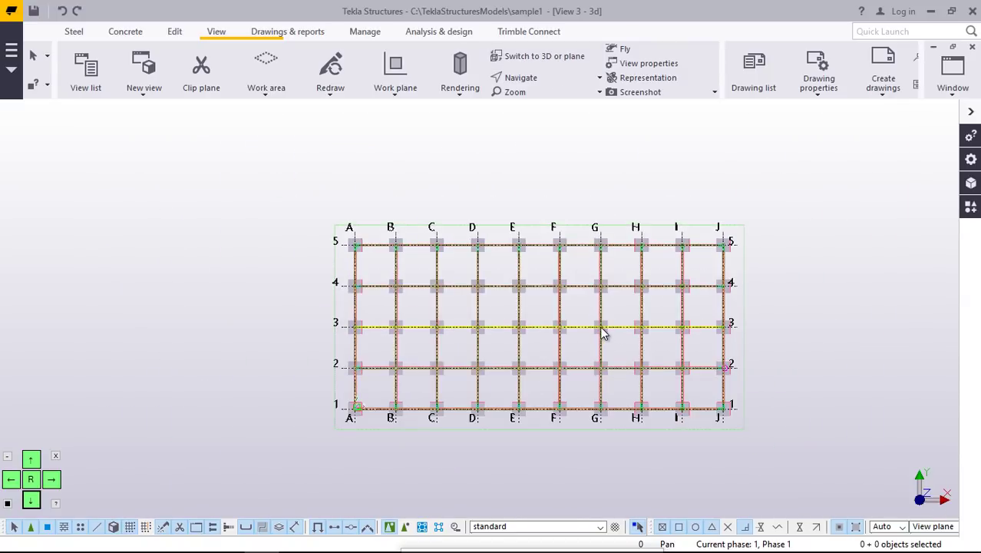
key(Home)
- Start a concrete slab and set its first corner at the column centre on grid intersection A/5
click(124, 34)
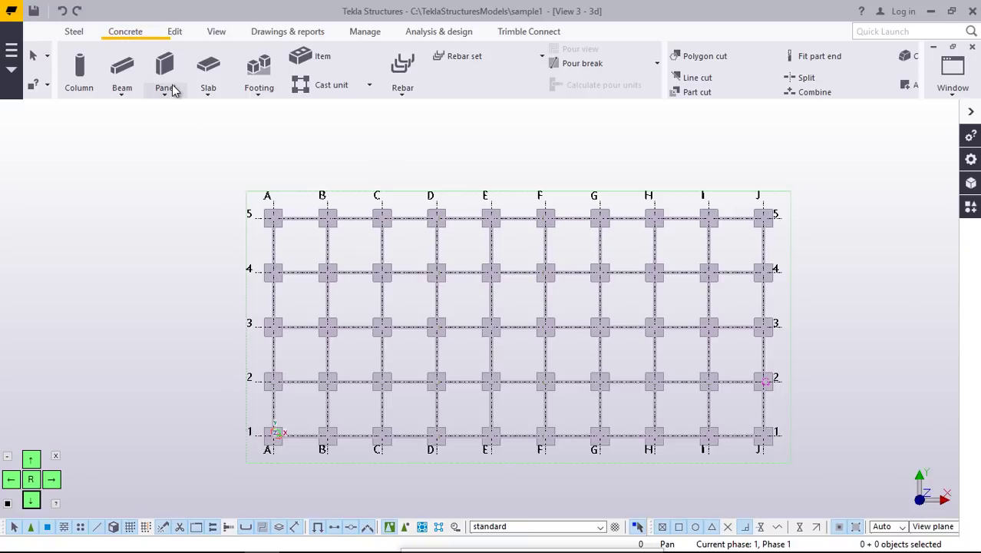
click(211, 96)
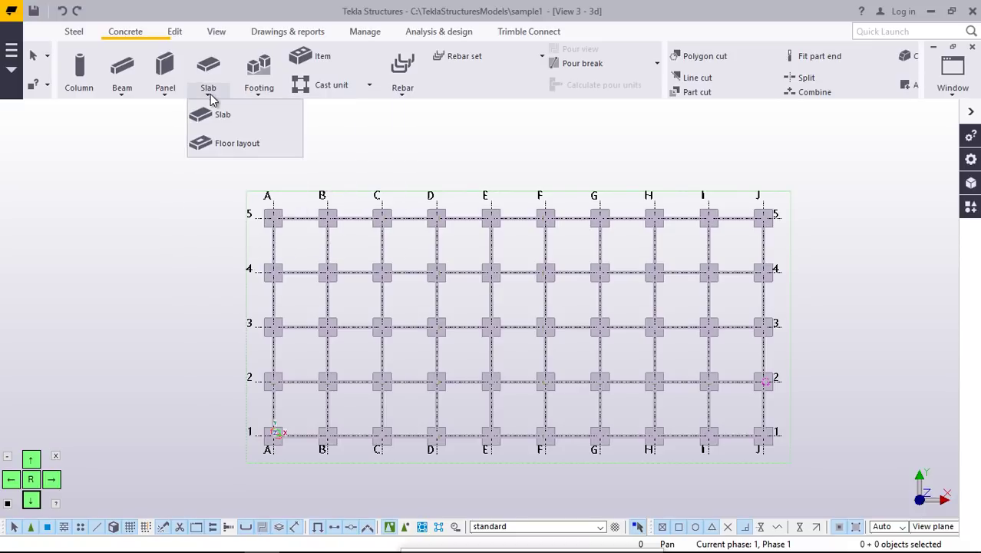
click(218, 114)
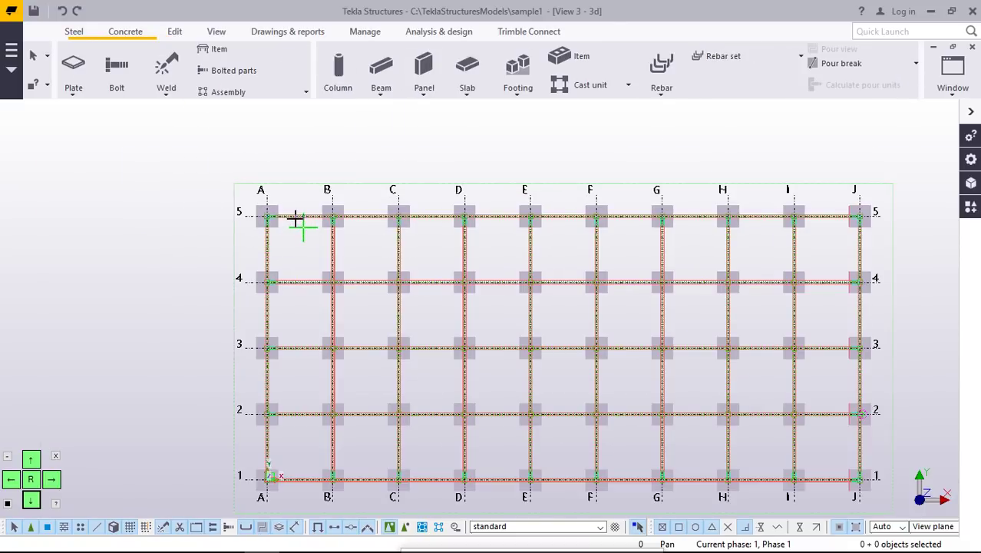
scroll(296, 221, up, 8)
key(Return)
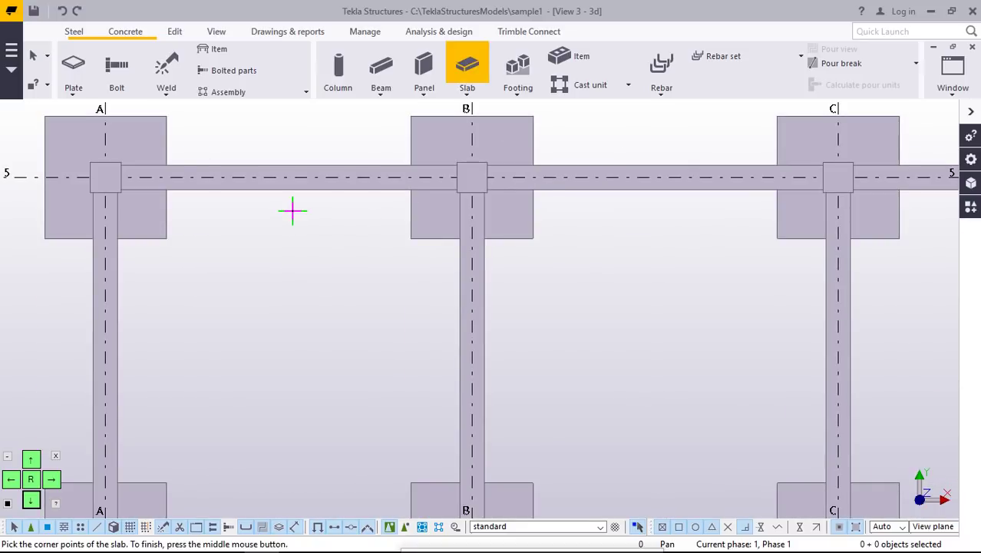
click(108, 179)
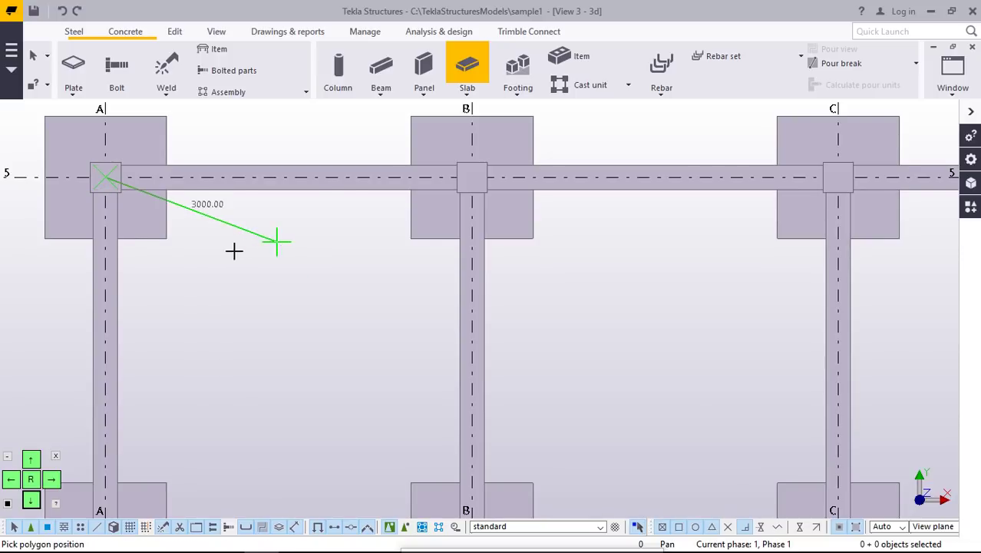
- Set the slab's second corner at the column centre on grid intersection J/5, 54000 mm along grid line 5
scroll(238, 246, down, 1)
scroll(226, 227, down, 3)
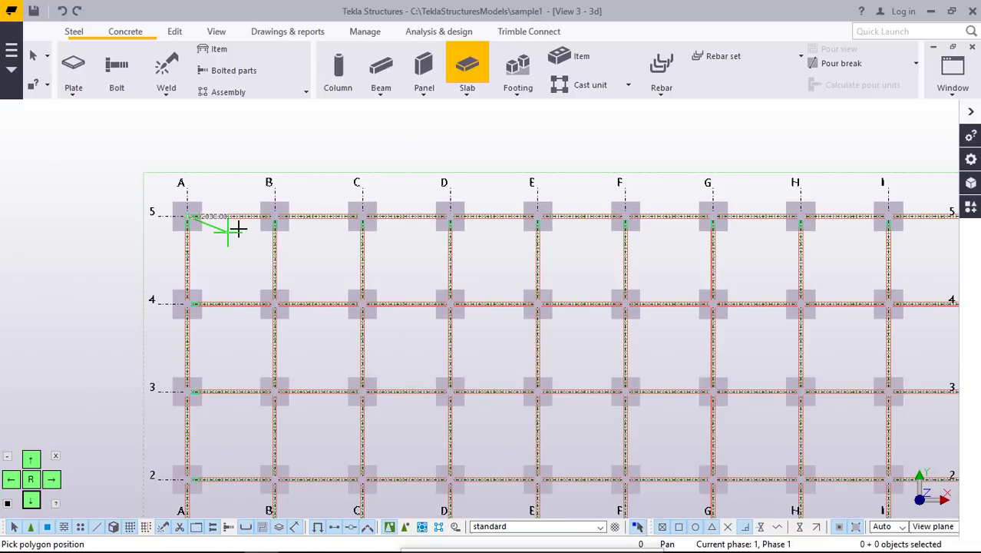
scroll(236, 225, down, 3)
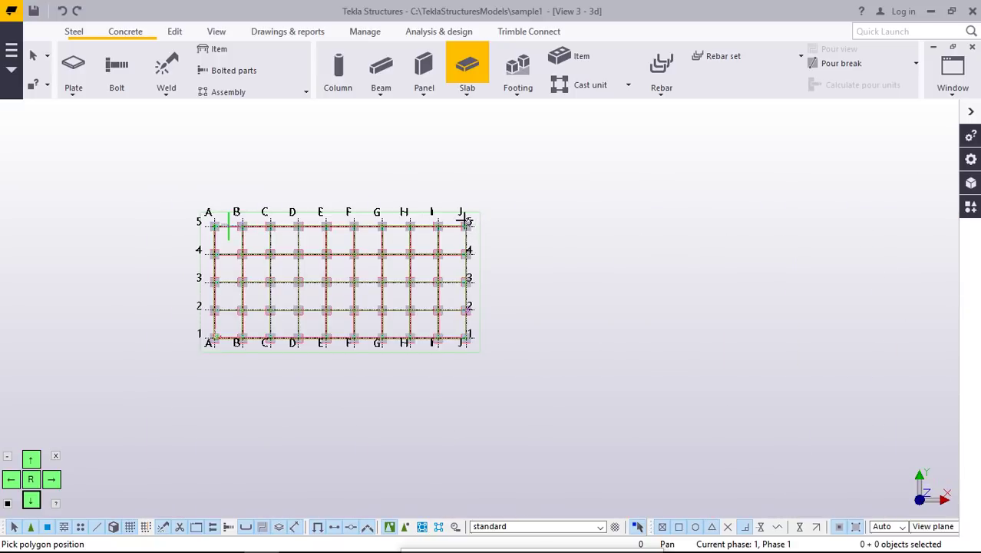
scroll(458, 225, up, 1)
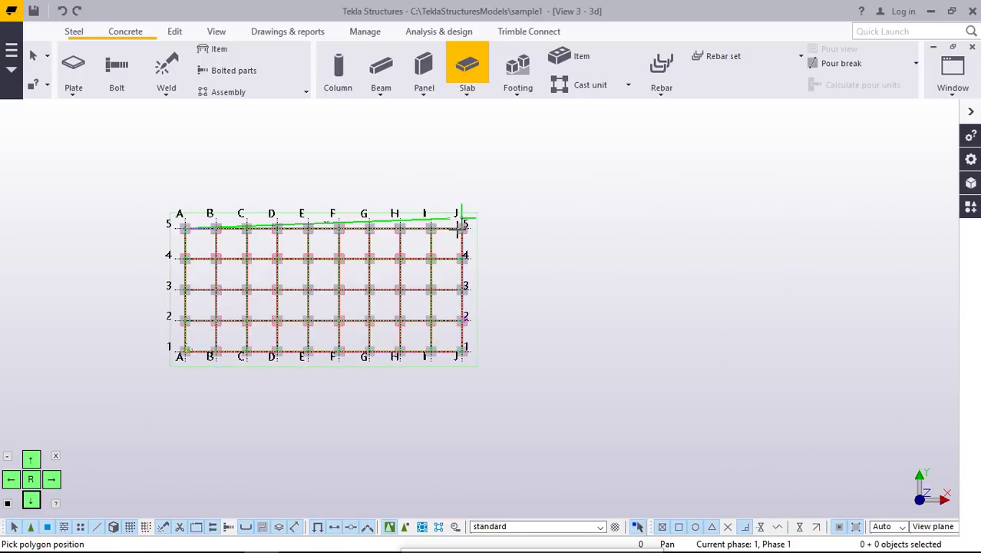
scroll(453, 241, up, 3)
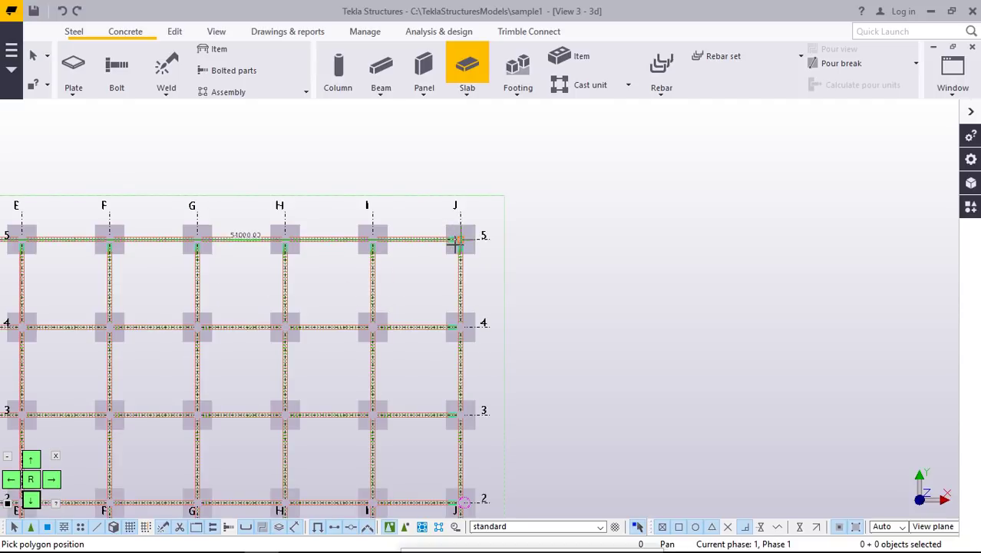
scroll(458, 241, up, 2)
scroll(568, 247, up, 2)
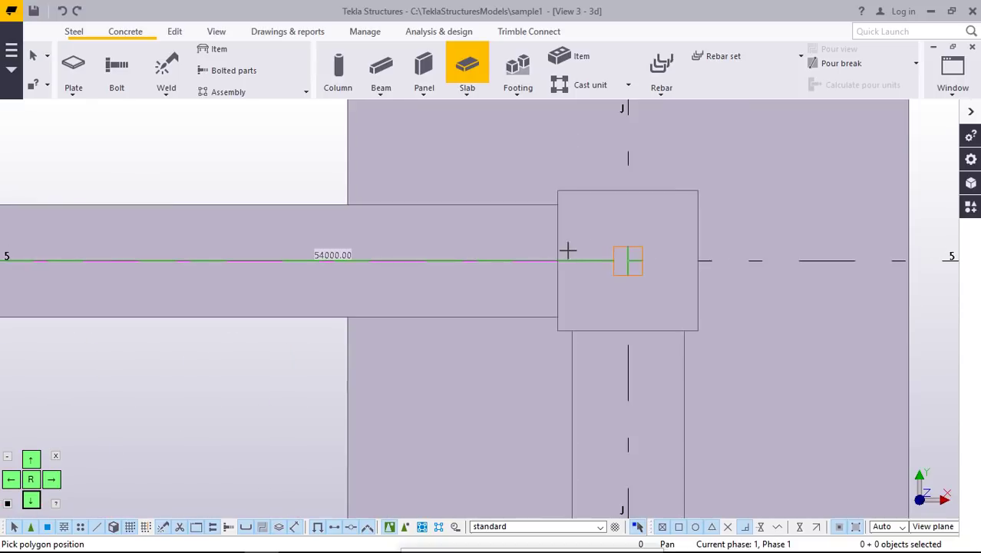
- Set the slab's third corner at the column centre on grid intersection J/1, 24000 mm along grid line J
scroll(541, 214, down, 2)
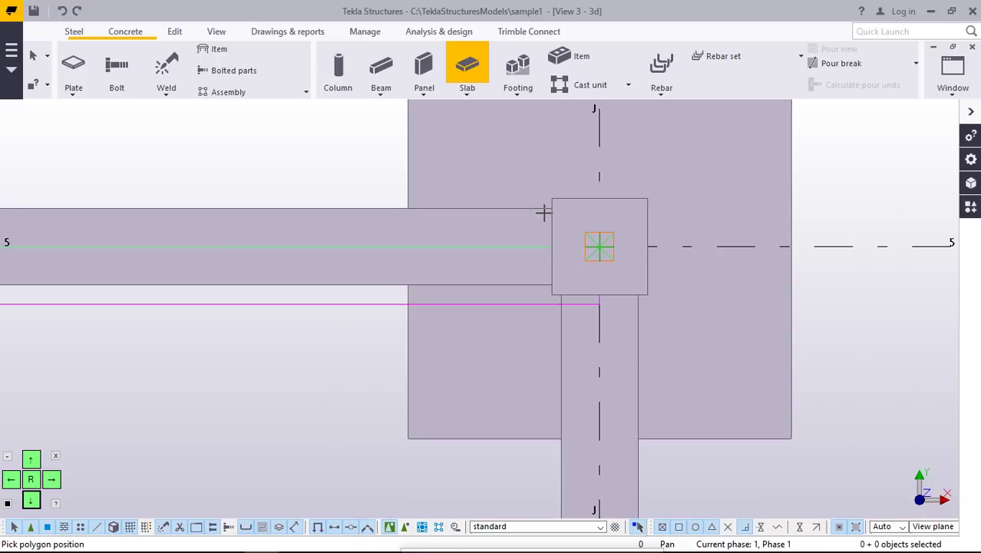
scroll(569, 189, down, 2)
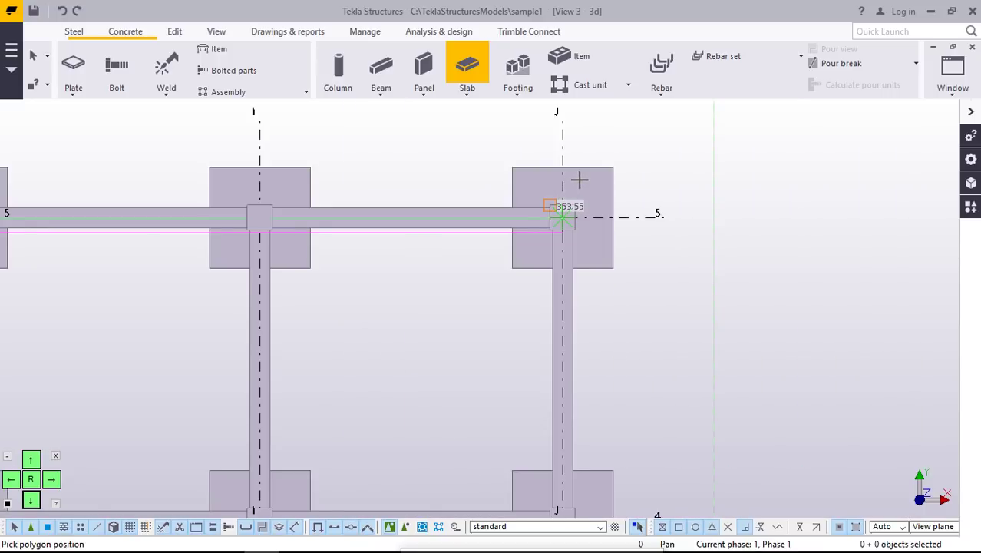
scroll(580, 185, down, 4)
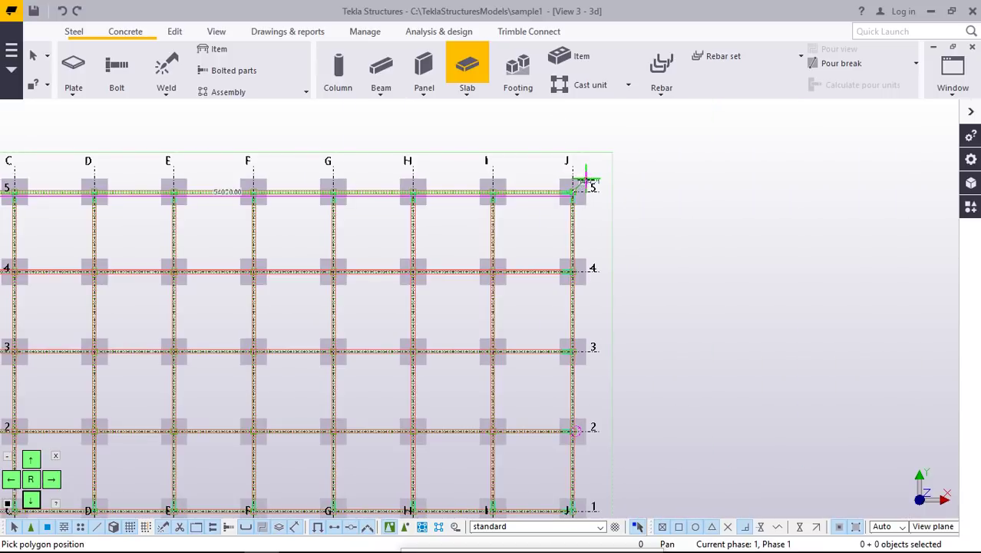
scroll(657, 235, down, 5)
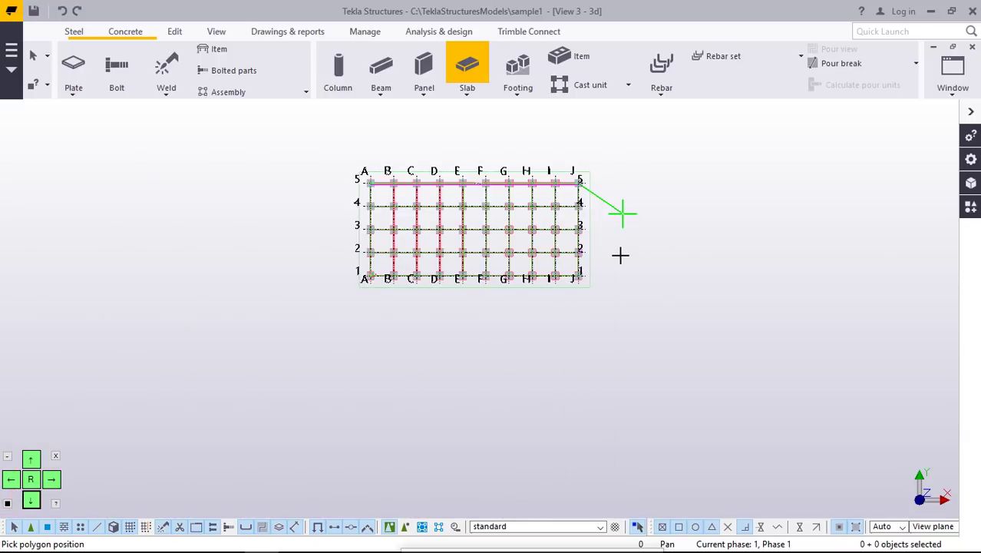
scroll(662, 231, up, 2)
scroll(521, 293, up, 4)
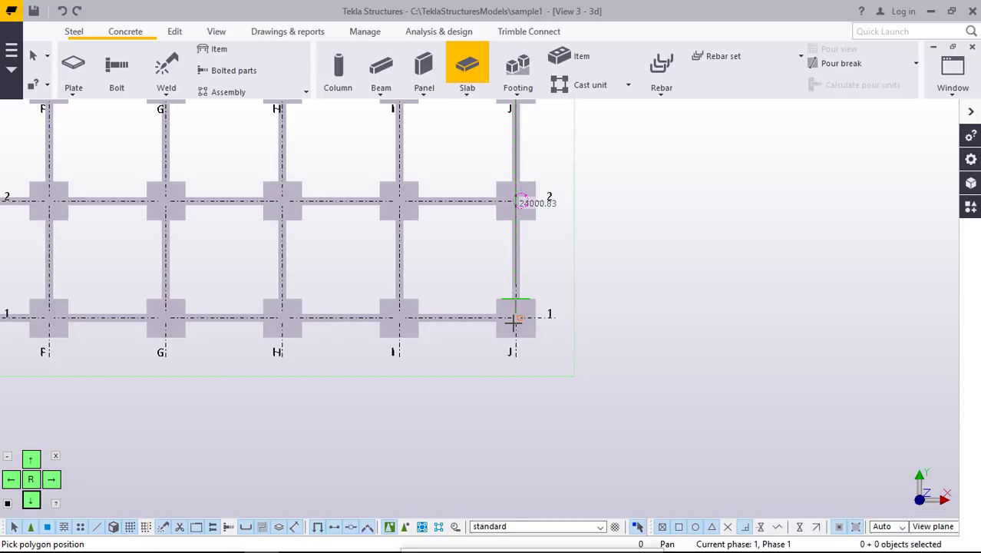
scroll(514, 322, up, 3)
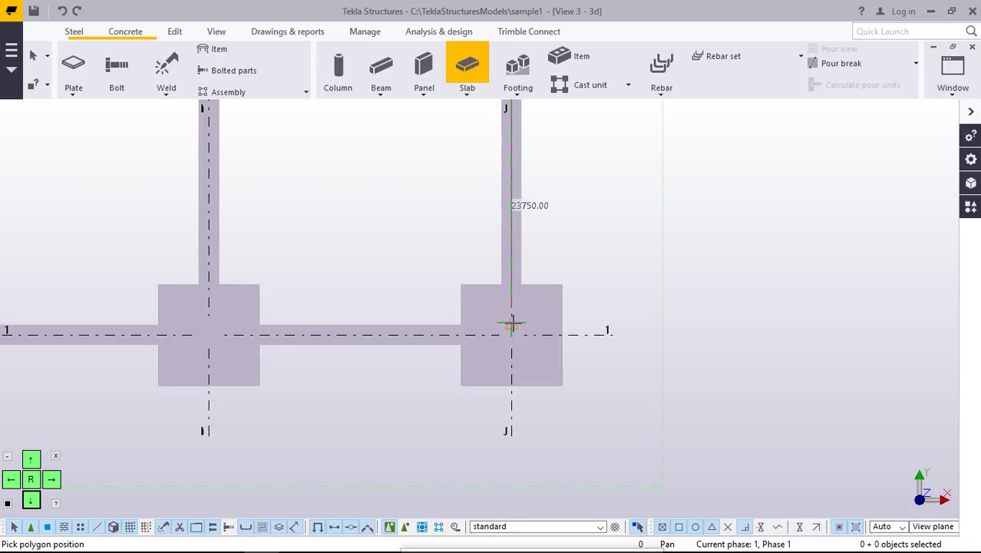
scroll(513, 323, up, 3)
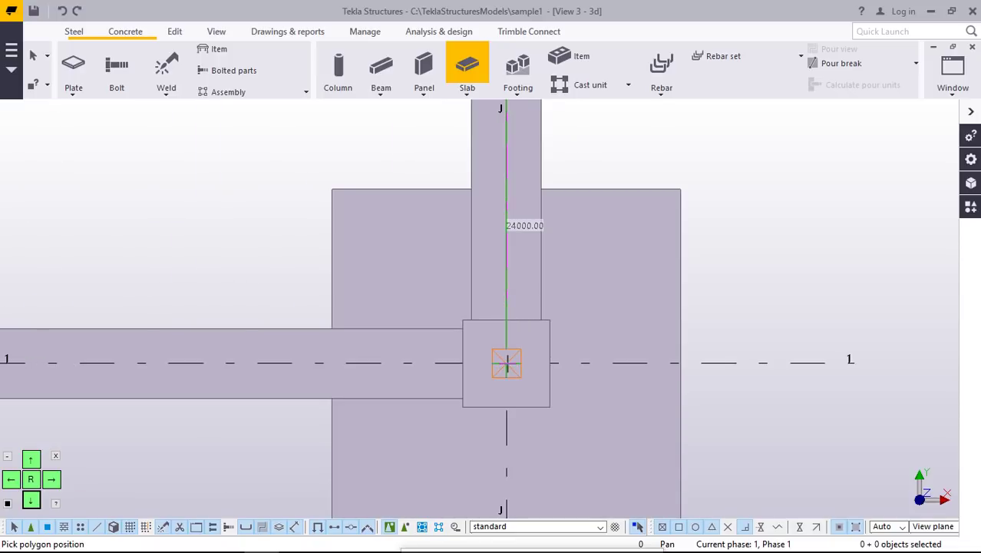
click(509, 370)
- Set the slab's fourth corner at the column centre on grid intersection A/1, 54000 mm along grid line 1
scroll(807, 322, down, 3)
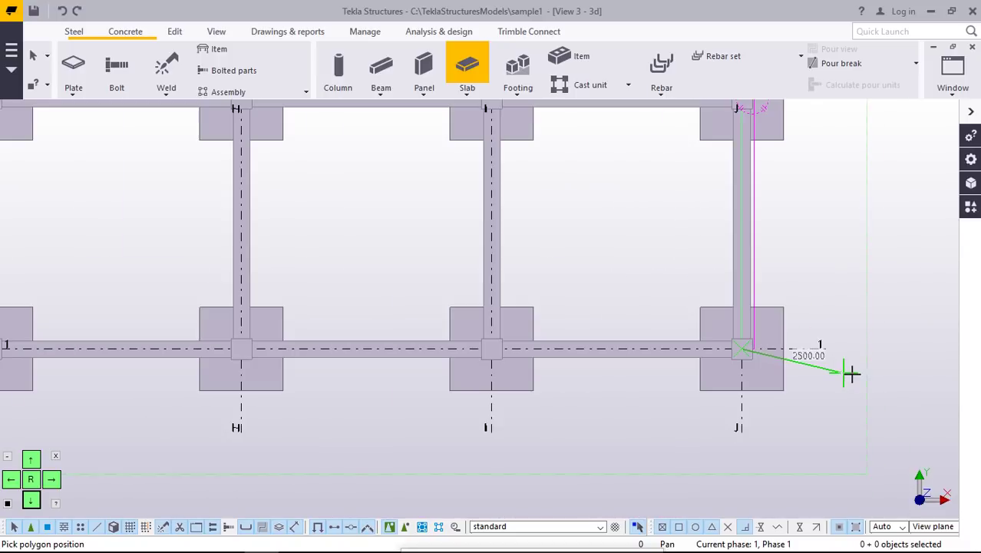
scroll(835, 389, down, 2)
scroll(825, 388, down, 3)
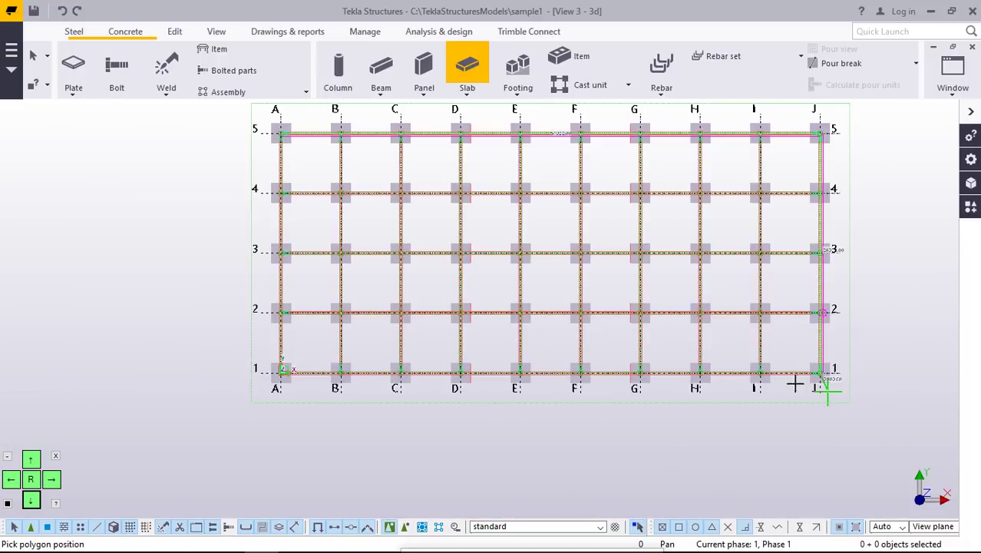
scroll(341, 370, down, 3)
click(312, 377)
scroll(538, 399, up, 2)
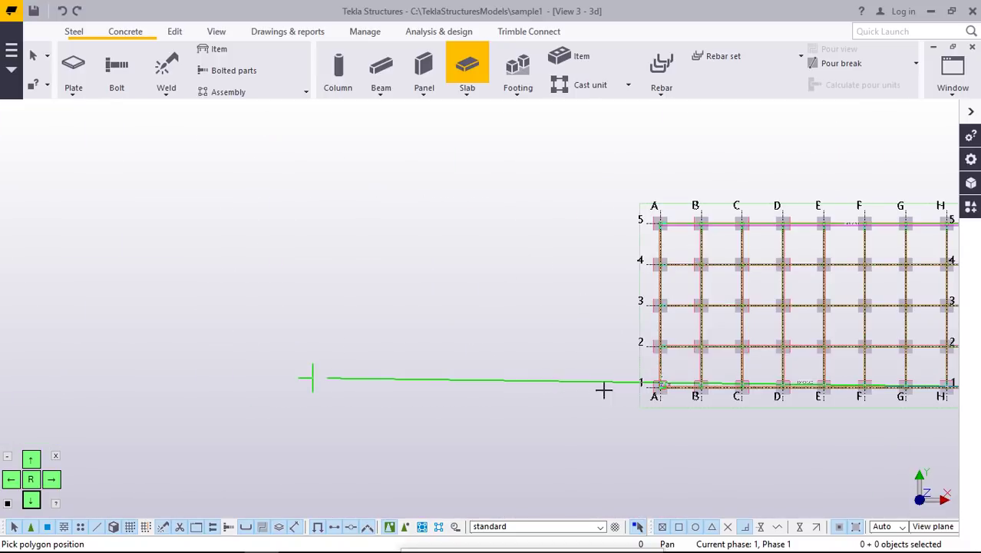
scroll(681, 379, up, 3)
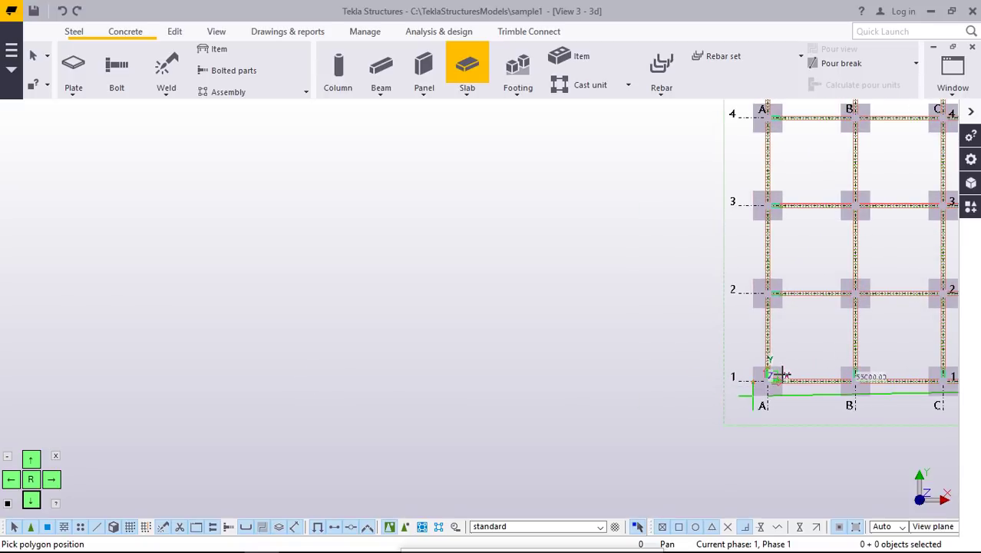
scroll(782, 375, up, 3)
scroll(782, 374, up, 3)
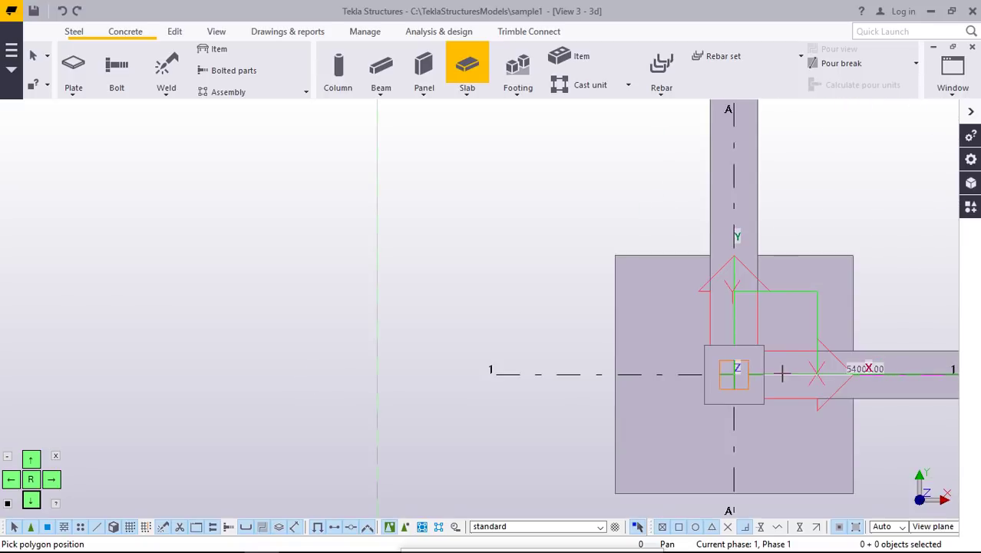
scroll(736, 375, up, 2)
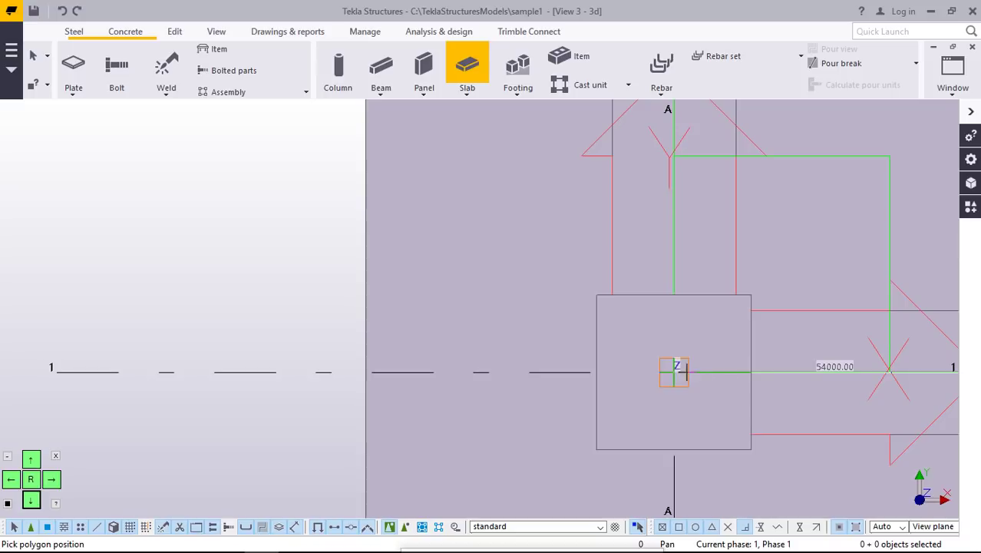
click(674, 372)
- Close the slab outline at its first corner on grid intersection A/5, 24000 mm along grid line A, and end the slab command
scroll(508, 386, down, 2)
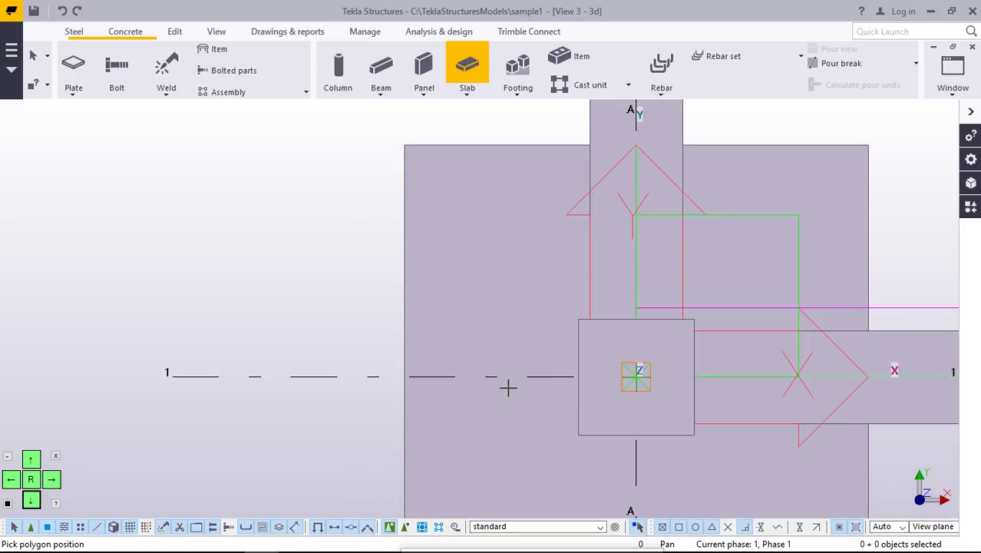
scroll(519, 393, down, 3)
scroll(519, 393, down, 3)
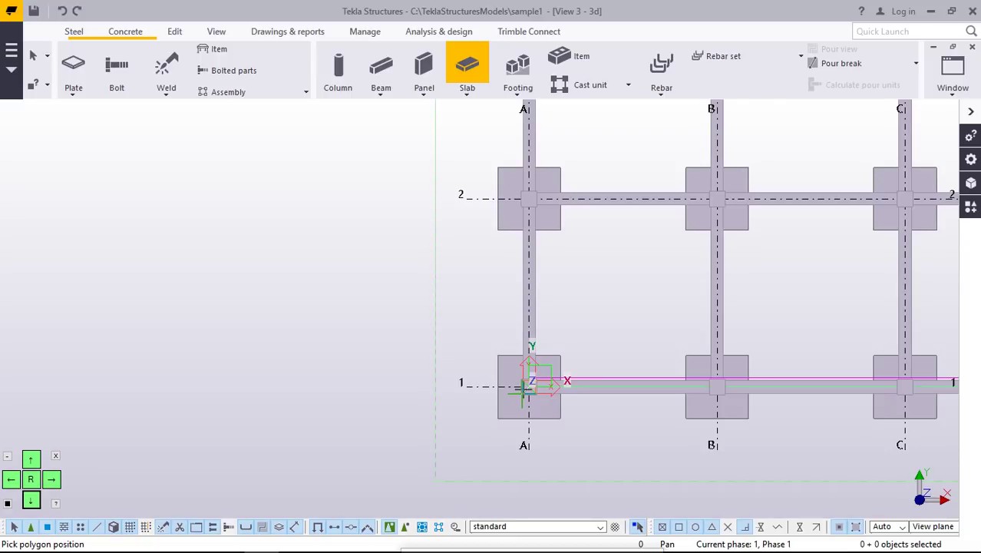
scroll(525, 388, down, 2)
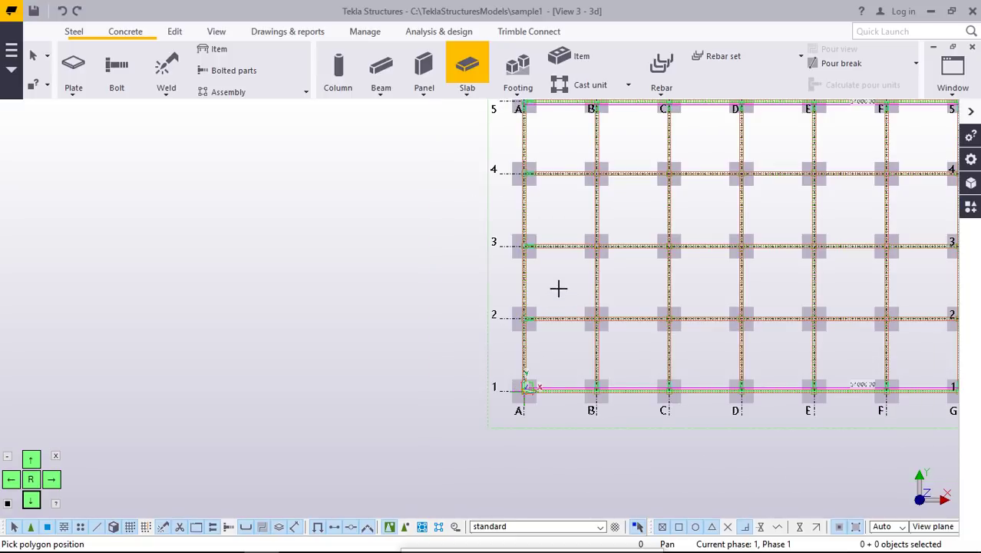
scroll(549, 316, down, 3)
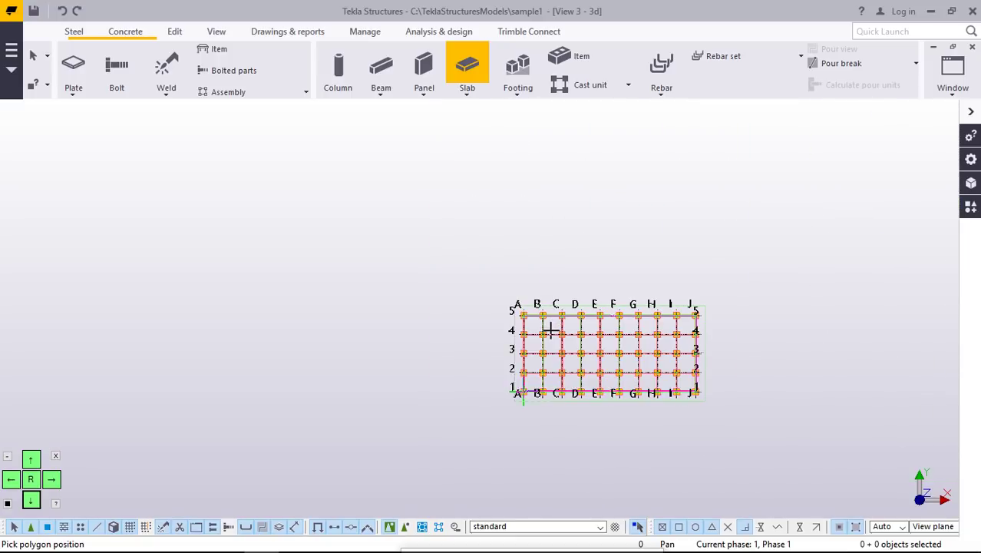
scroll(528, 322, up, 3)
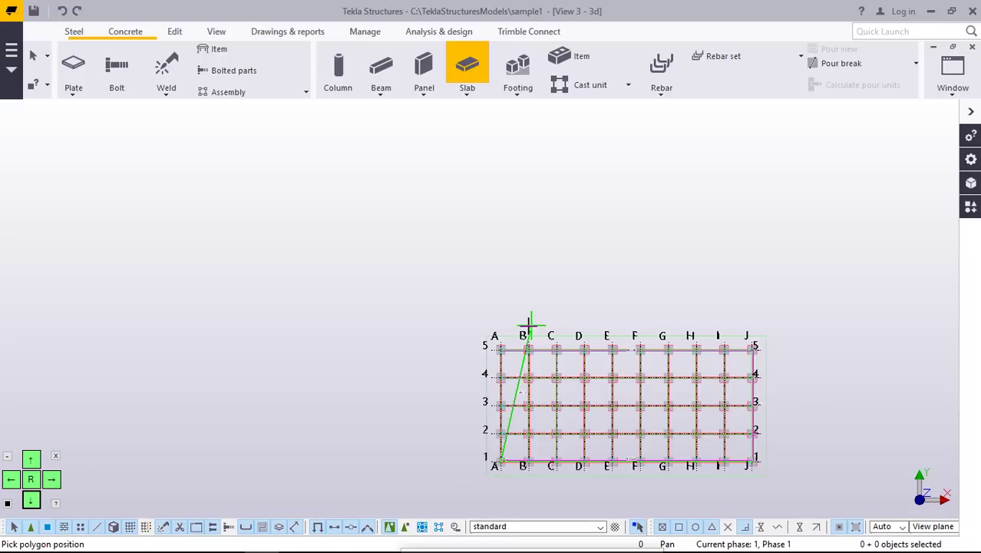
scroll(476, 370, up, 5)
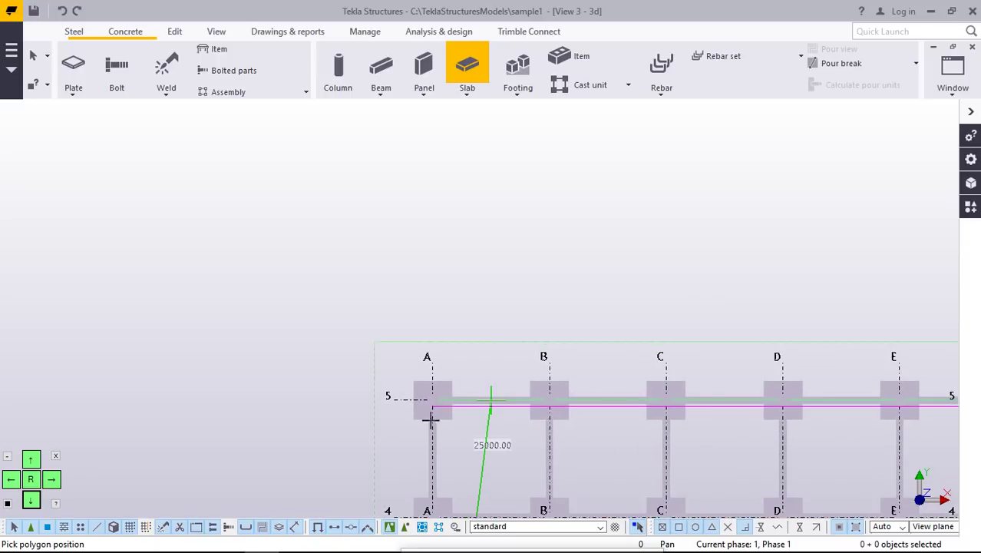
scroll(436, 418, up, 5)
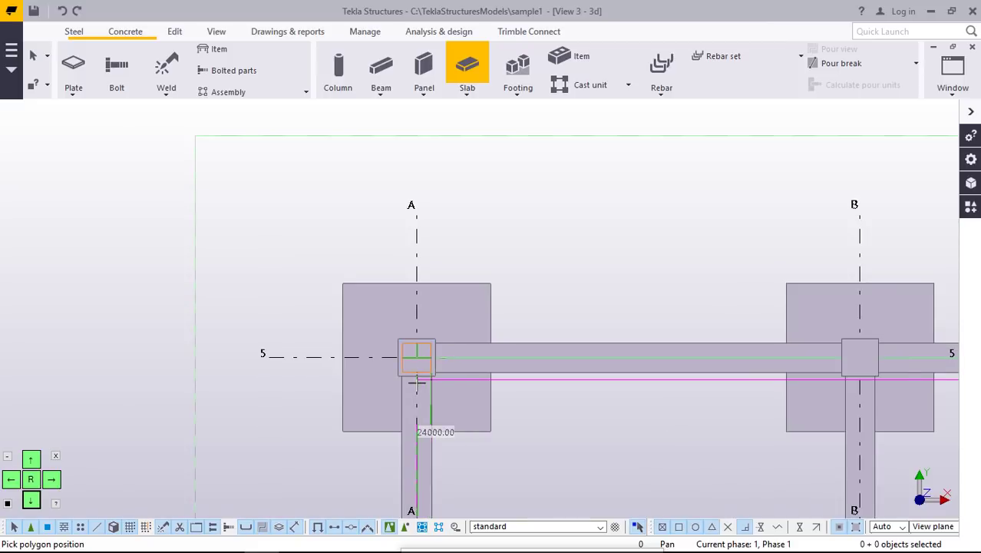
scroll(416, 366, up, 1)
click(416, 336)
right_click(646, 199)
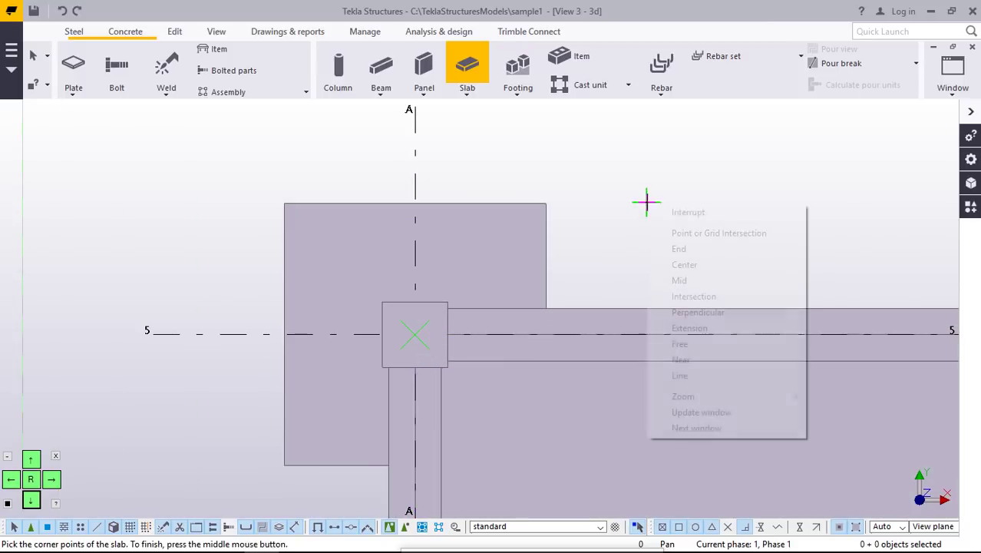
click(675, 213)
scroll(375, 230, down, 5)
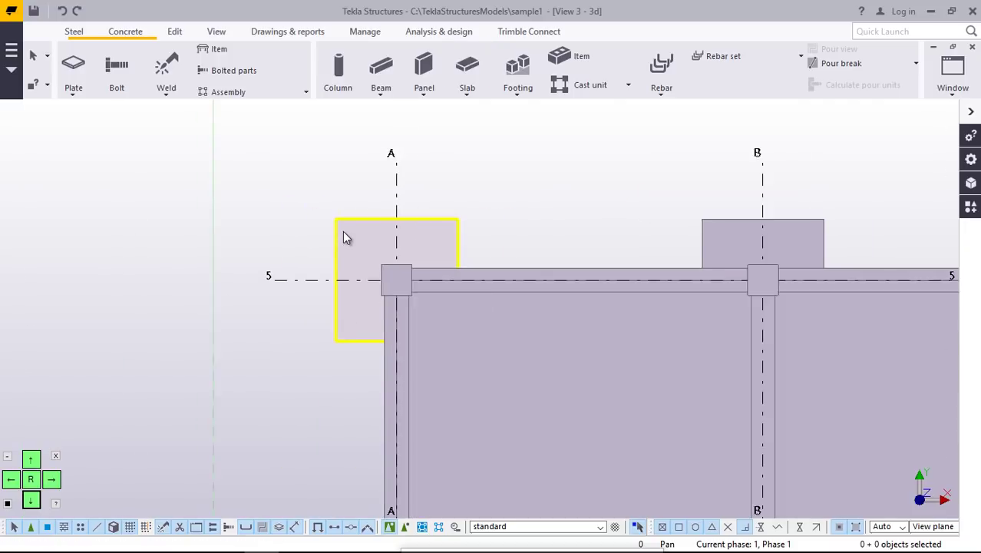
scroll(345, 240, down, 5)
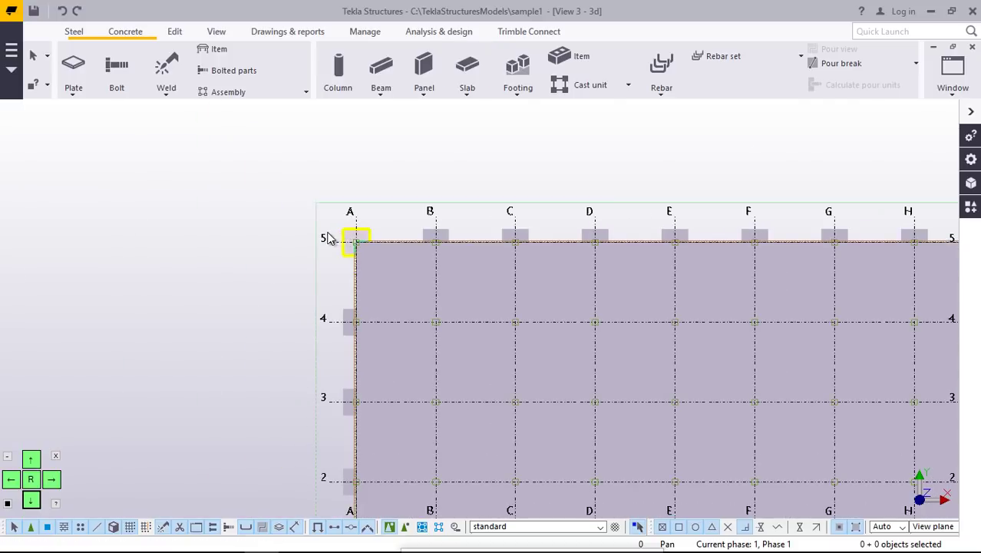
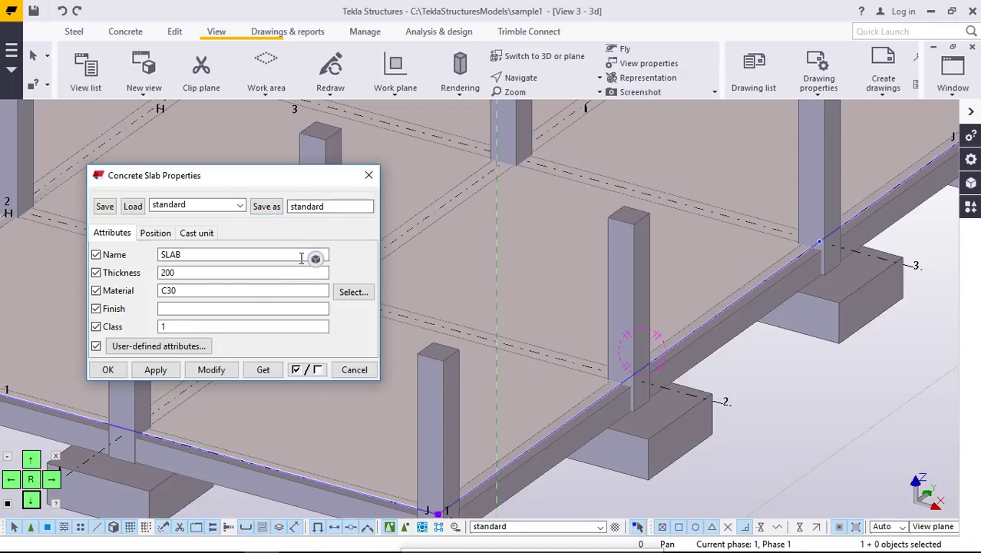
- Review the slab's thickness, depth position and cast unit settings in the concrete slab properties
click(180, 272)
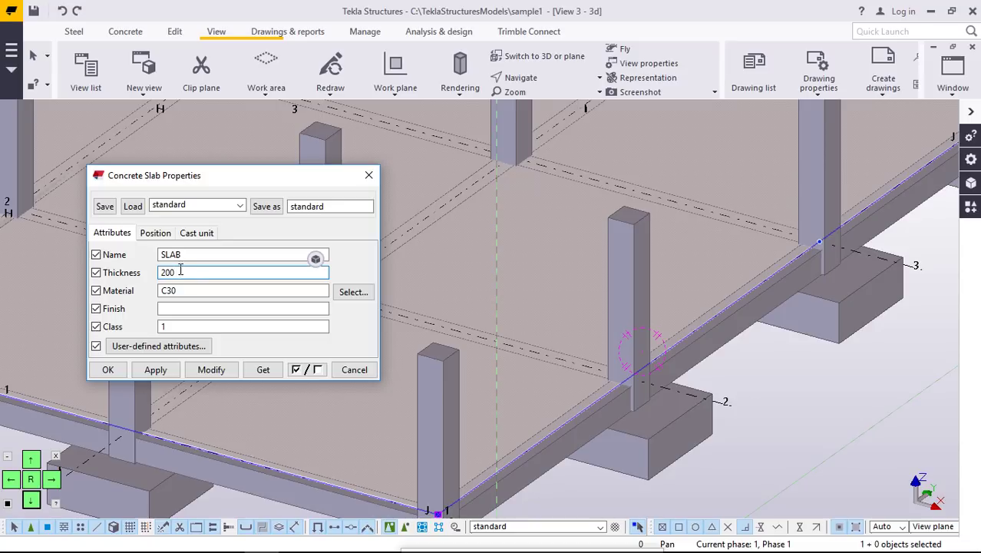
click(155, 233)
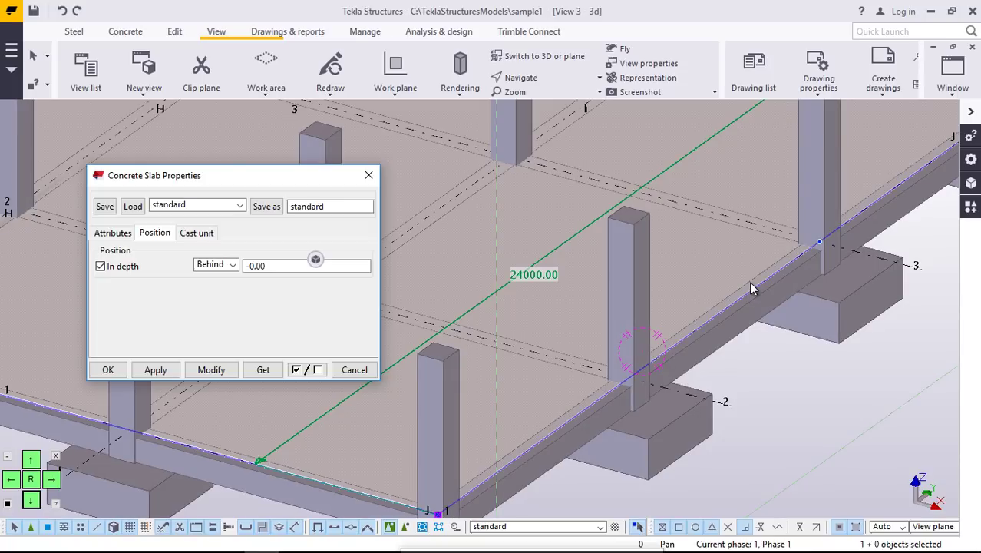
click(206, 235)
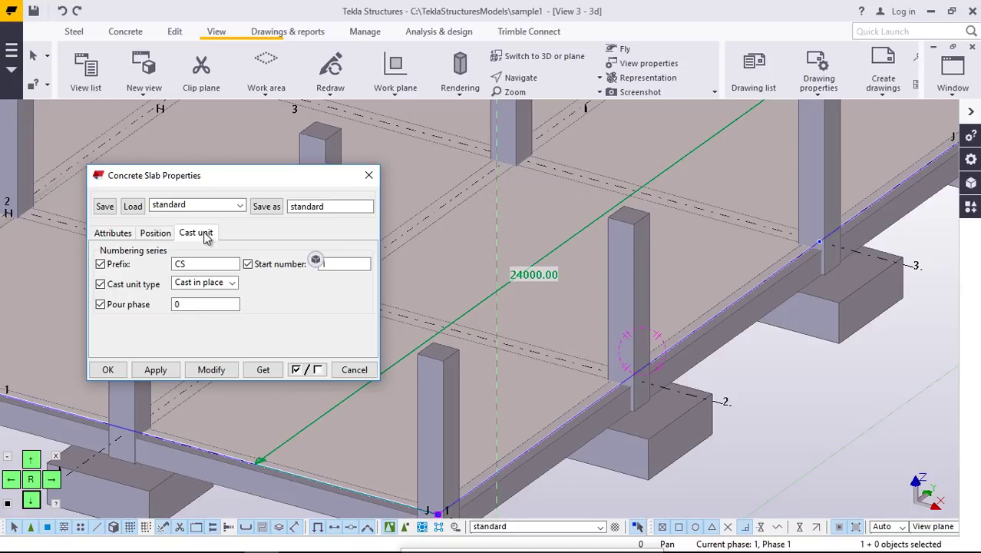
click(161, 234)
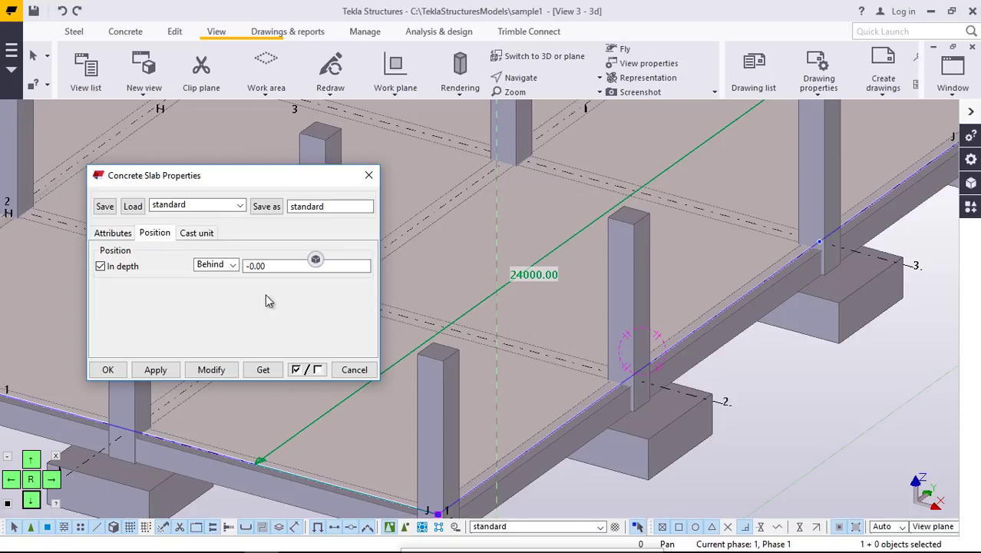
- Try the slab's depth position as Front, and set it back to Behind
click(231, 266)
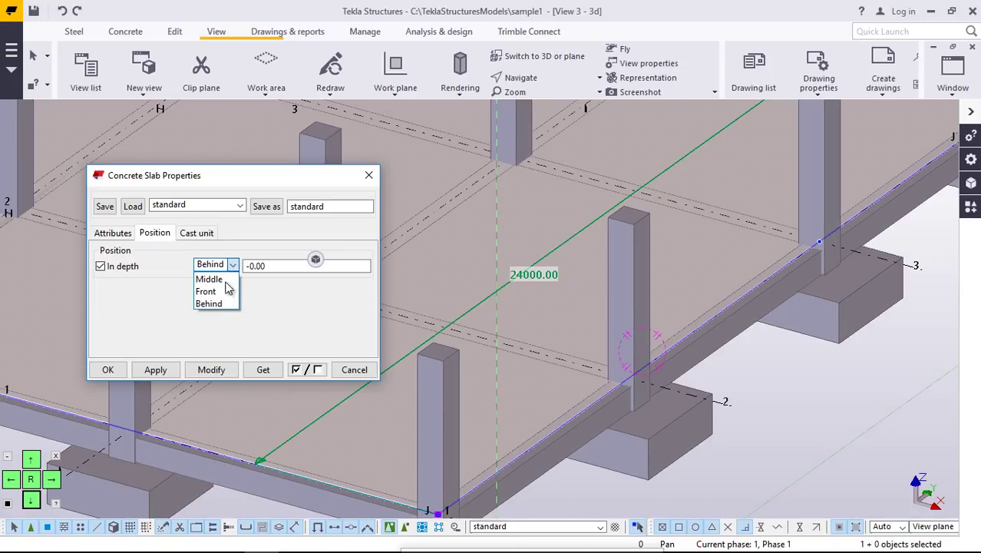
click(211, 370)
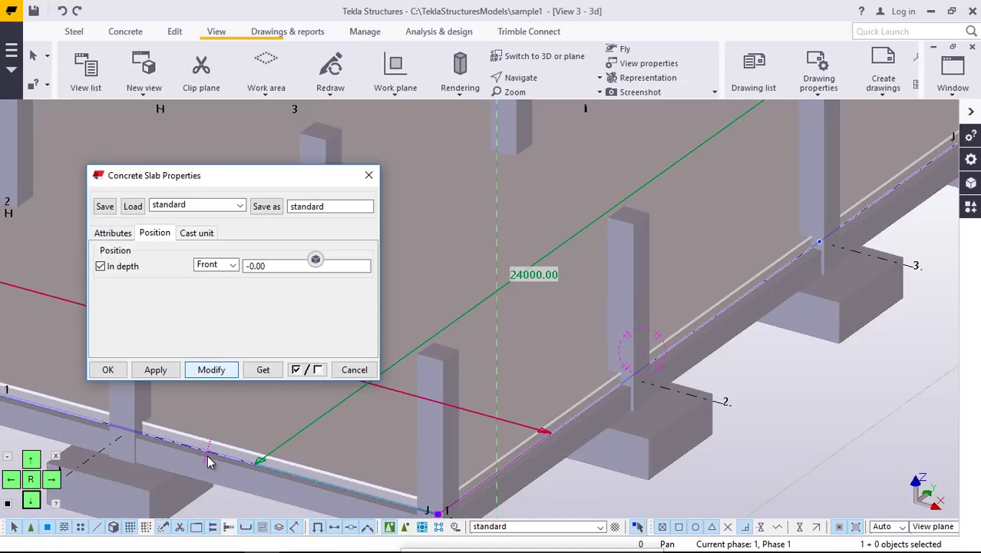
click(230, 269)
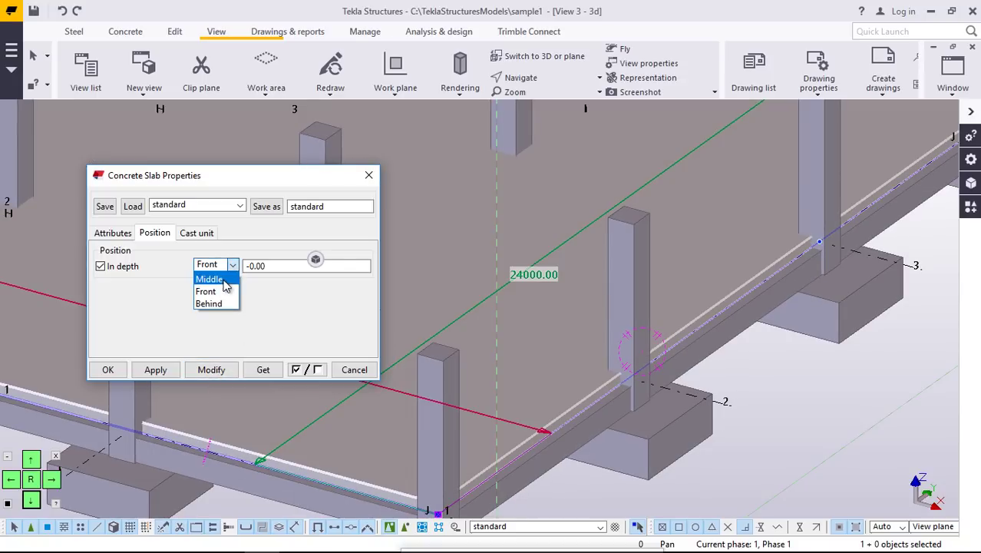
click(217, 305)
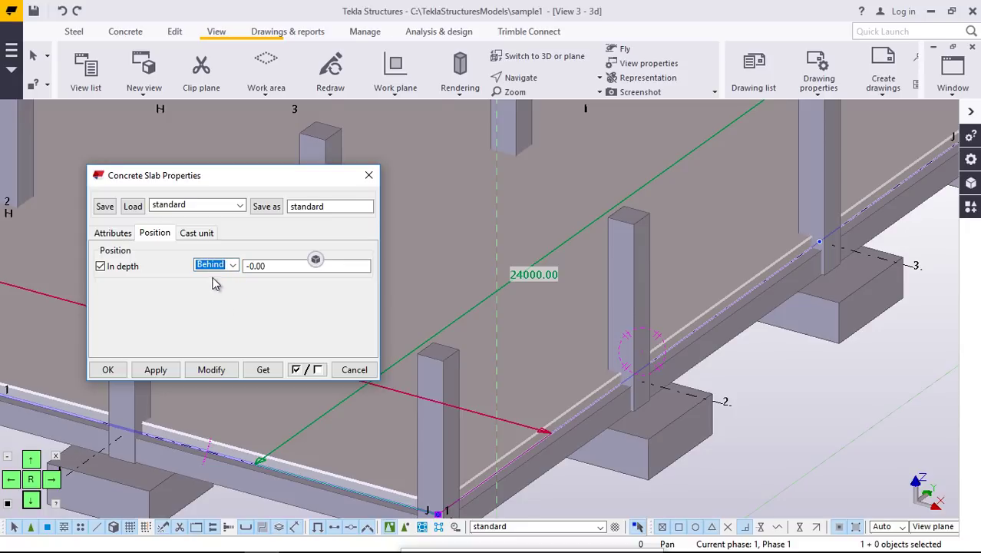
click(218, 370)
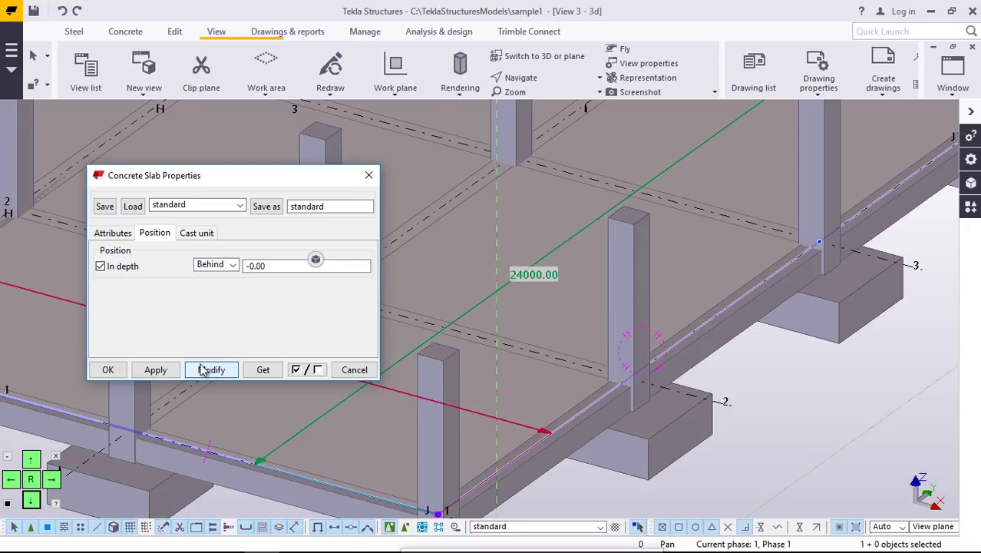
- Check the slab's name and thickness, keeping SLAB and 200, and accept the concrete slab properties
click(119, 233)
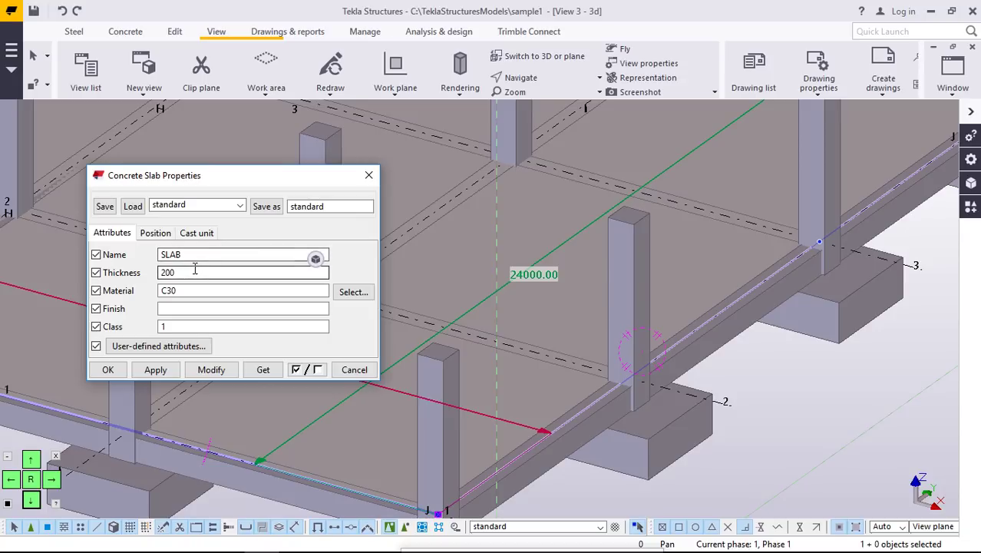
drag(190, 256, 162, 257)
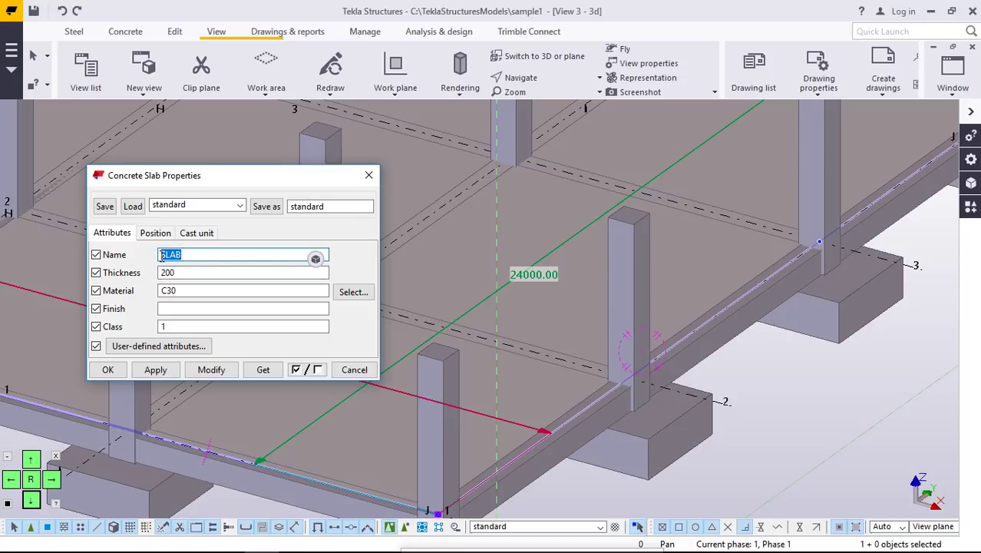
click(200, 255)
click(183, 270)
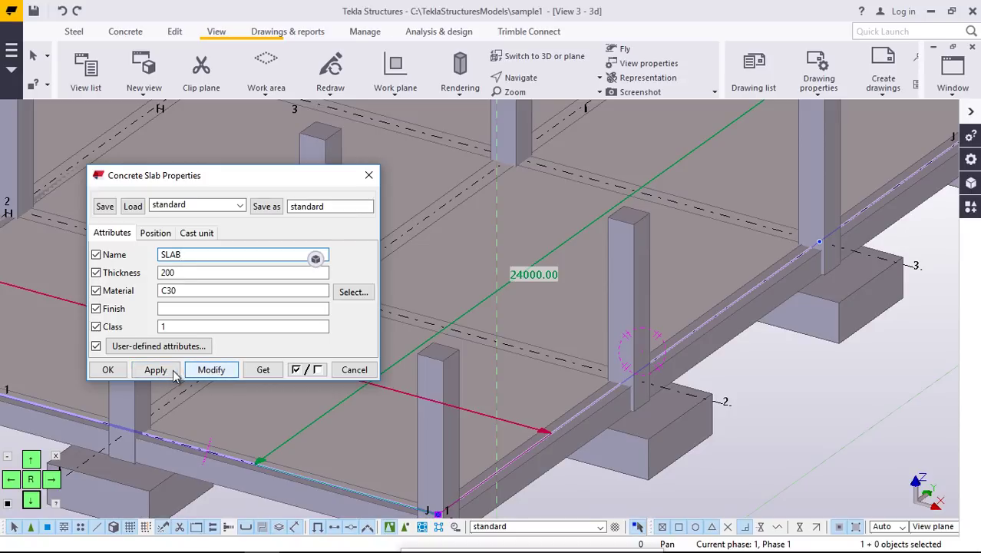
click(109, 370)
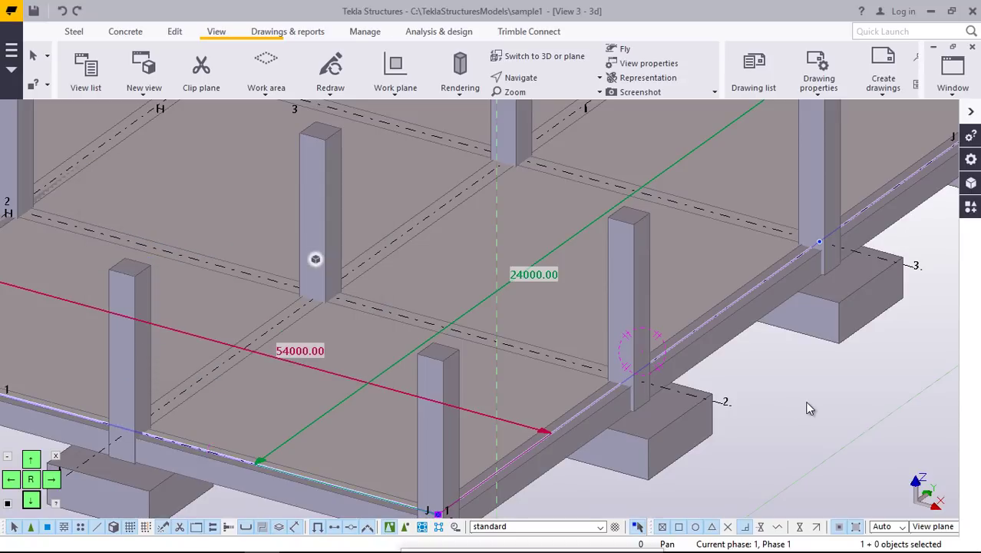
- Examine the finished slab and its edges across the column grid in the 3D view
click(797, 407)
scroll(614, 397, down, 6)
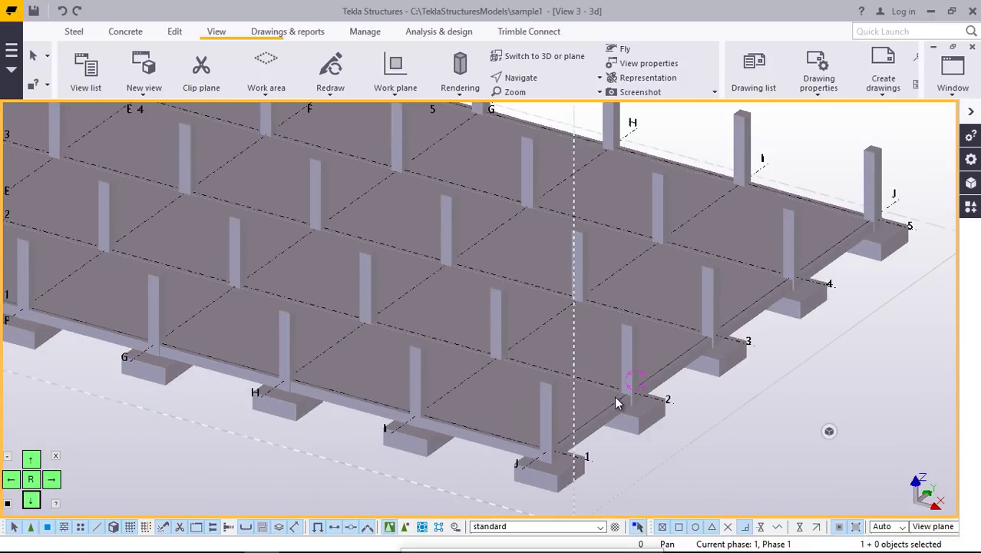
scroll(634, 399, up, 5)
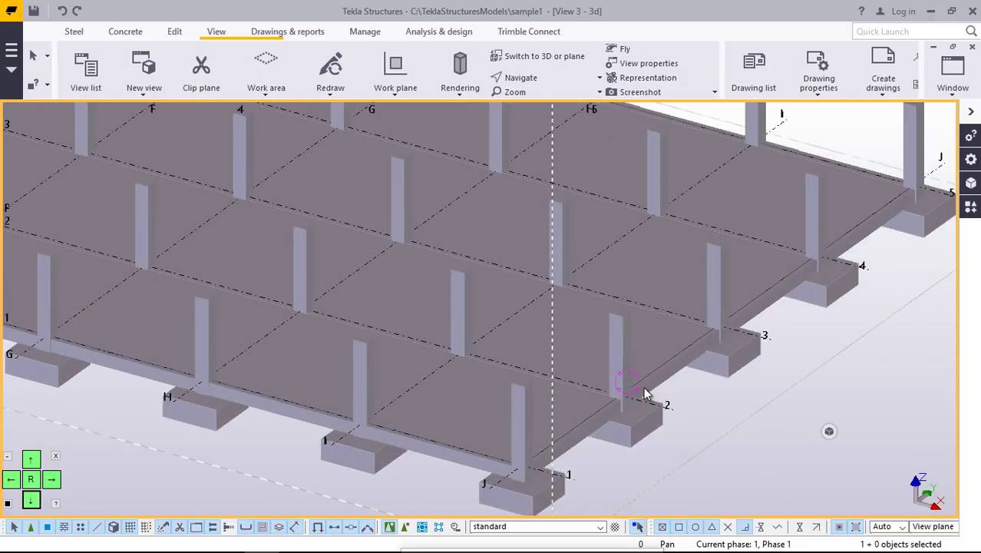
scroll(619, 396, down, 3)
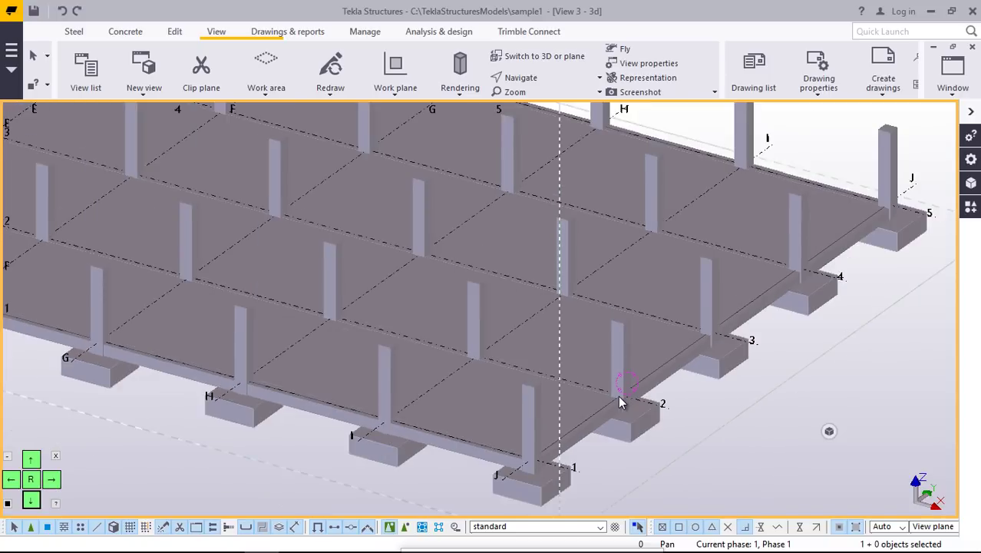
scroll(622, 399, down, 3)
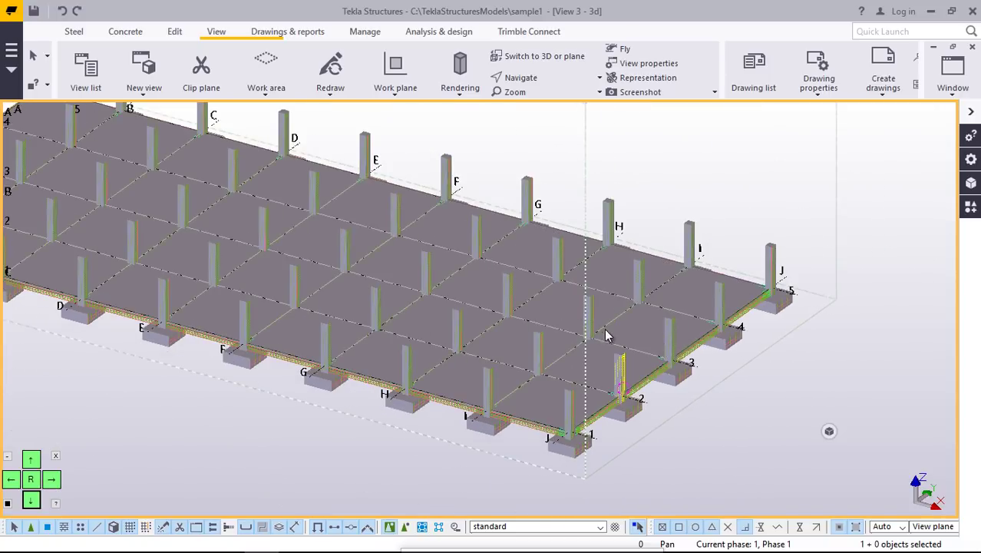
scroll(523, 388, up, 2)
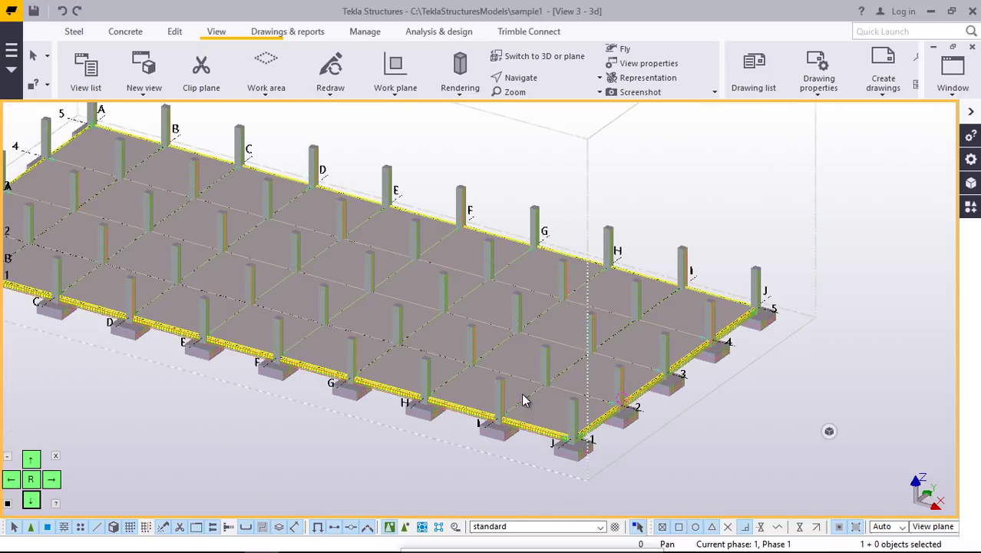
- Examine the slab and columns from a low side angle by rotating the 3D view
scroll(507, 400, up, 2)
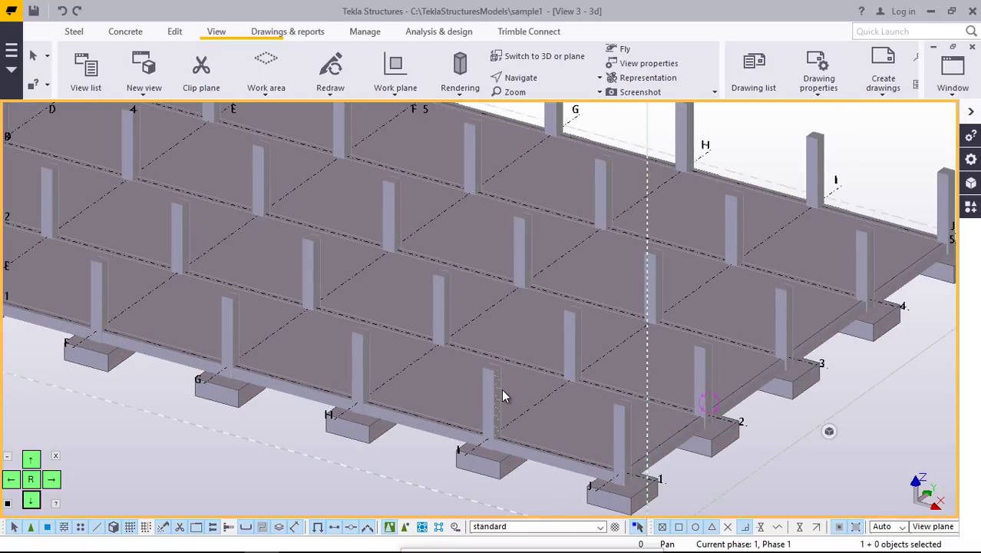
click(491, 388)
scroll(502, 387, down, 3)
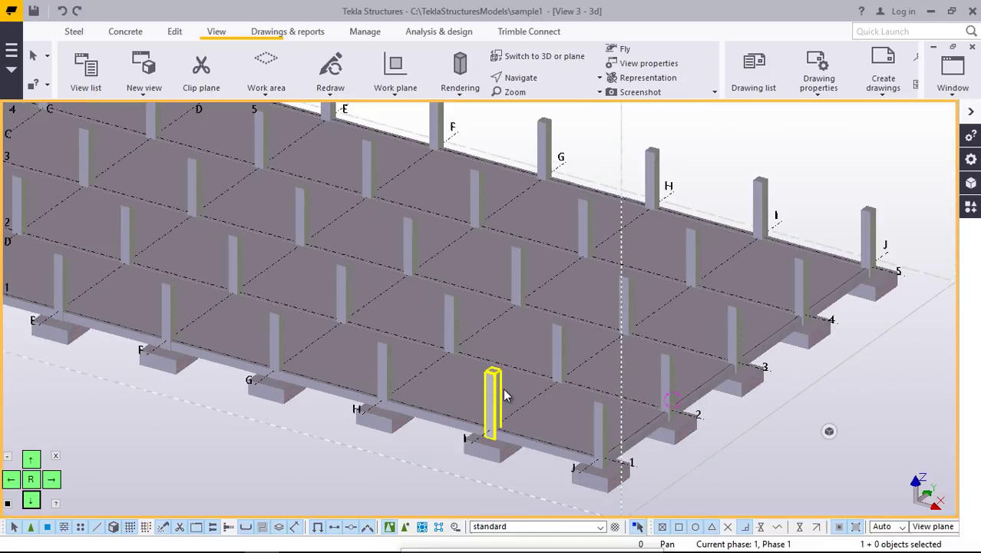
scroll(499, 393, down, 1)
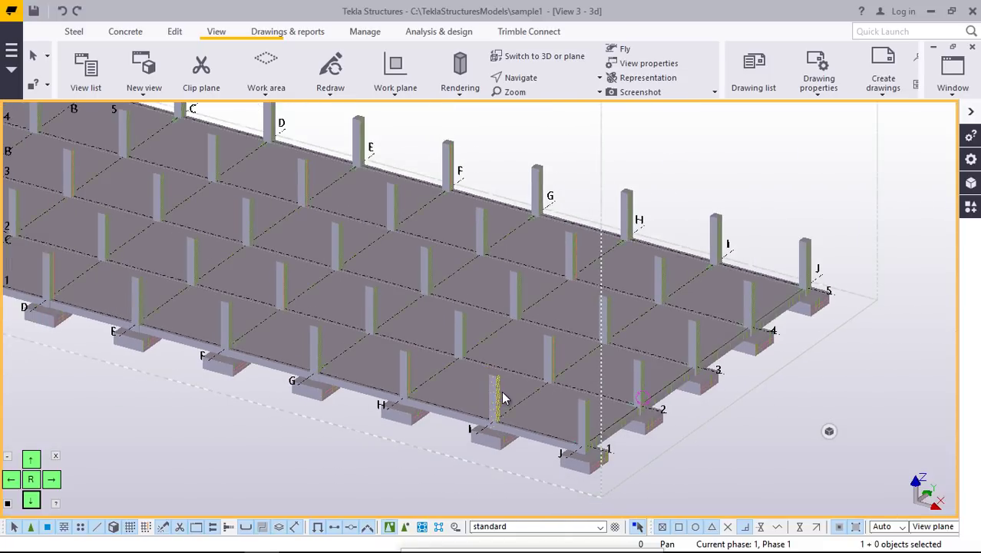
click(541, 78)
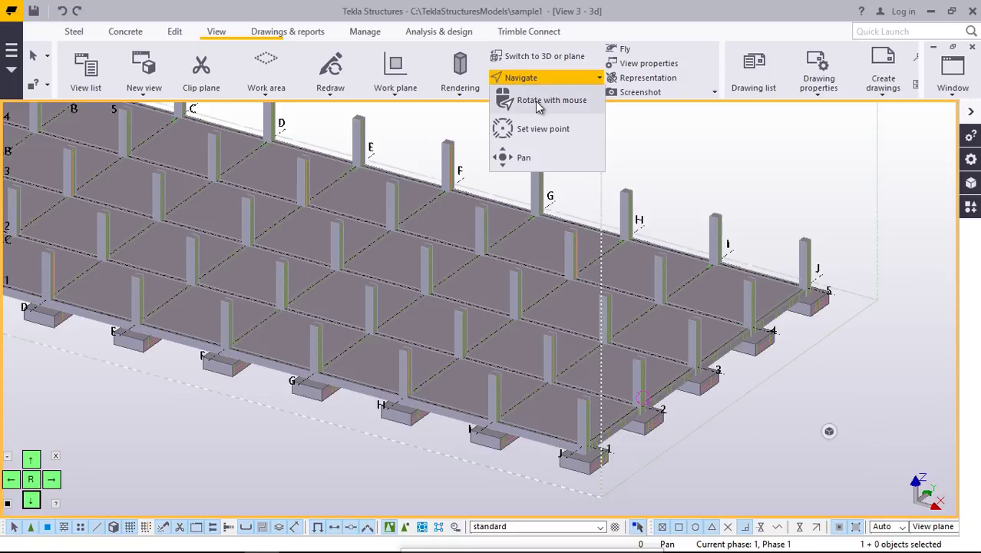
click(536, 105)
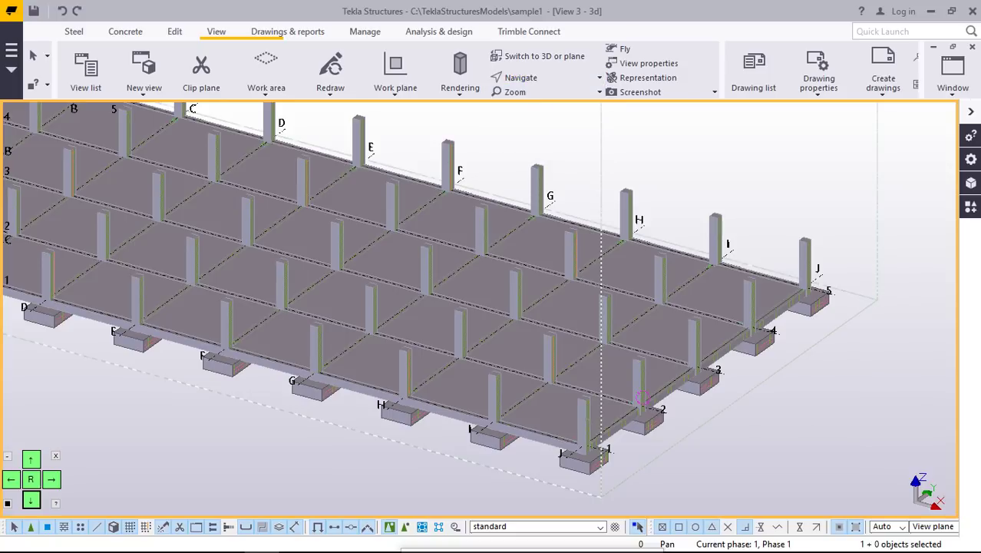
drag(618, 412, 341, 360)
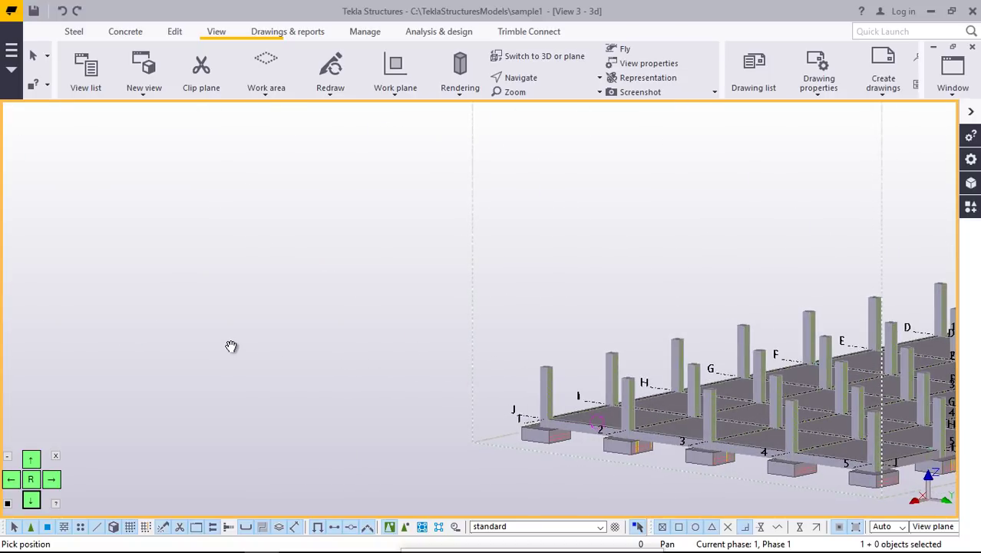
scroll(231, 346, down, 3)
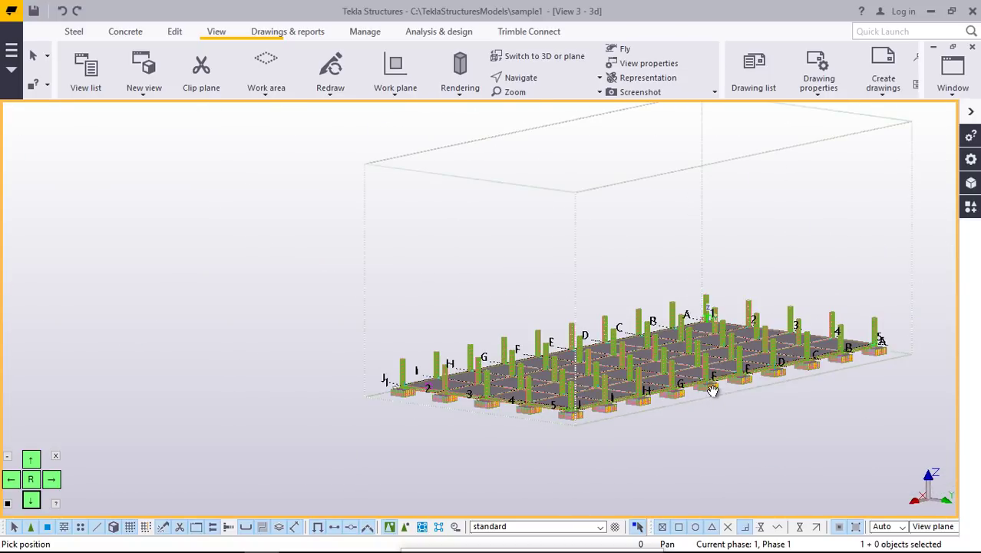
scroll(721, 383, up, 3)
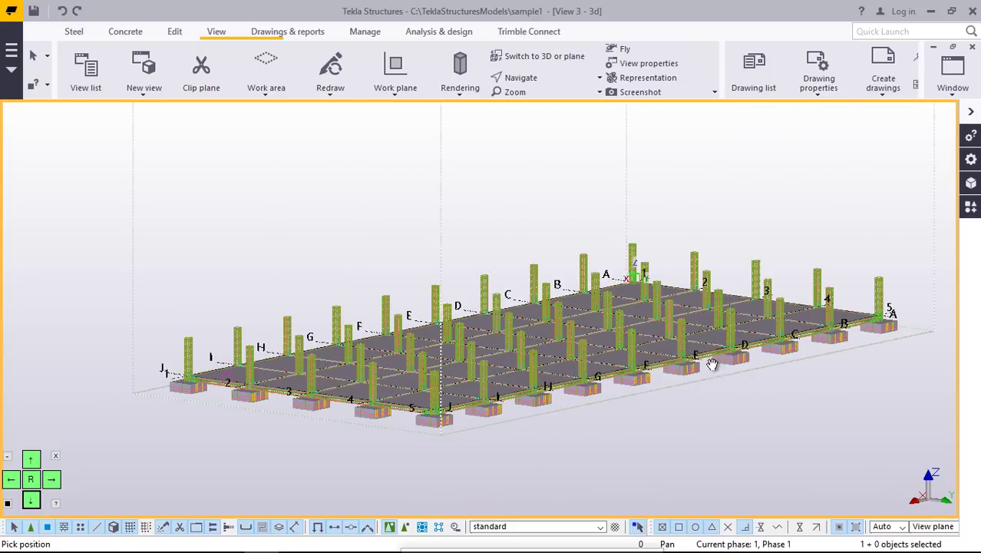
scroll(712, 364, up, 1)
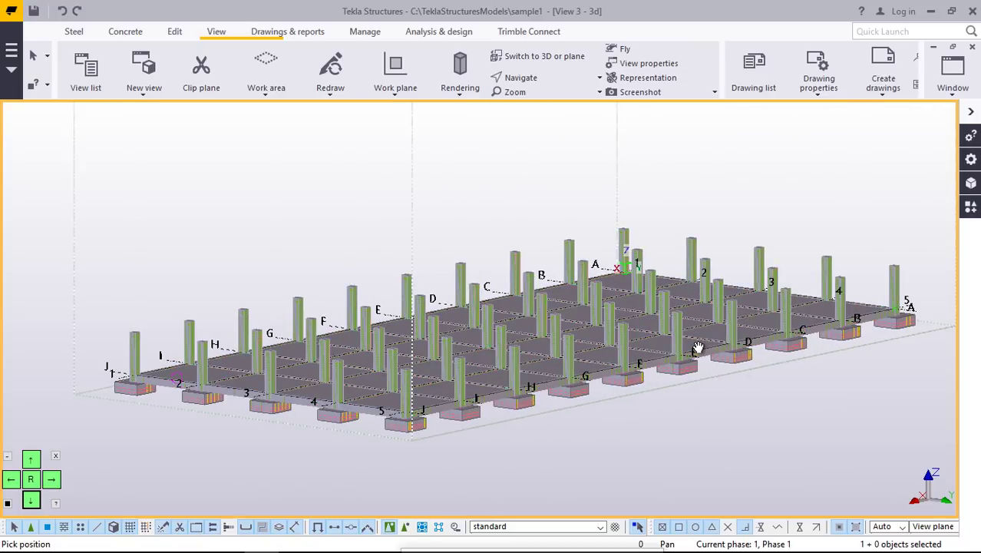
ctrl+middle_drag(697, 350, 685, 304)
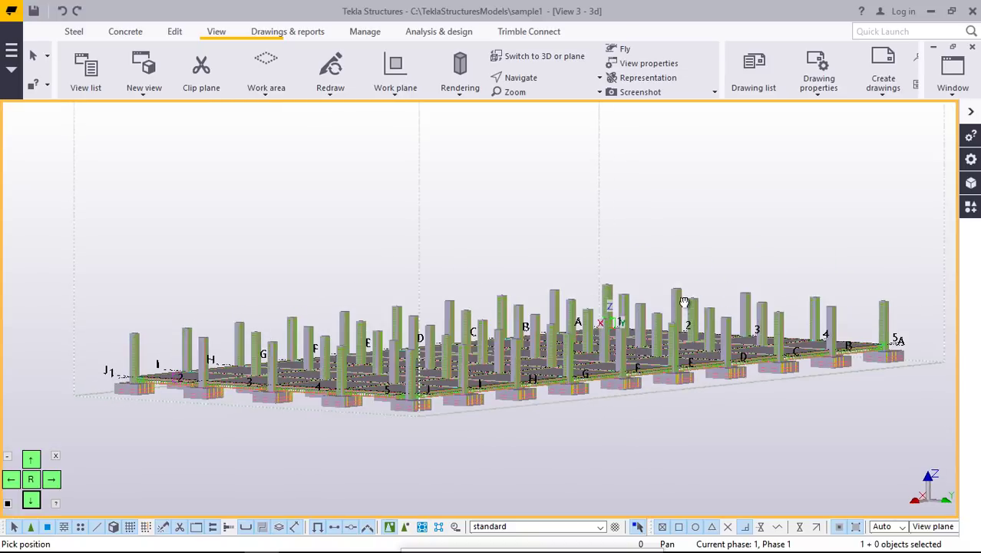
right_click(691, 198)
click(713, 207)
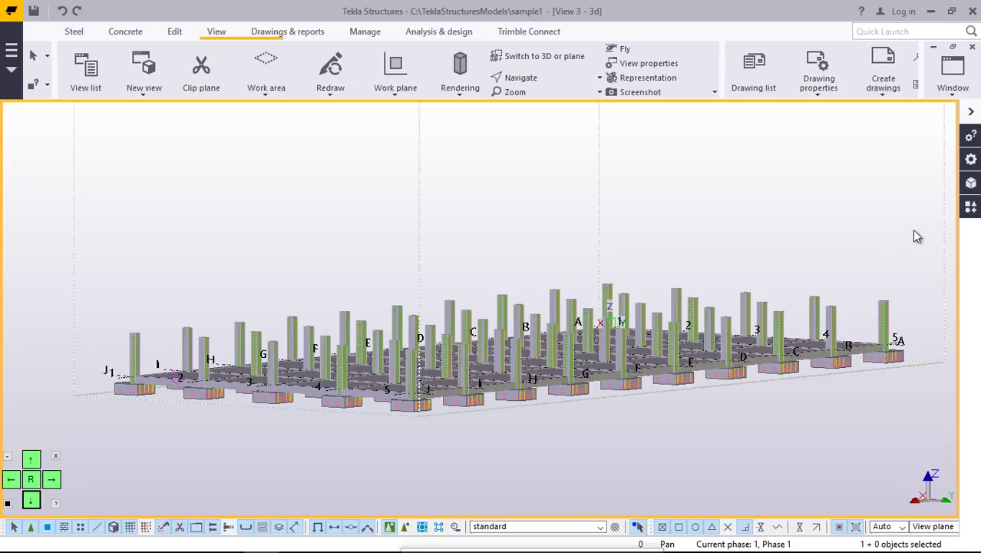
- Rotate the 3D view to a near-horizontal side elevation and select all the columns with an area selection above the slab
drag(821, 287, 802, 233)
click(539, 79)
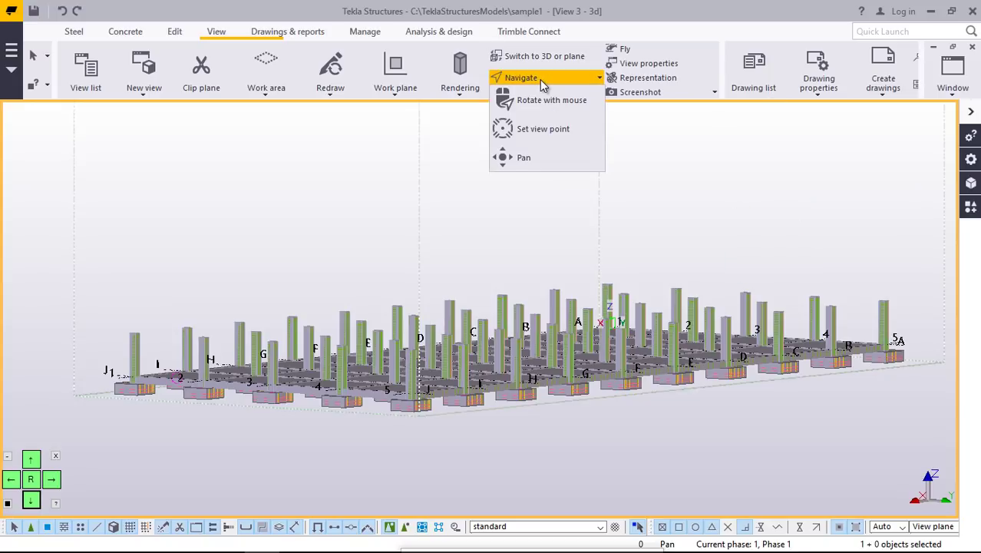
click(540, 99)
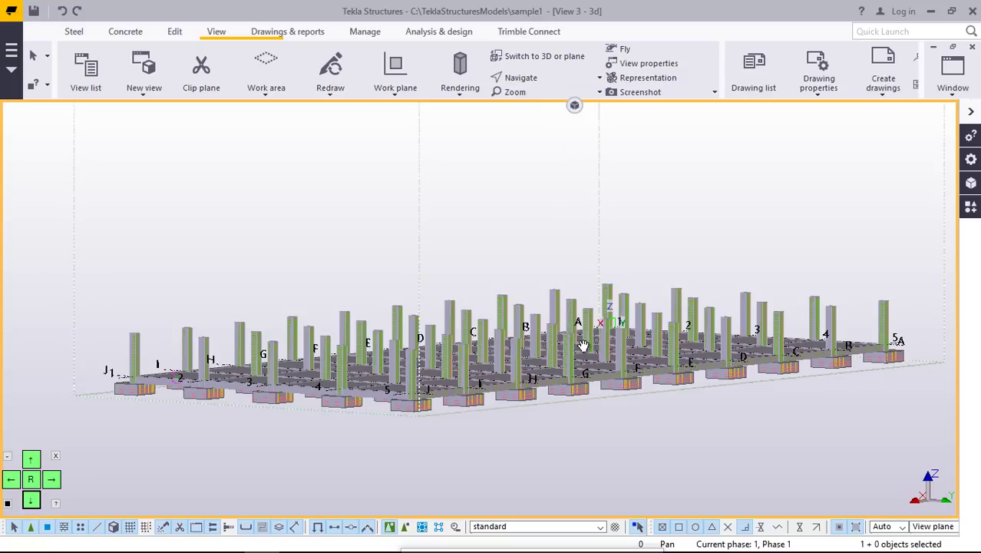
drag(584, 345, 557, 191)
right_click(557, 191)
click(585, 200)
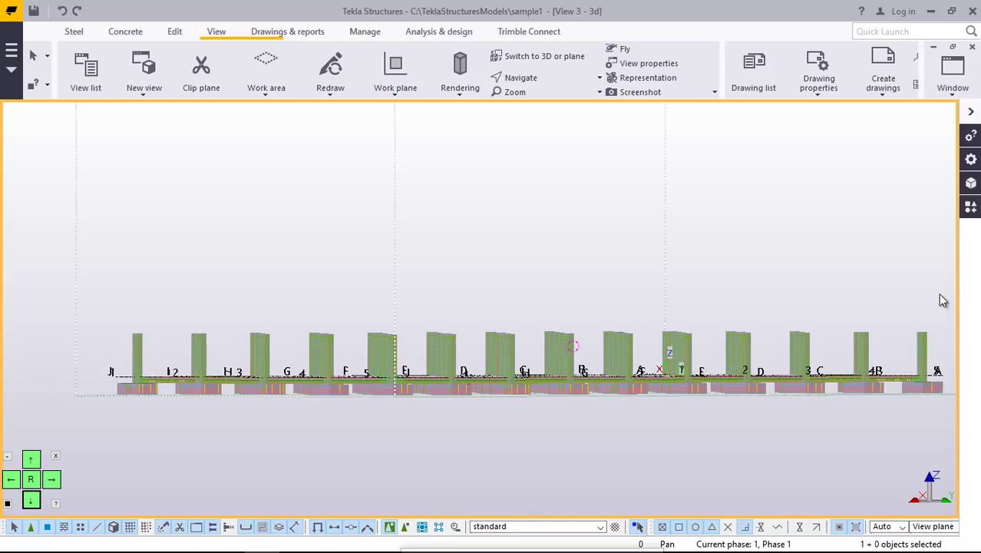
drag(939, 290, 111, 353)
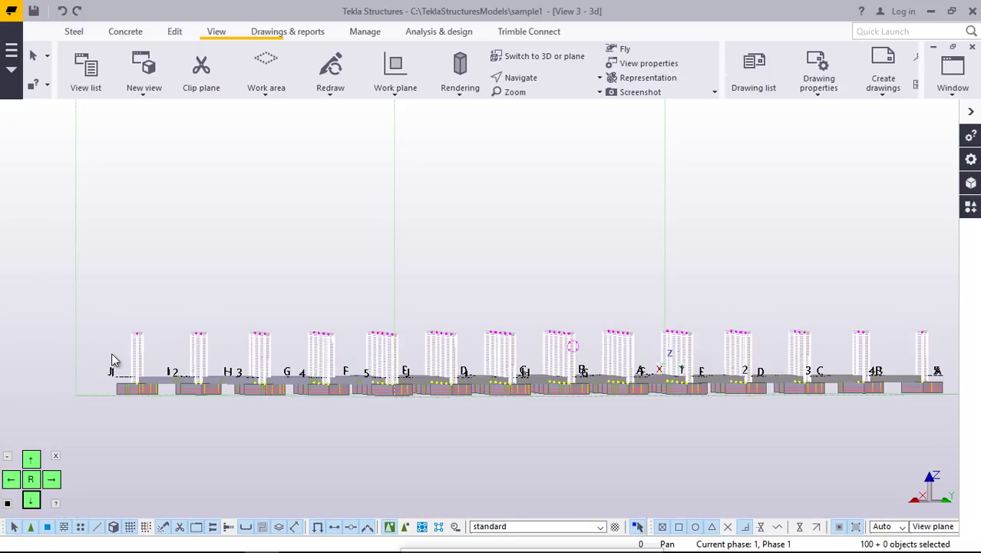
ctrl+click(207, 348)
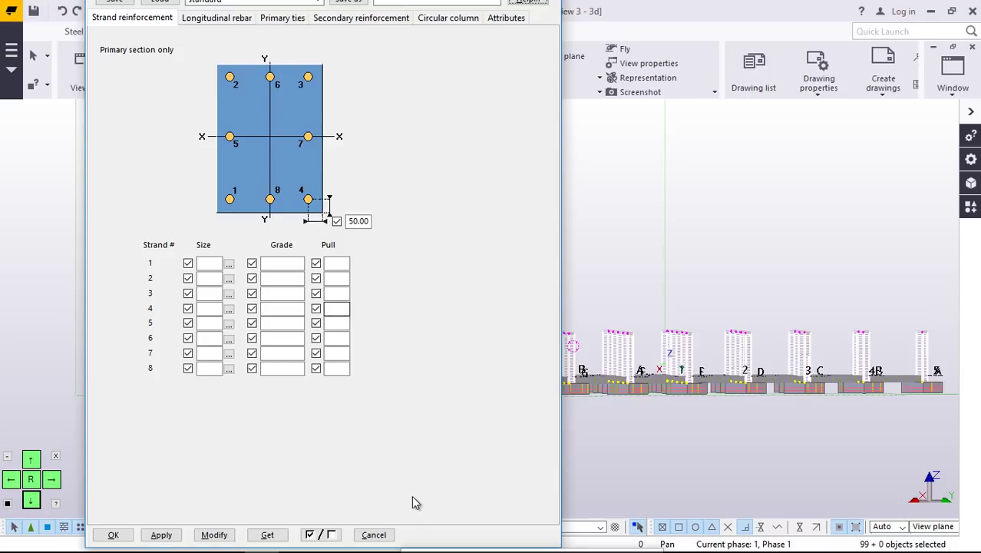
click(376, 535)
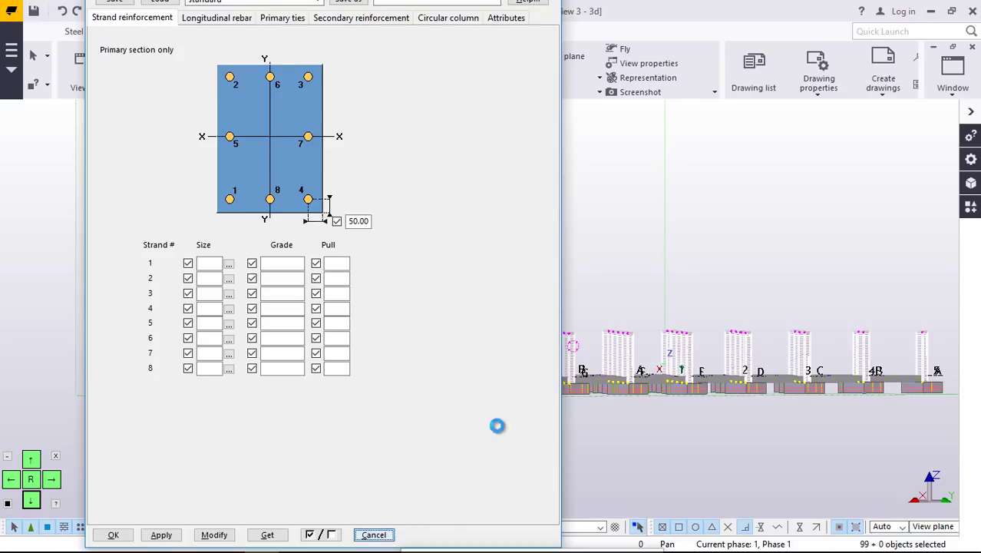
scroll(132, 345, up, 5)
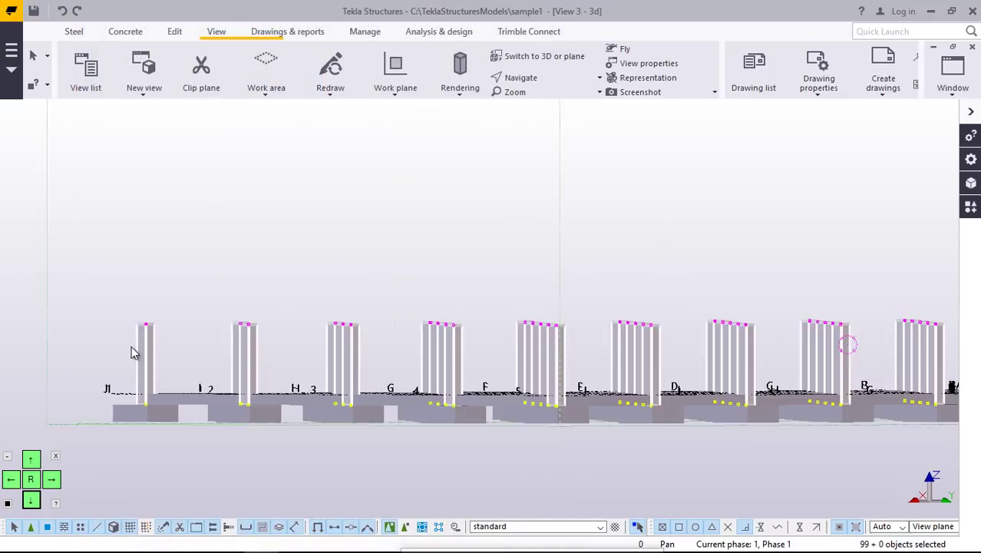
scroll(148, 344, up, 2)
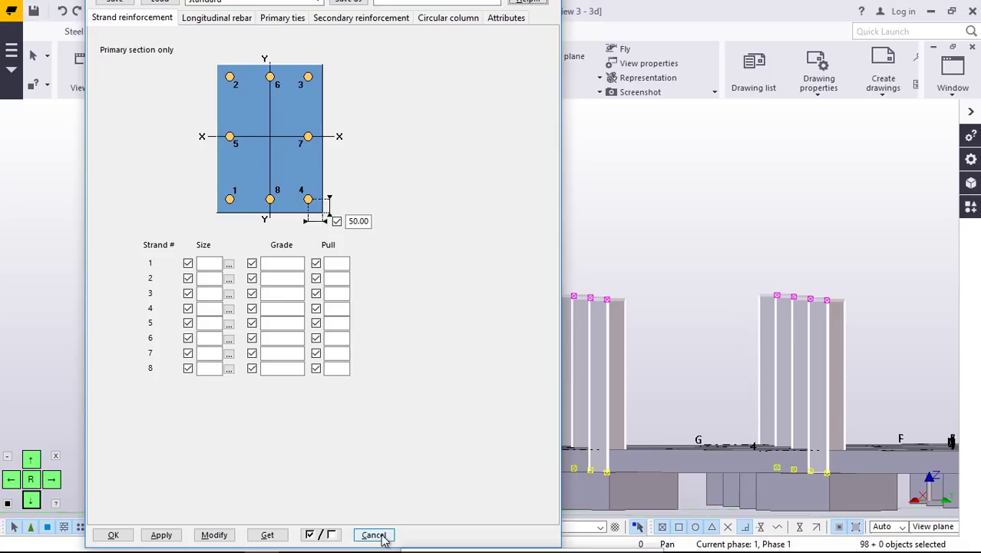
click(374, 534)
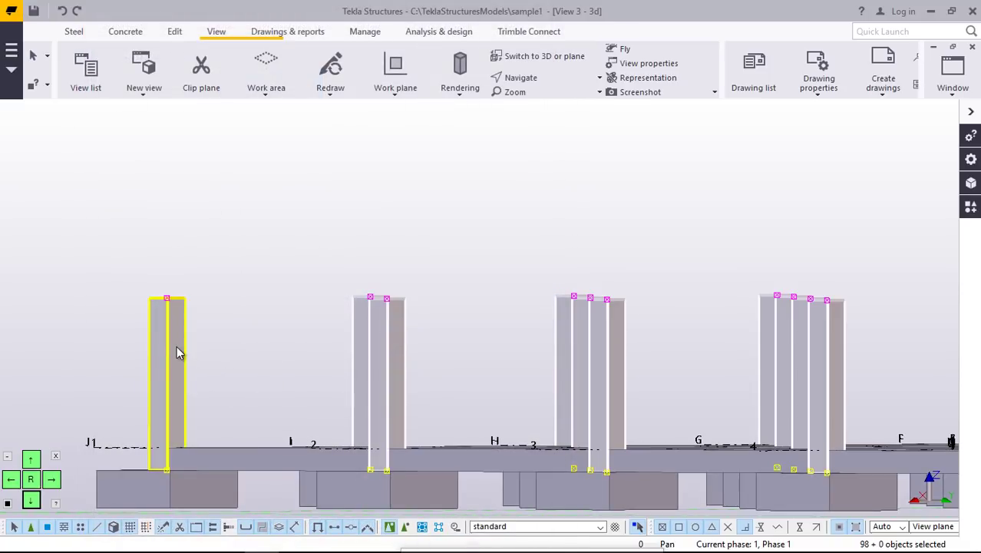
- Set the top level of the selected concrete columns to 24000, apply the modification and accept the column properties
double_click(177, 353)
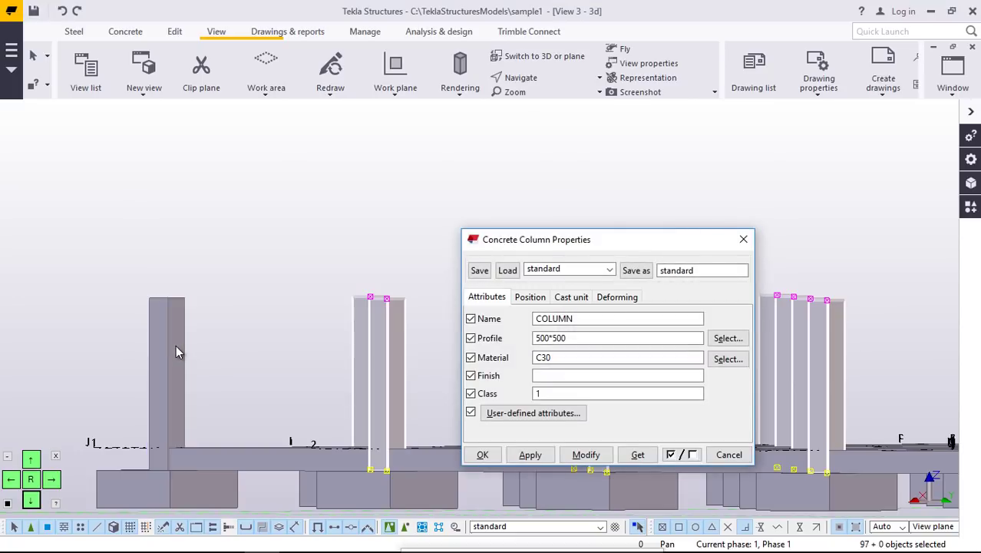
click(531, 299)
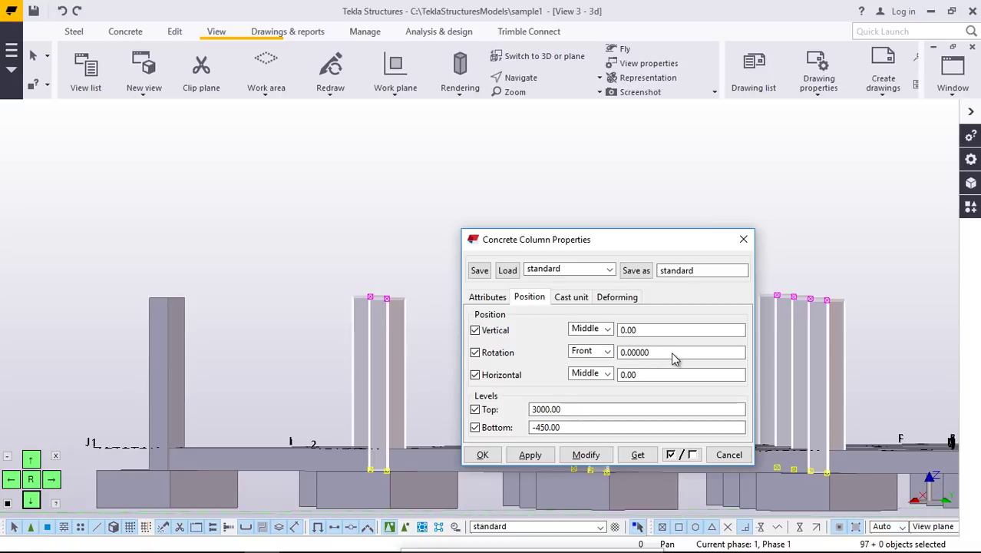
drag(574, 409, 524, 415)
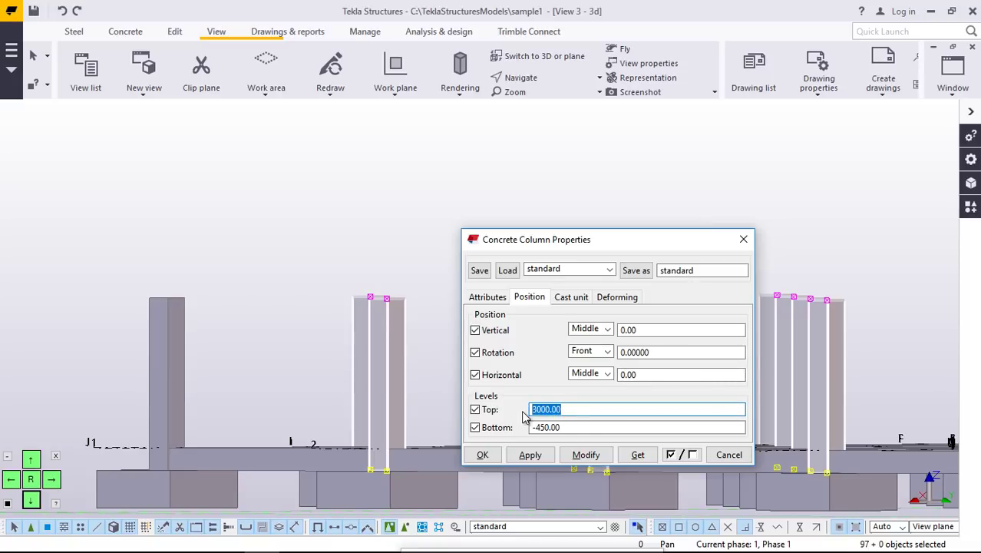
text(24000)
click(585, 454)
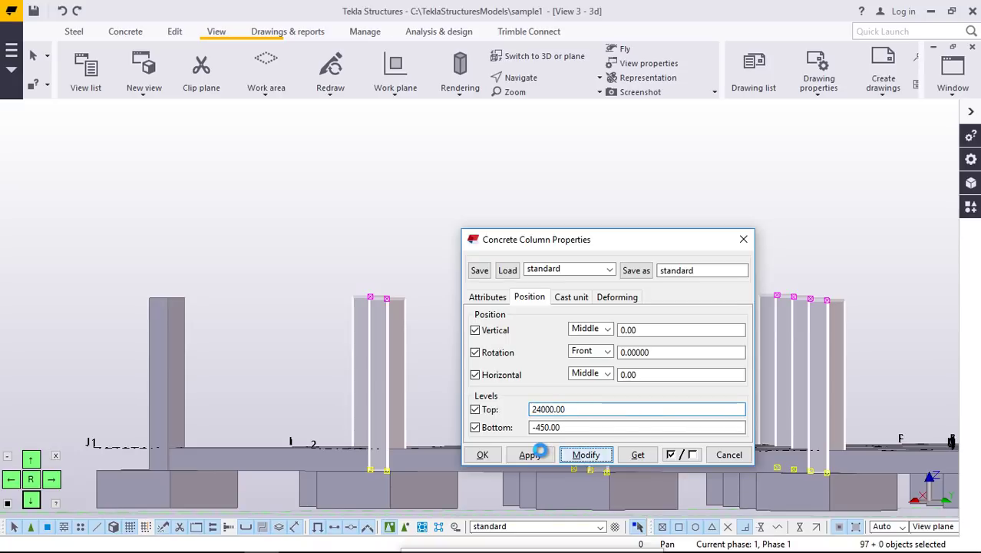
click(541, 454)
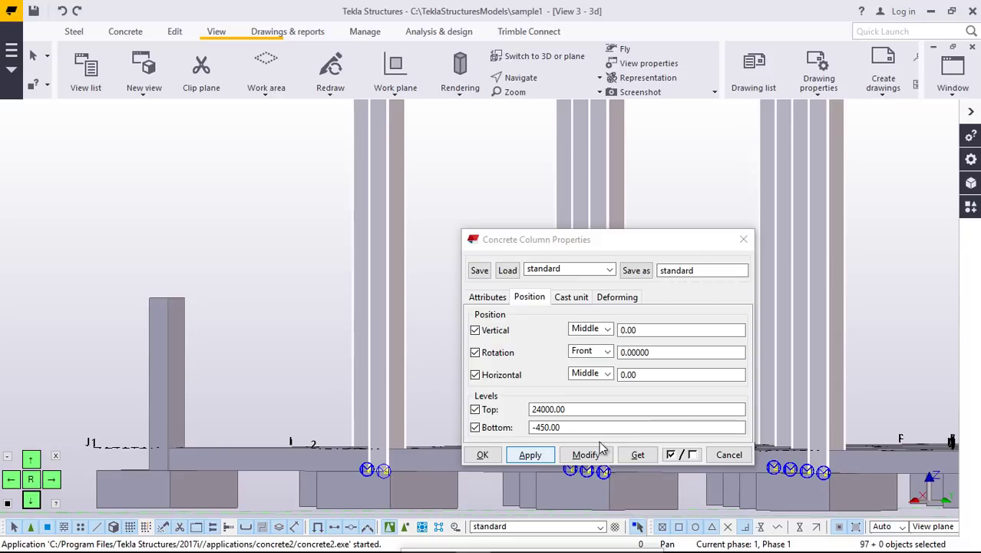
click(576, 453)
click(530, 455)
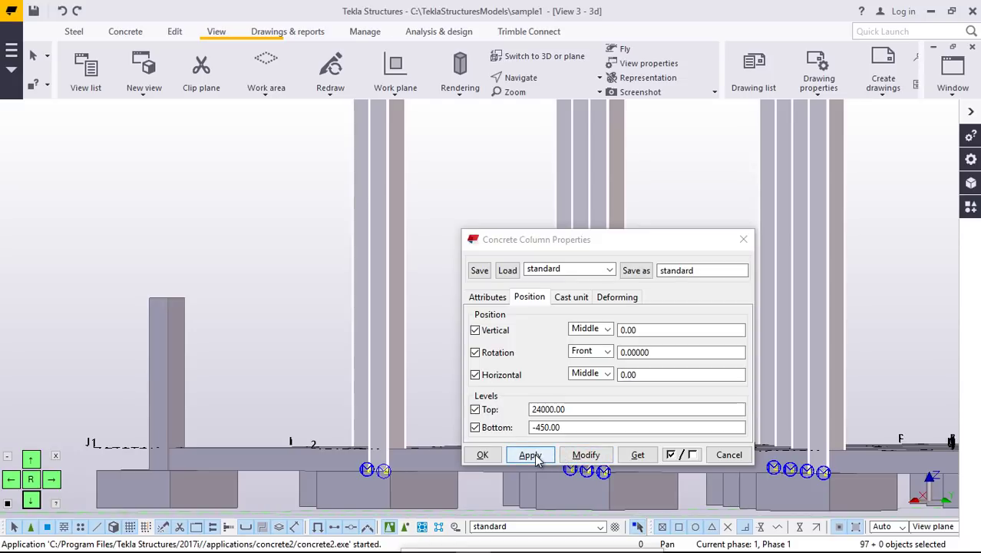
click(489, 456)
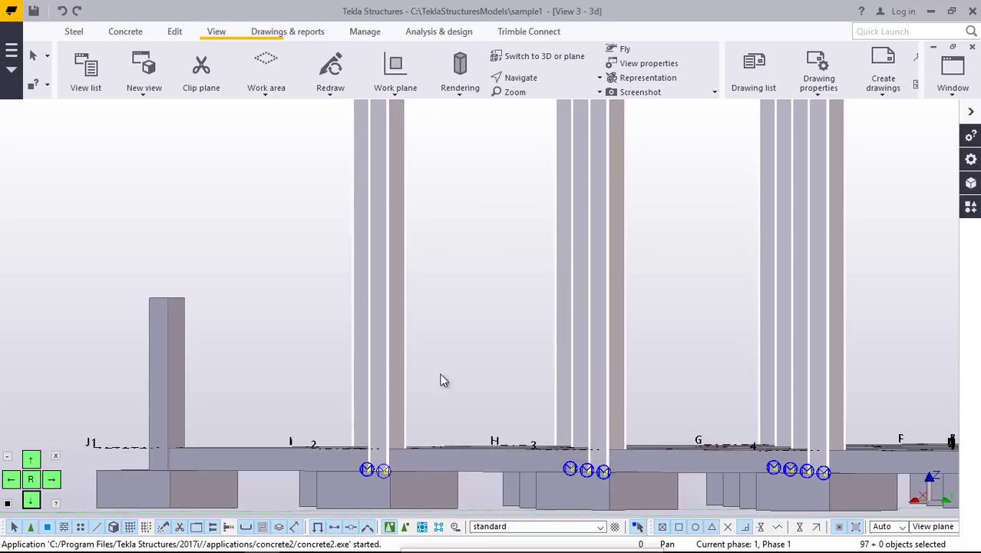
- Set the top level of the remaining short concrete column at grid J-1 to 24000, modify it and accept the column properties
scroll(431, 389, down, 2)
scroll(413, 385, down, 2)
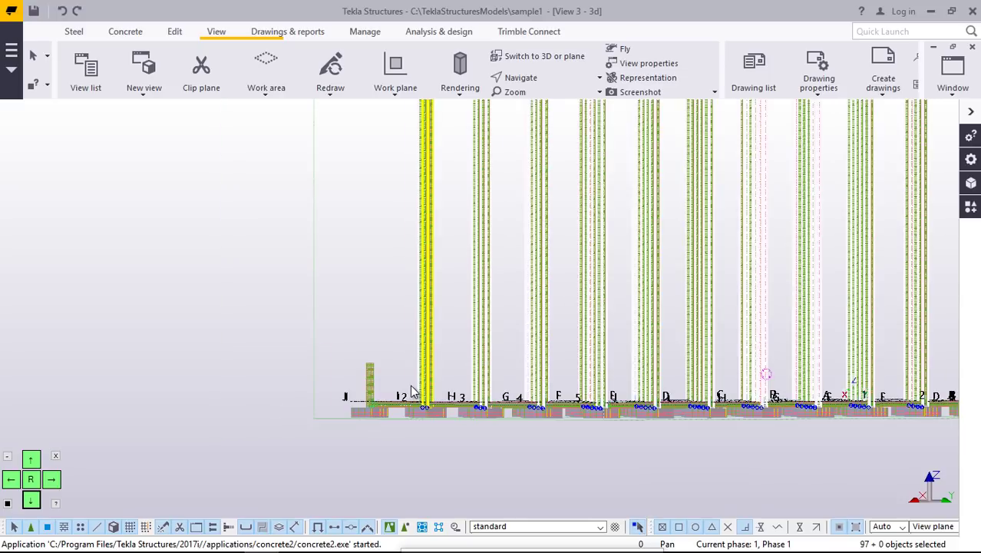
scroll(413, 390, down, 2)
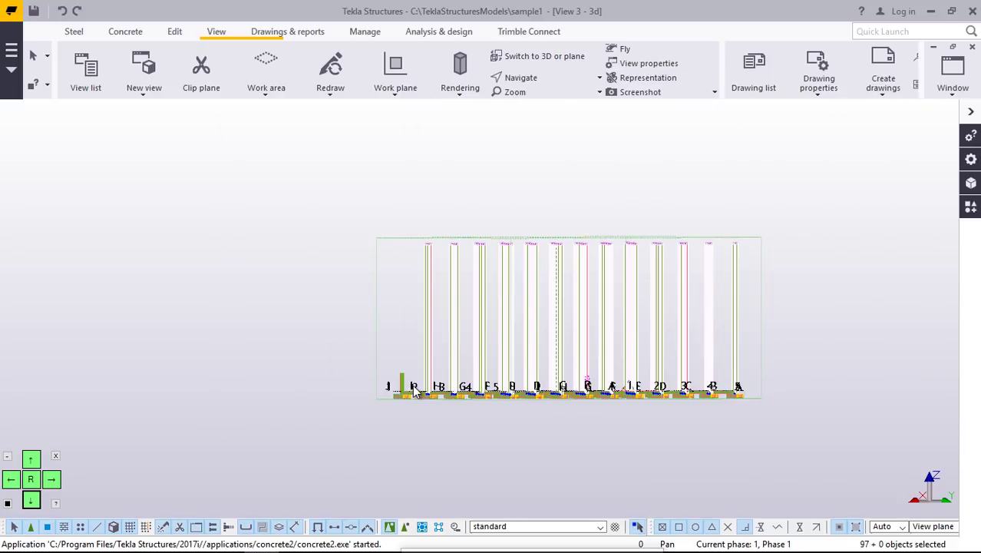
scroll(413, 387, down, 1)
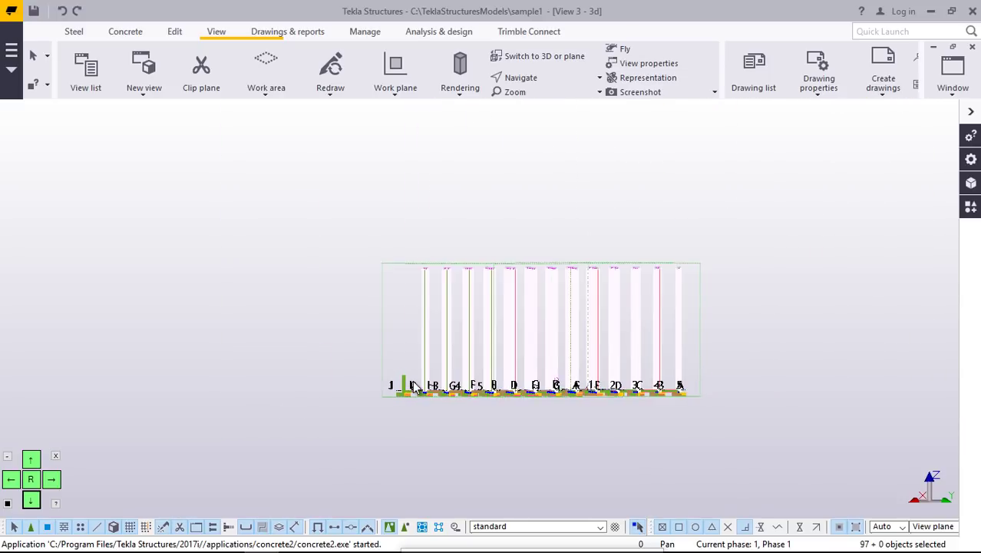
scroll(404, 388, up, 3)
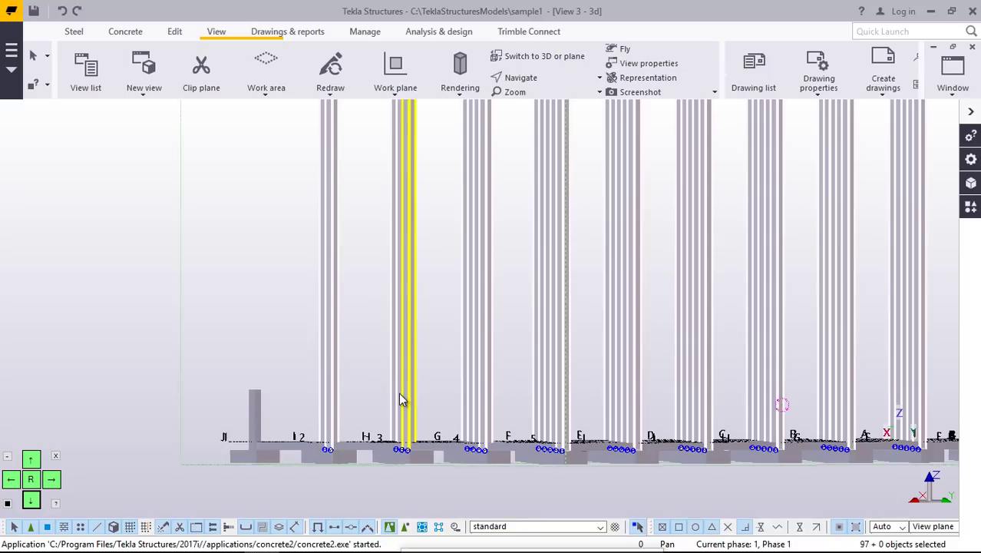
scroll(286, 419, up, 2)
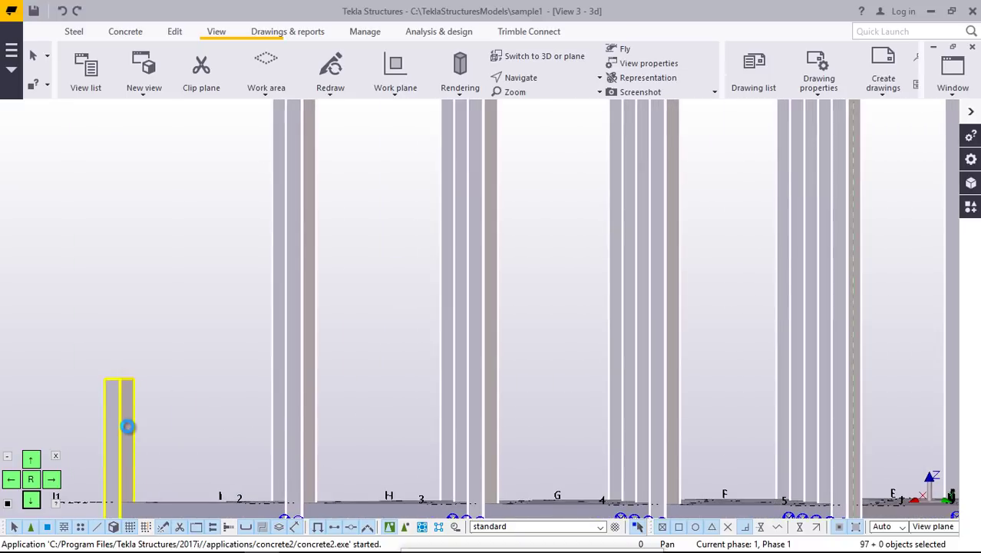
double_click(129, 428)
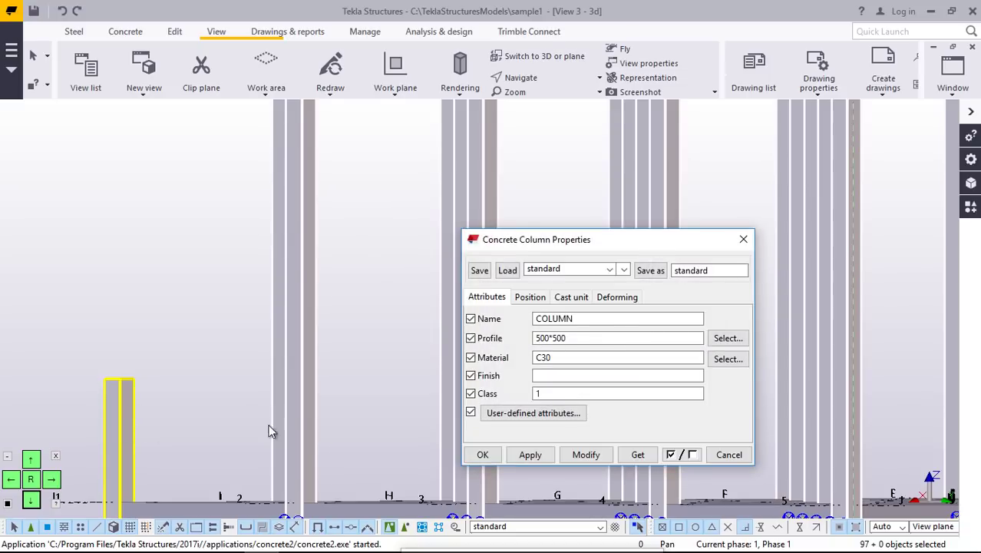
click(529, 297)
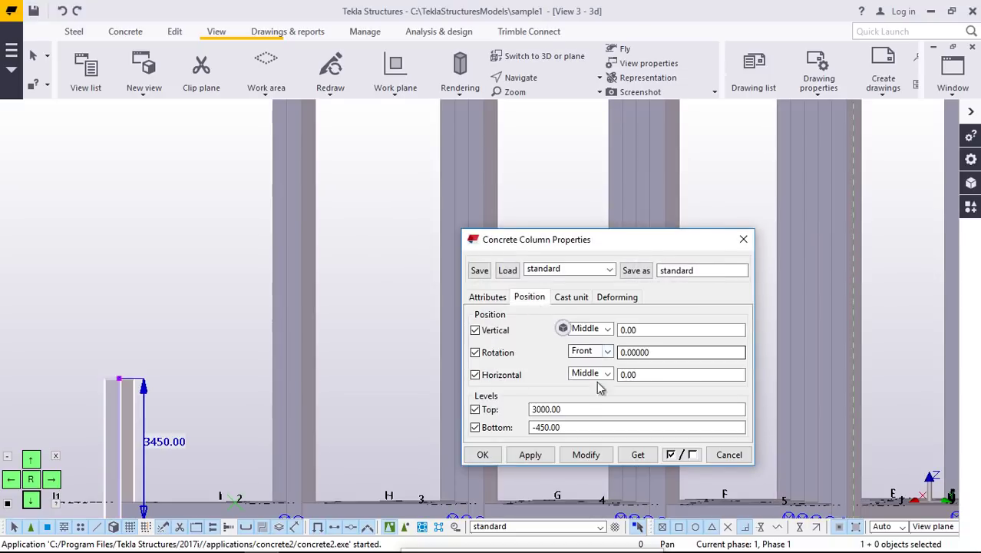
drag(561, 409, 528, 415)
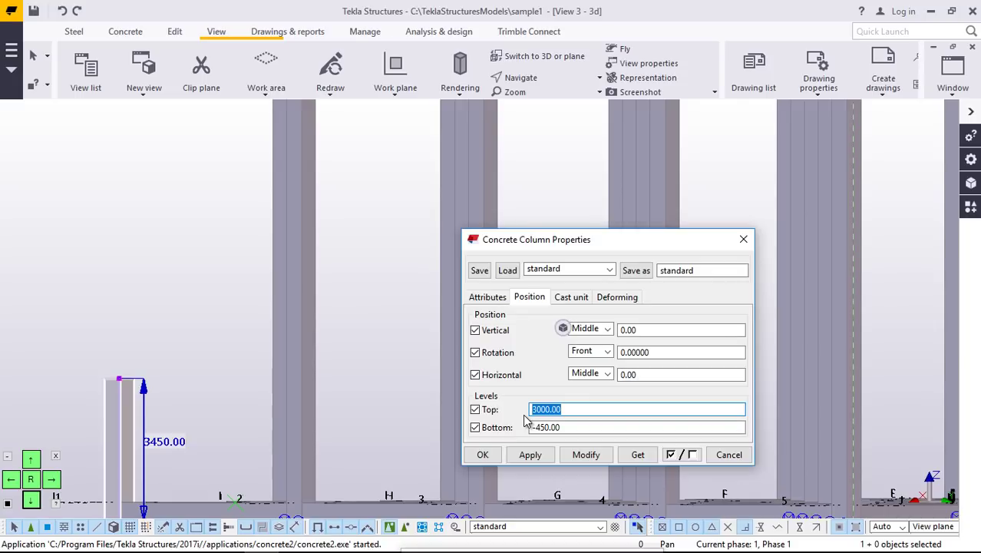
text(24000)
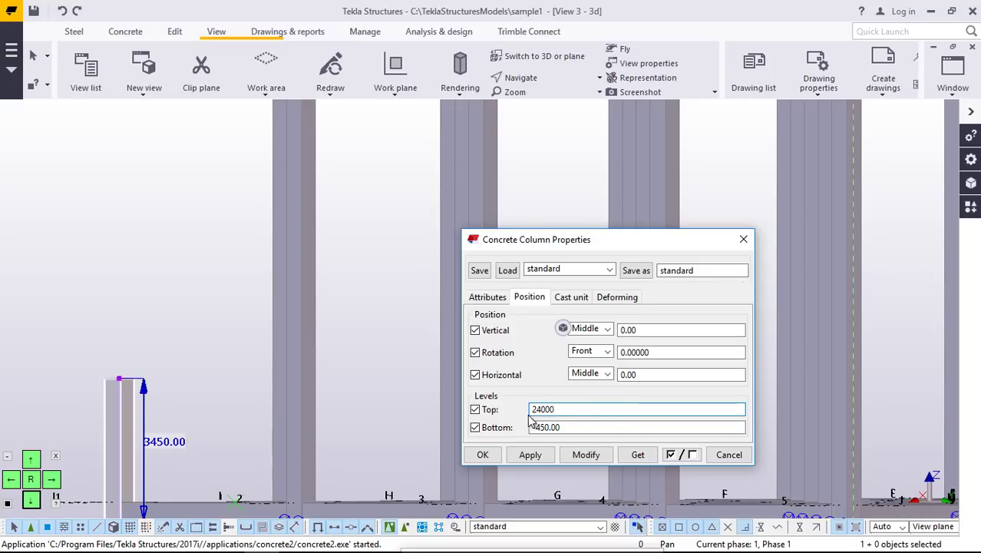
click(585, 457)
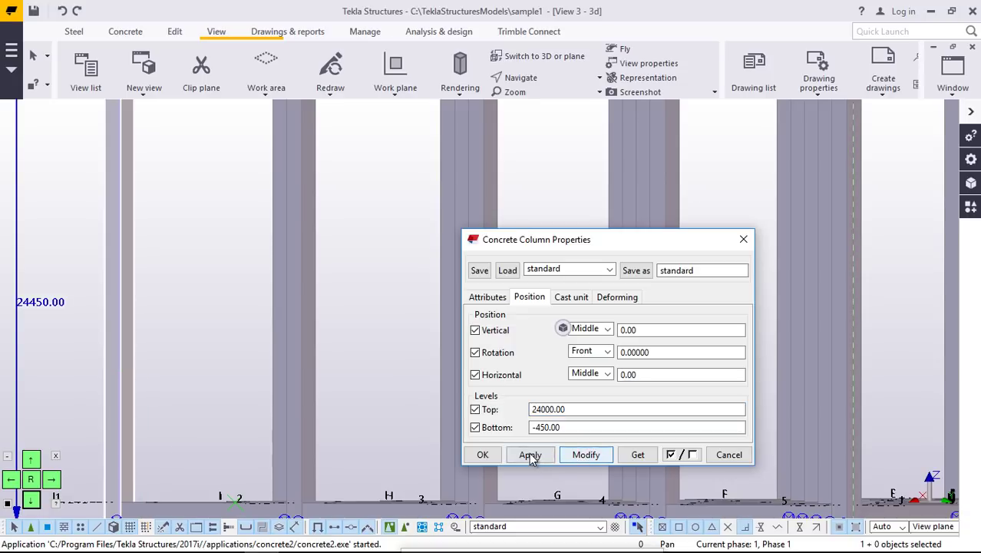
click(482, 454)
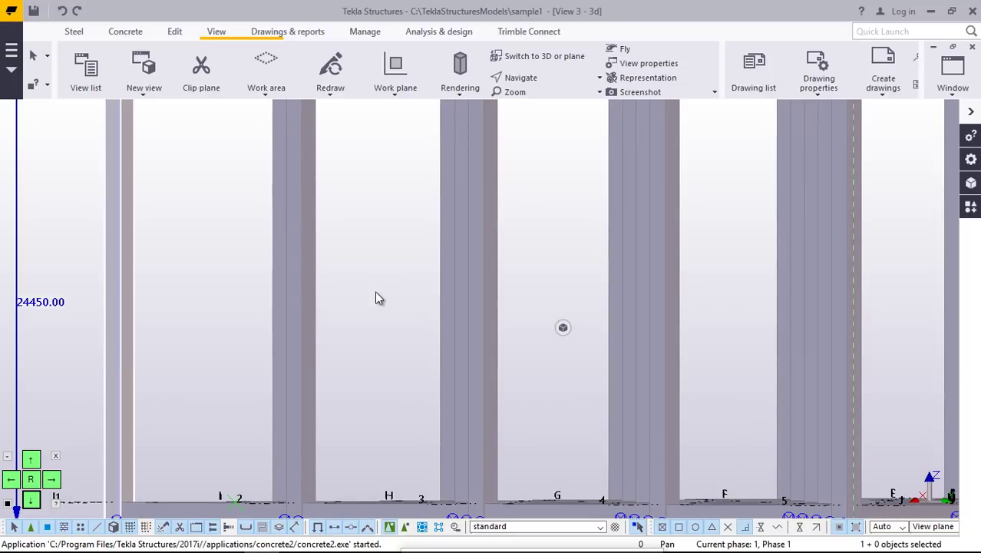
- Rotate the 3D view to look down on the slab and columns from the J-5 corner, and end the rotation
scroll(391, 320, down, 3)
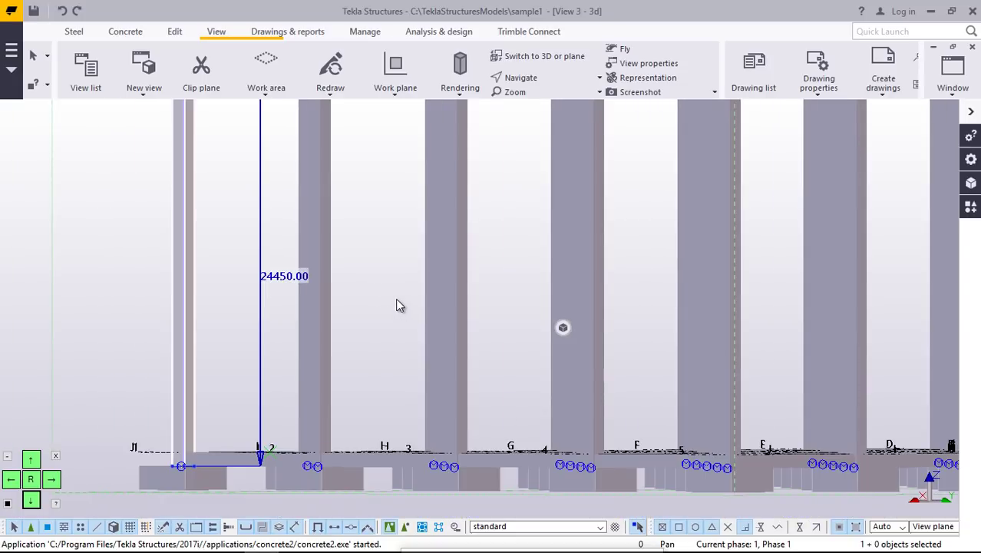
scroll(396, 298, down, 1)
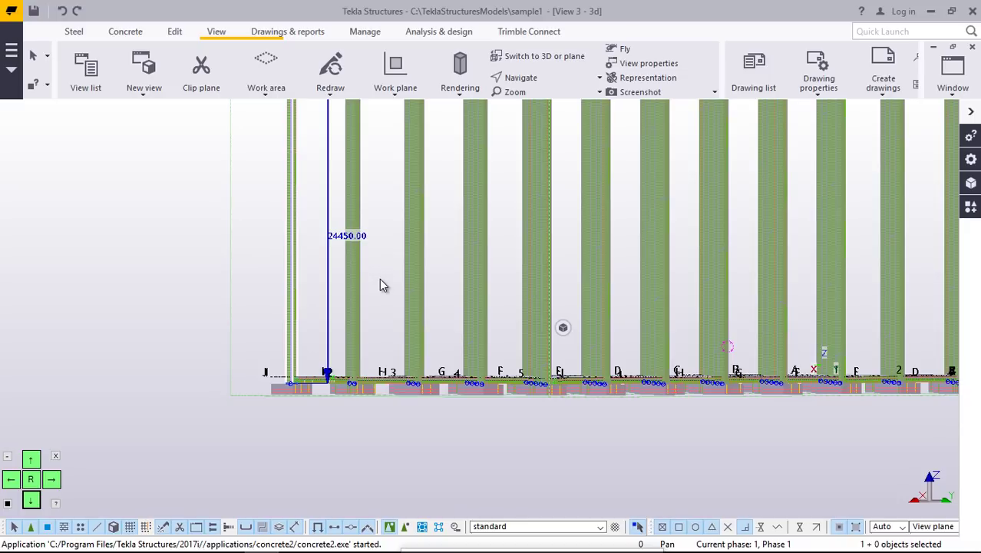
click(553, 81)
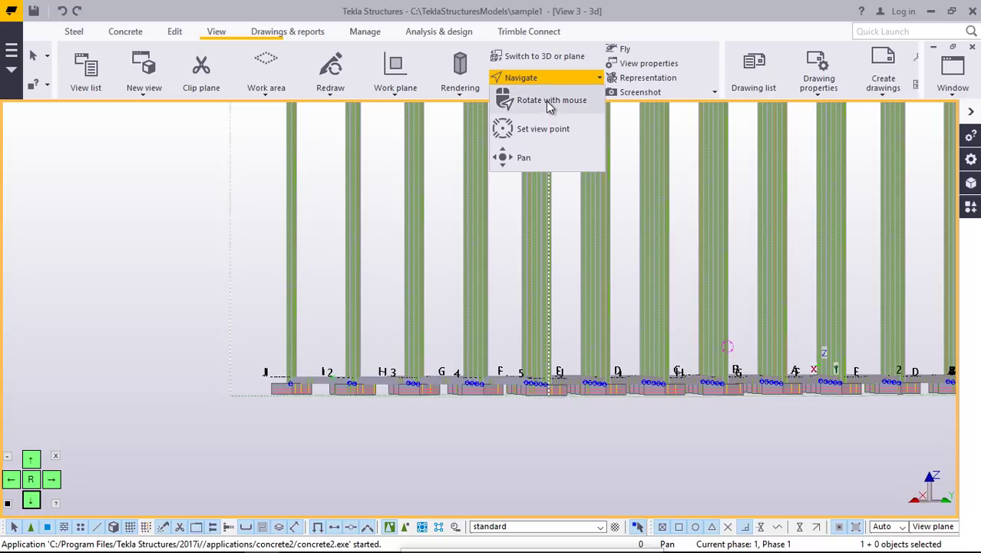
click(549, 102)
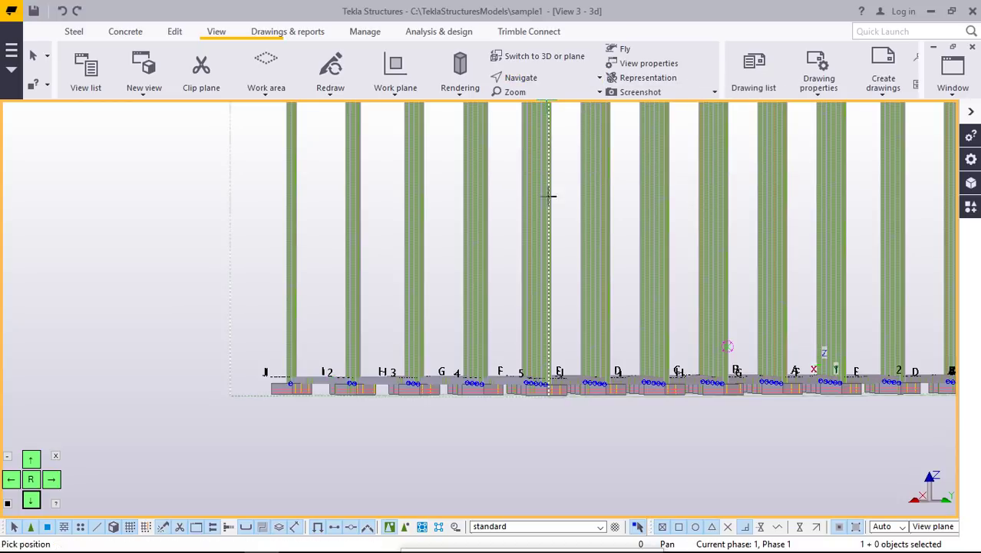
click(494, 370)
drag(504, 402, 499, 438)
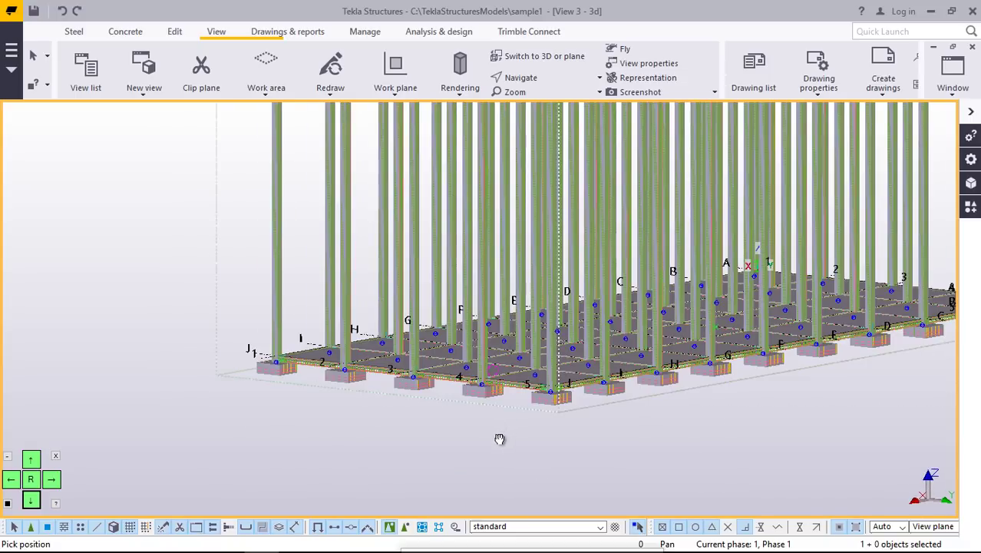
right_click(164, 267)
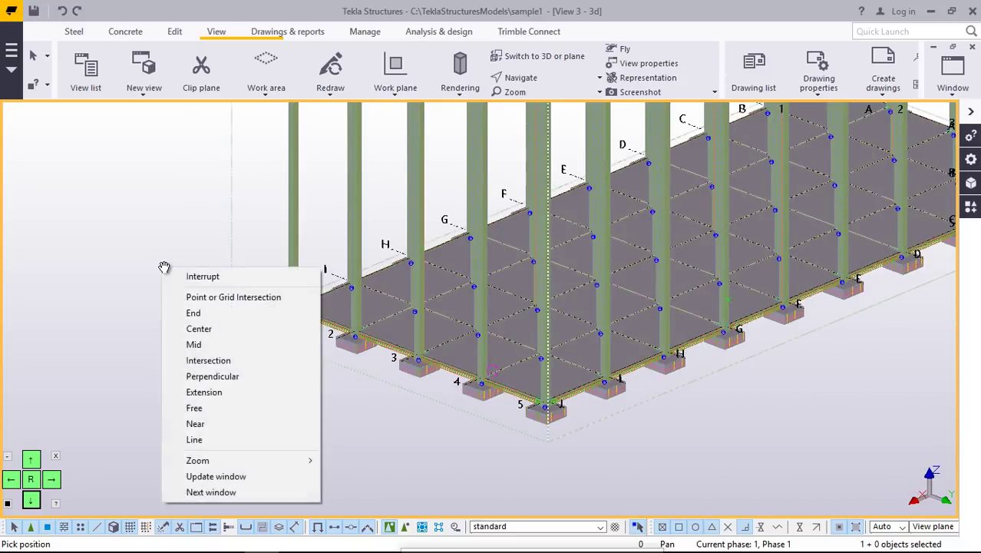
click(223, 278)
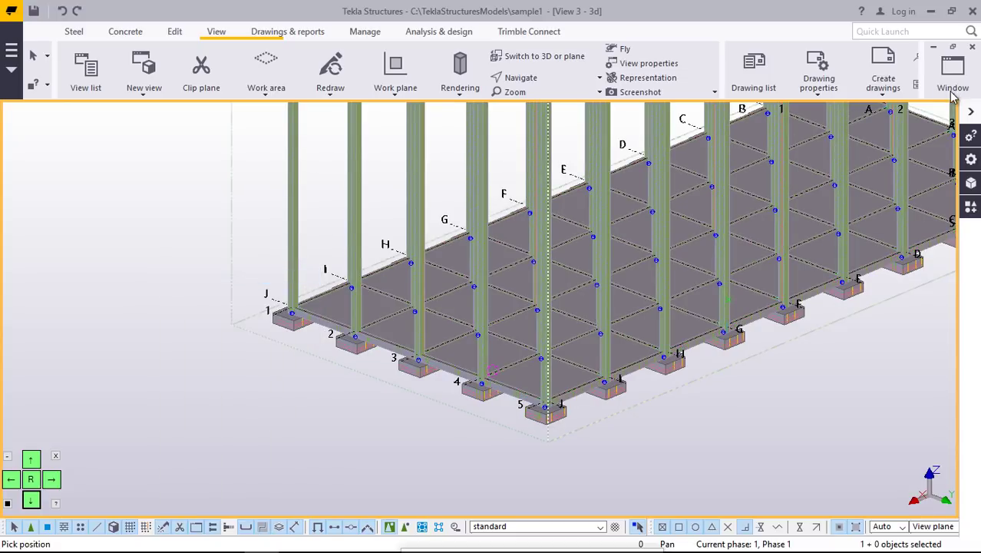
- Switch to the Grid A elevation view and examine the column heights against the grid levels up to +24000
click(952, 94)
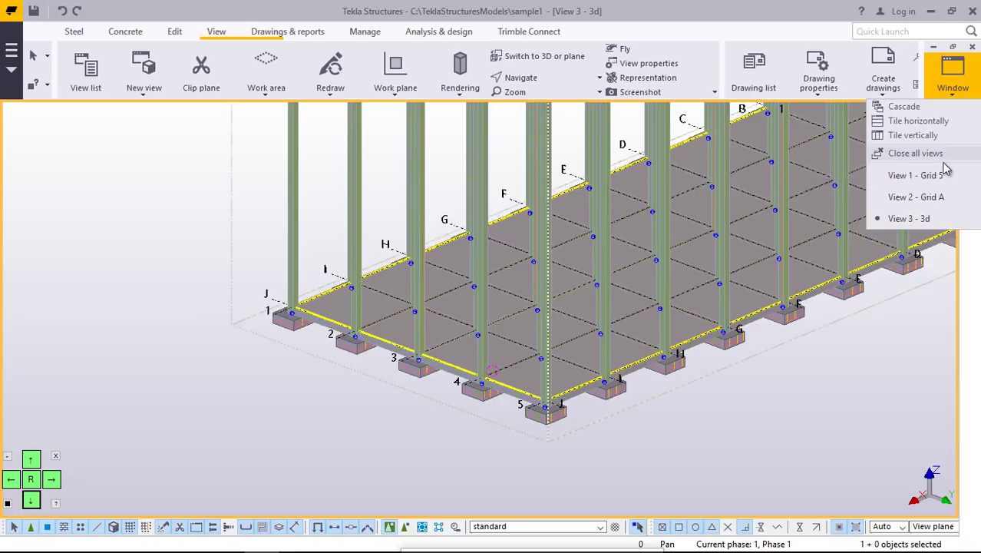
click(935, 201)
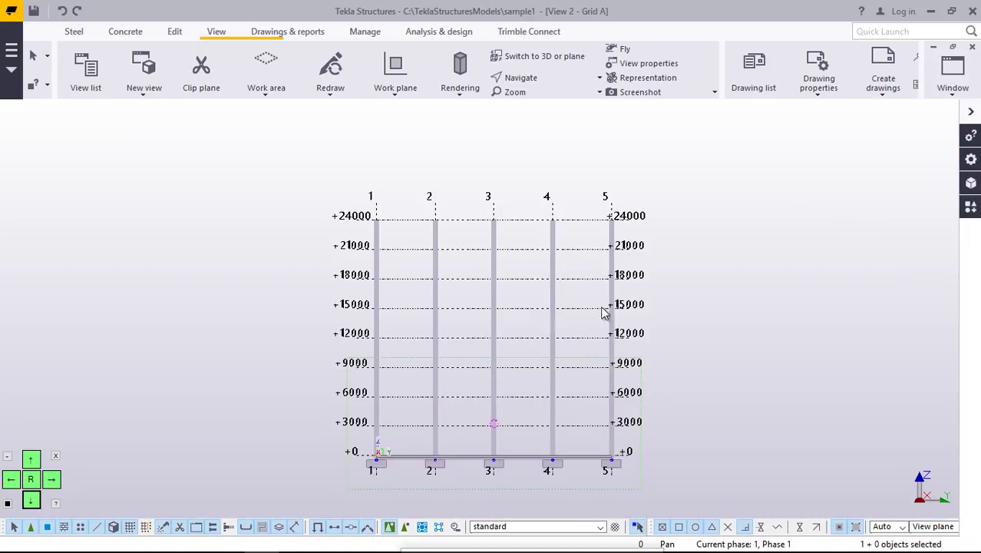
scroll(528, 442, up, 1)
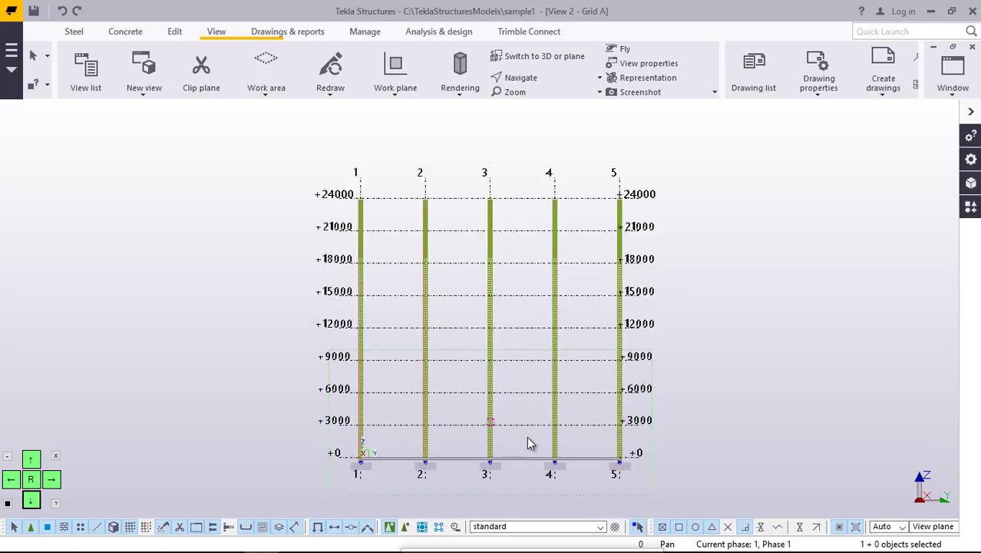
scroll(527, 436, up, 1)
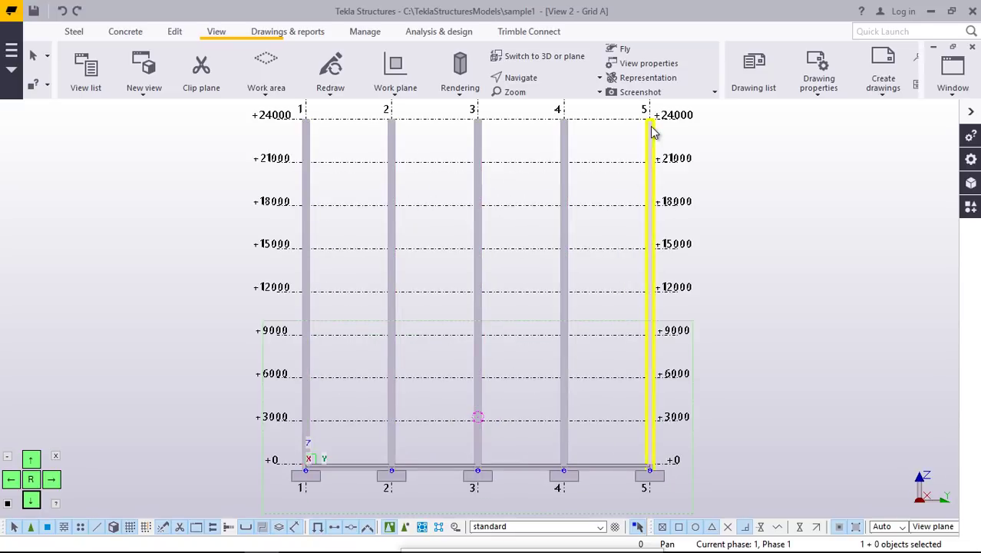
scroll(651, 136, up, 3)
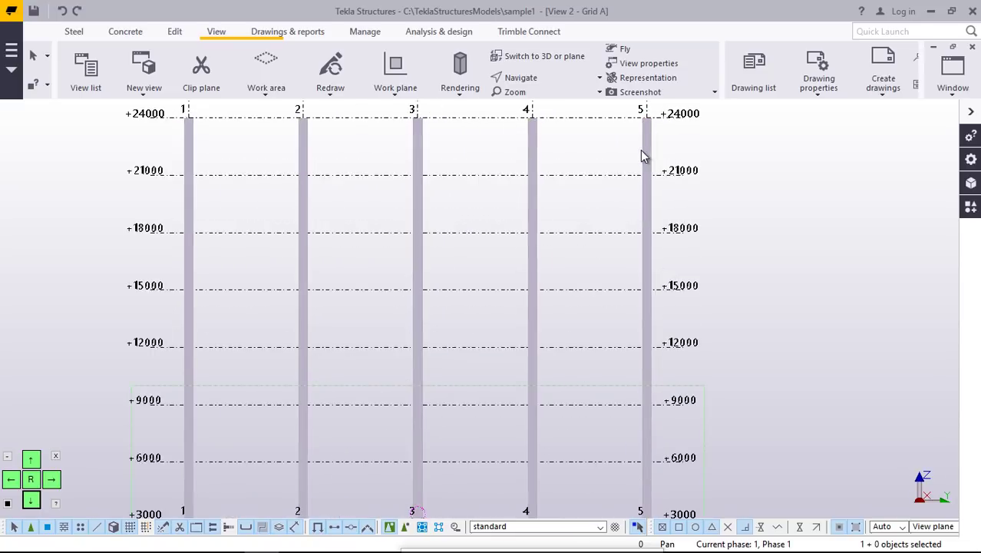
scroll(643, 162, up, 5)
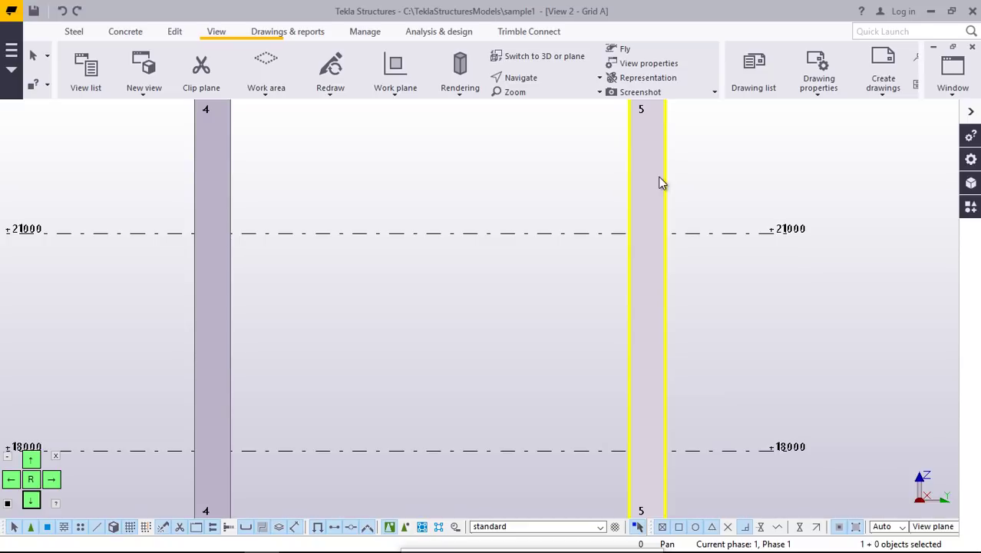
- Show the concrete parts as transparent and examine the reinforcement in the upper part of the columns on grid lines 4 and 5
key(ctrl+1)
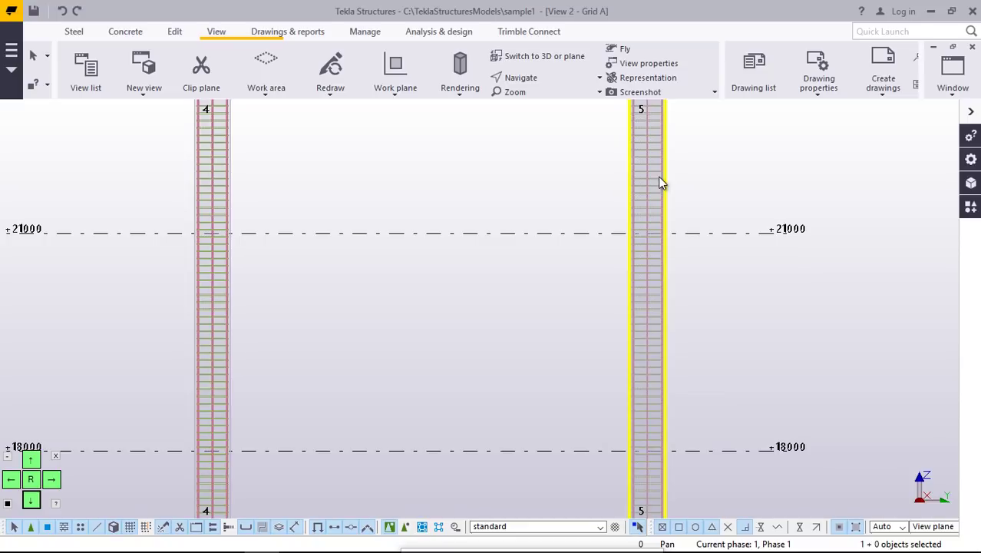
scroll(665, 200, up, 5)
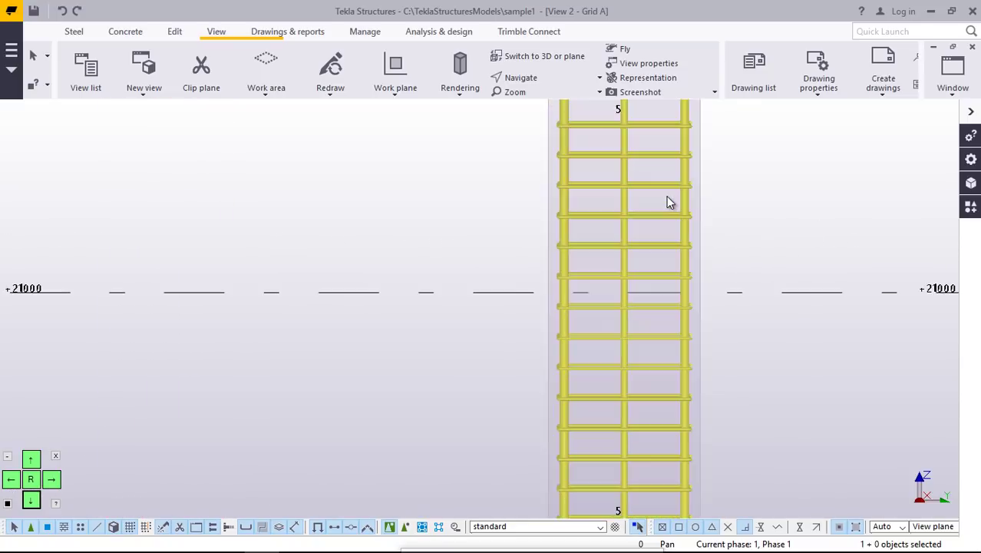
scroll(666, 202, up, 1)
scroll(601, 357, down, 8)
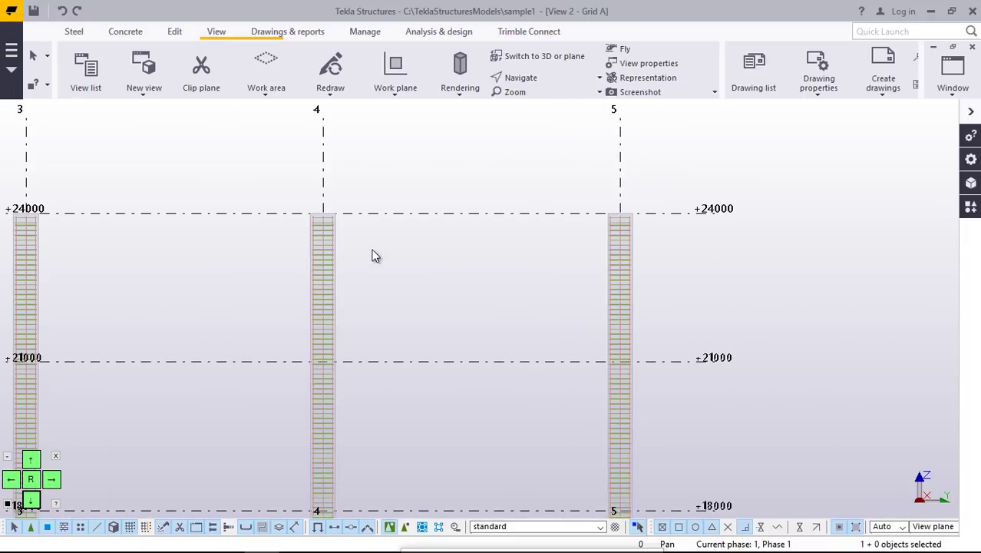
scroll(329, 228, up, 5)
scroll(307, 204, up, 3)
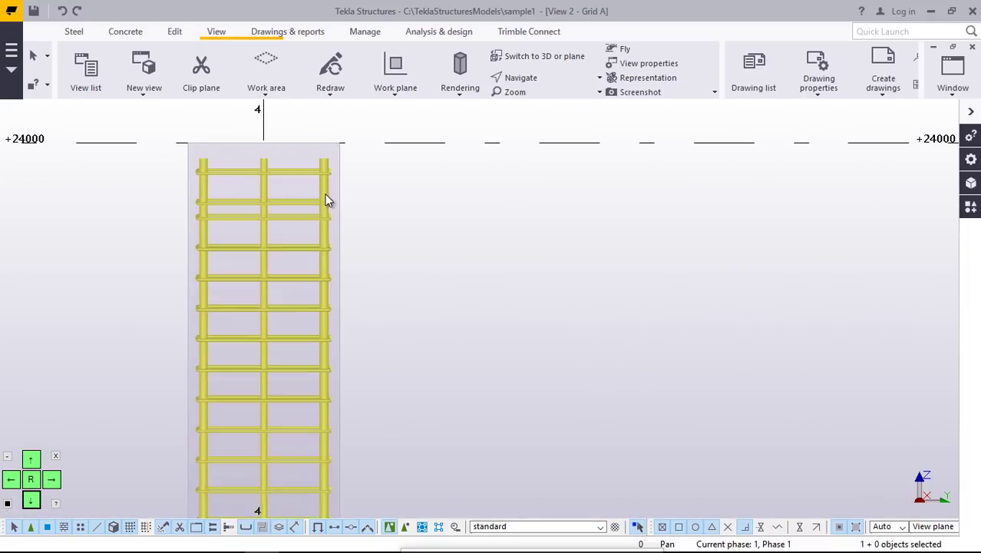
scroll(506, 212, down, 6)
scroll(531, 212, down, 5)
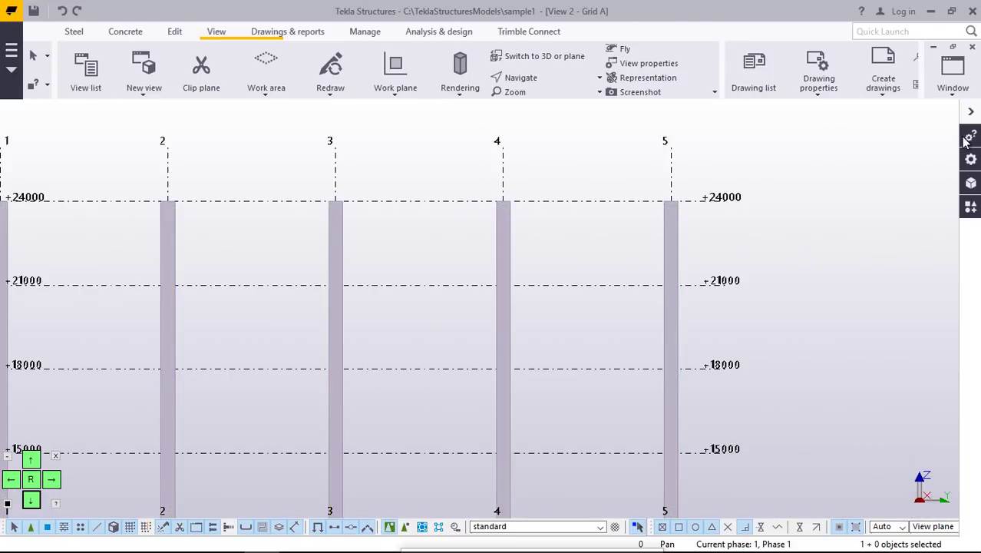
- Return to View 3 - 3d and examine the slab, columns and footings around the J-5 corner
click(955, 97)
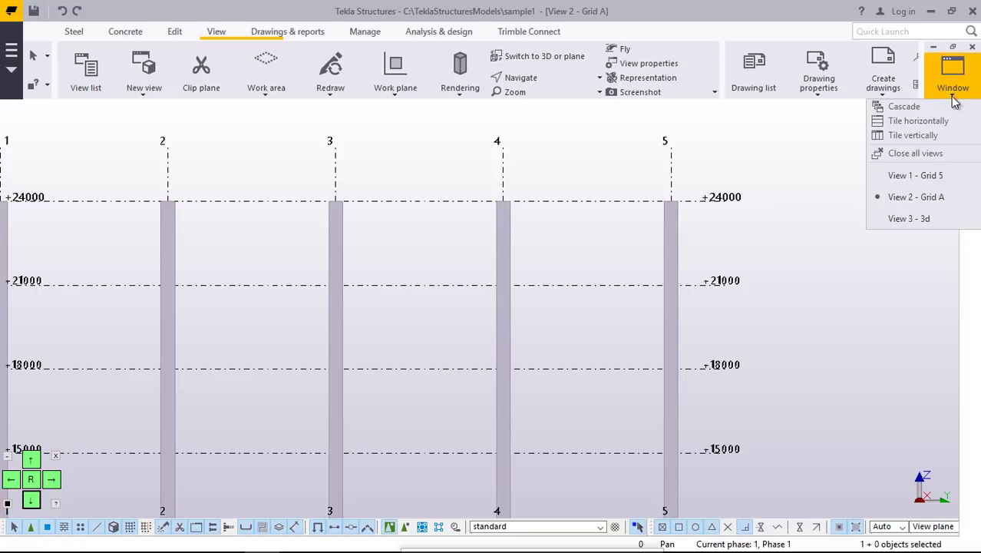
click(914, 219)
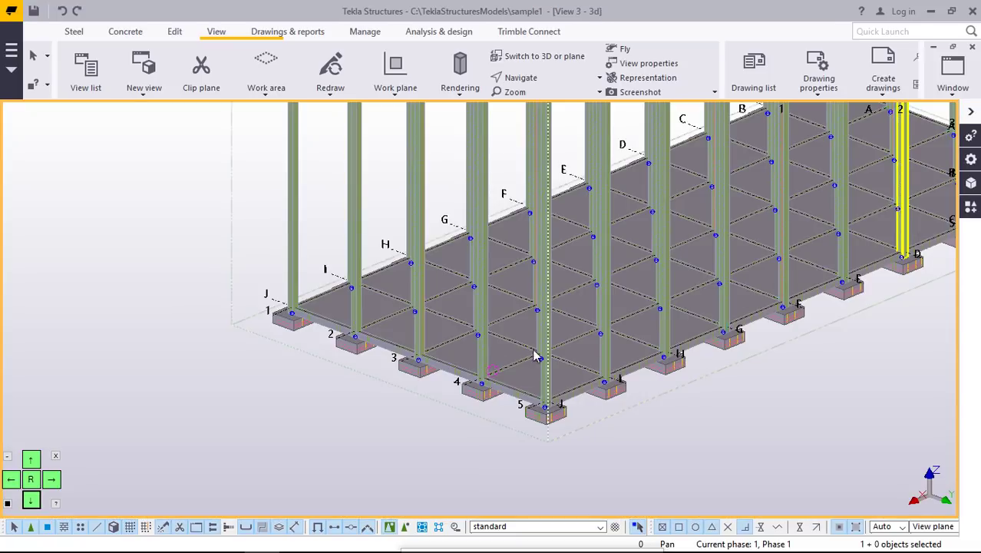
click(394, 396)
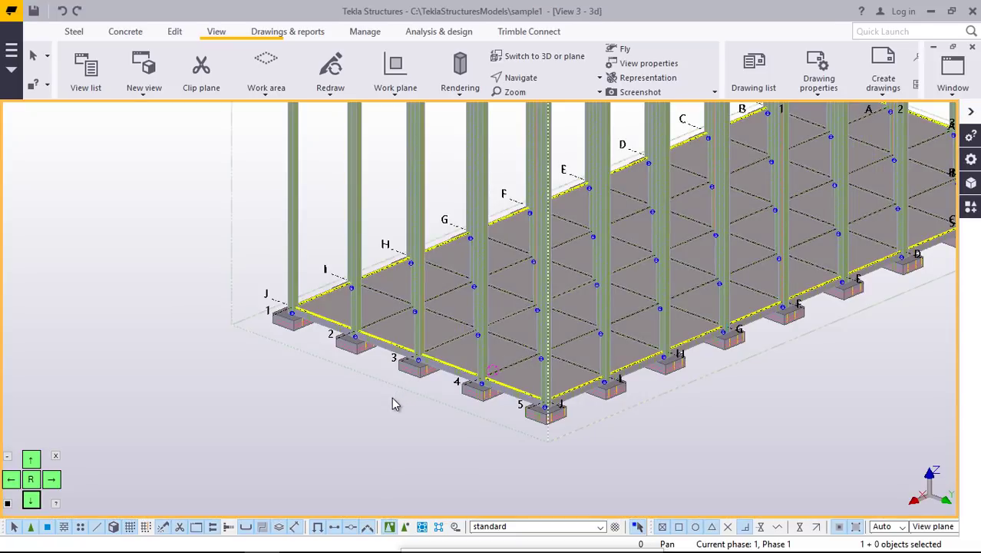
scroll(487, 394, down, 3)
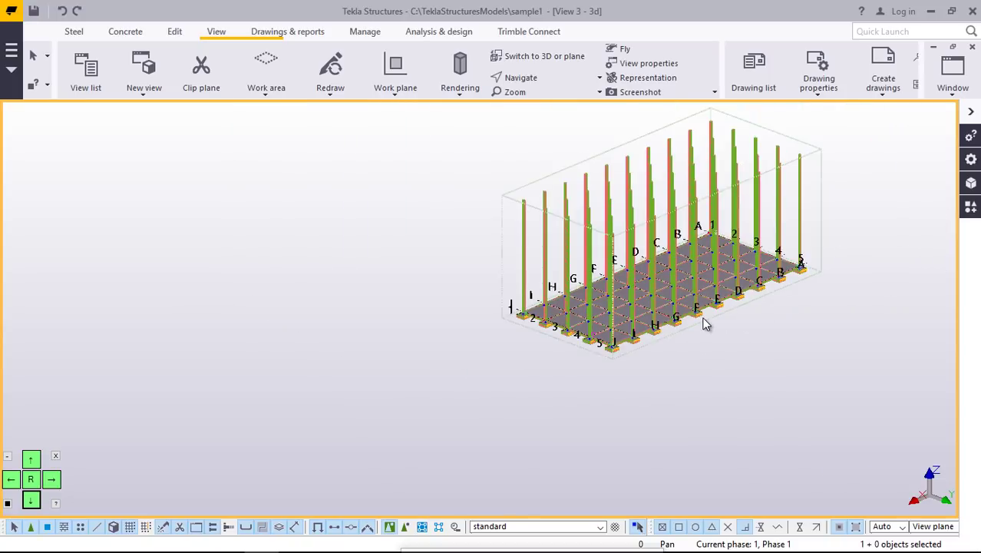
scroll(704, 315, up, 5)
scroll(708, 317, up, 5)
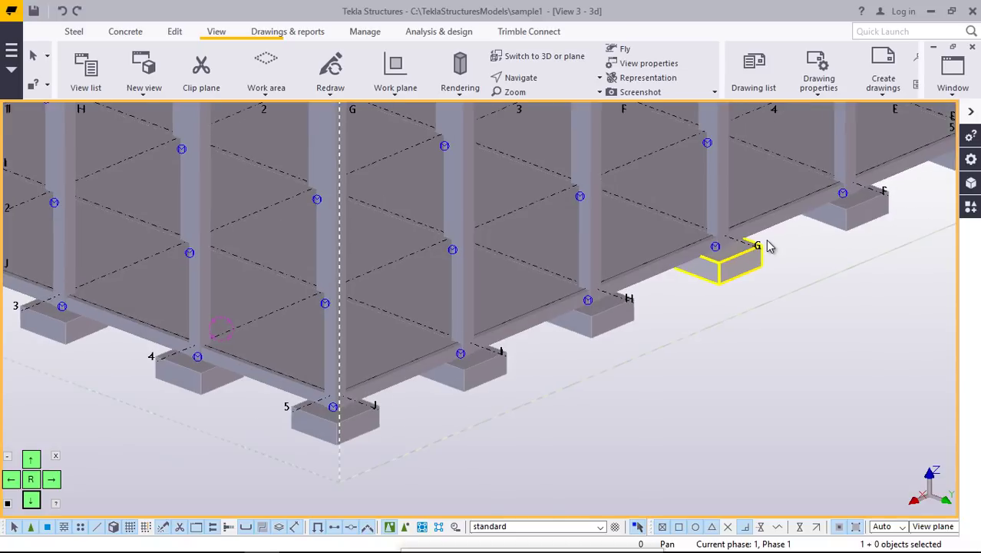
scroll(712, 318, down, 4)
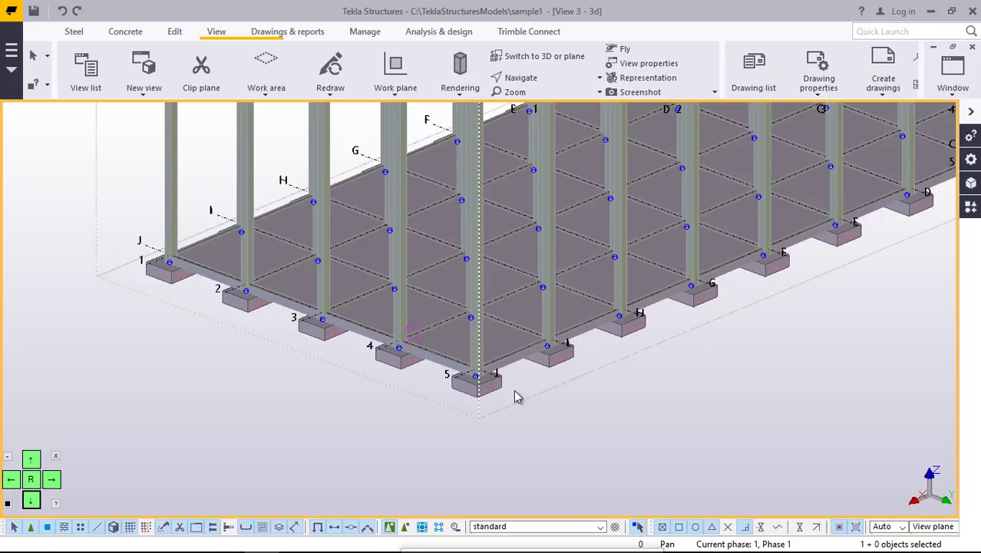
- Select the beams that run across the slab along grid lines A to I
click(505, 274)
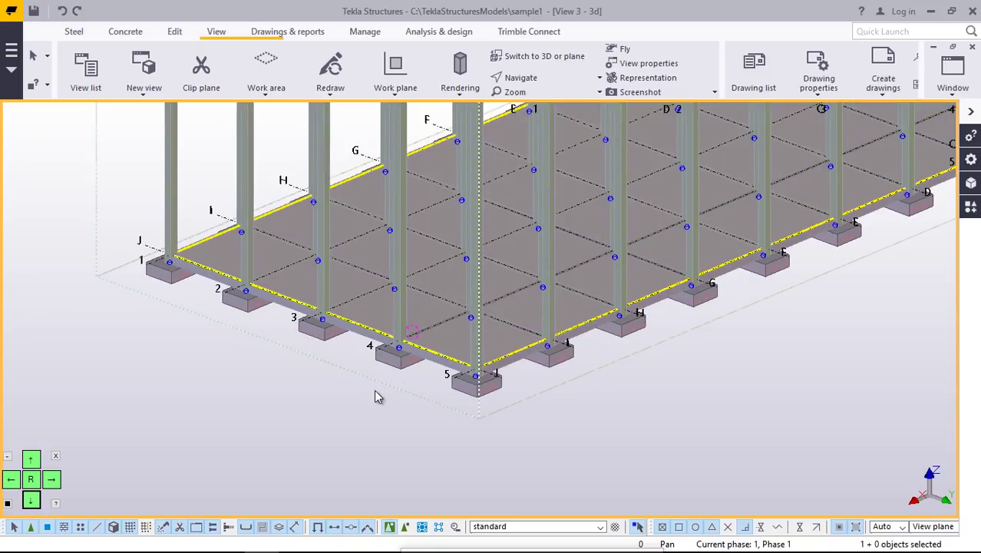
scroll(379, 393, down, 3)
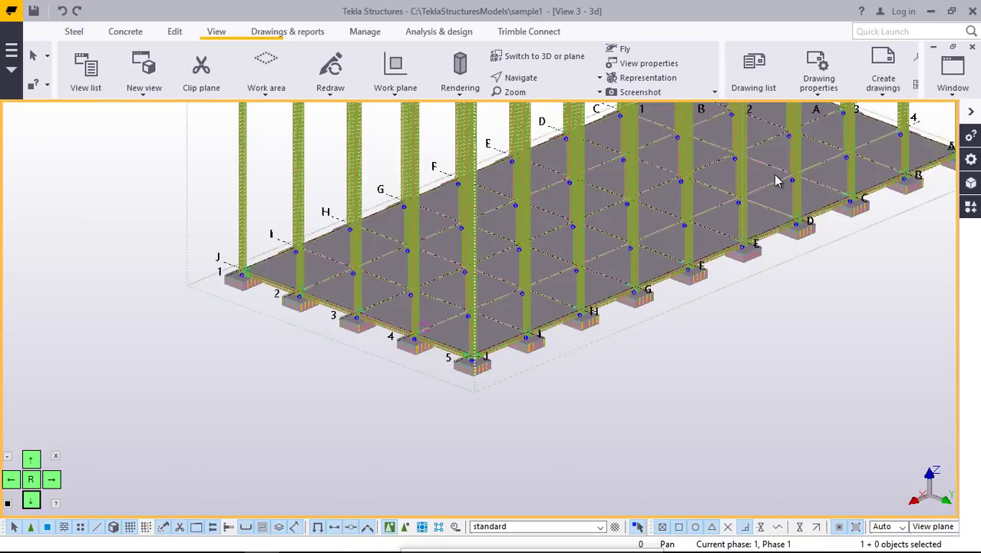
click(791, 196)
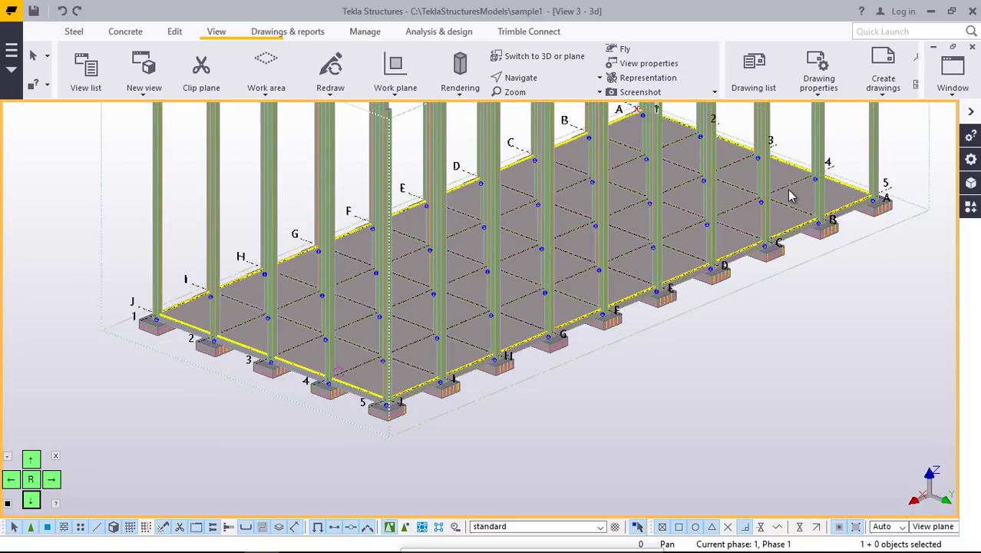
scroll(790, 195, up, 1)
scroll(791, 196, up, 1)
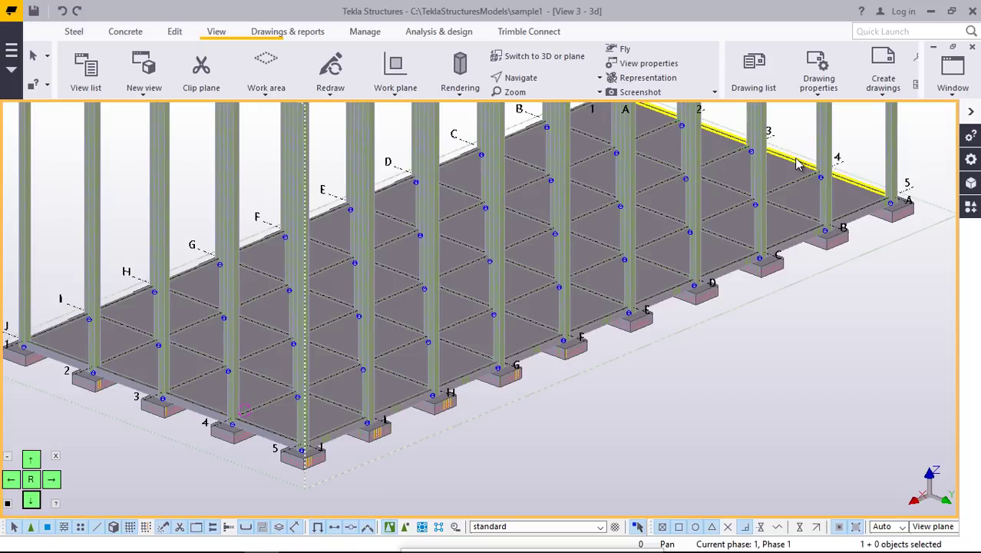
shift+click(793, 160)
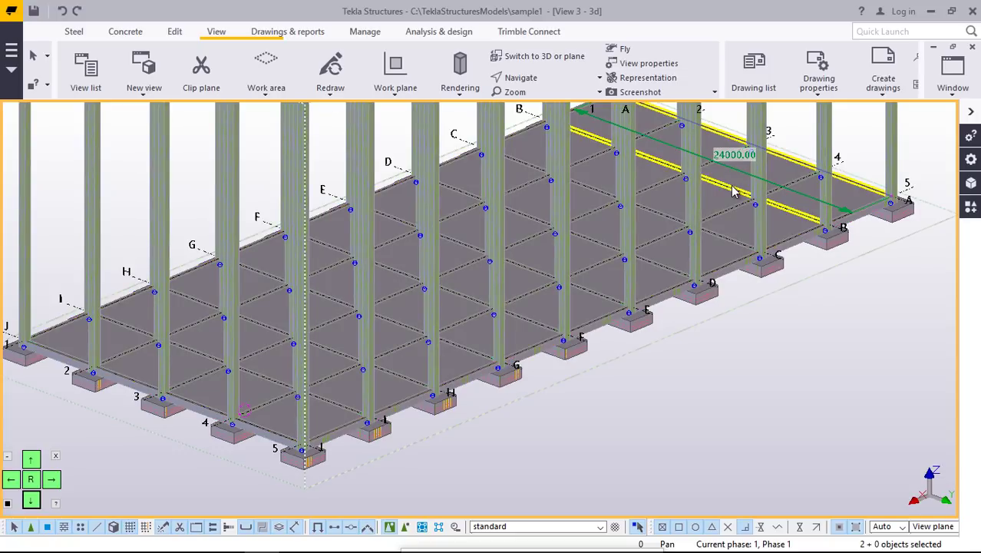
shift+click(732, 188)
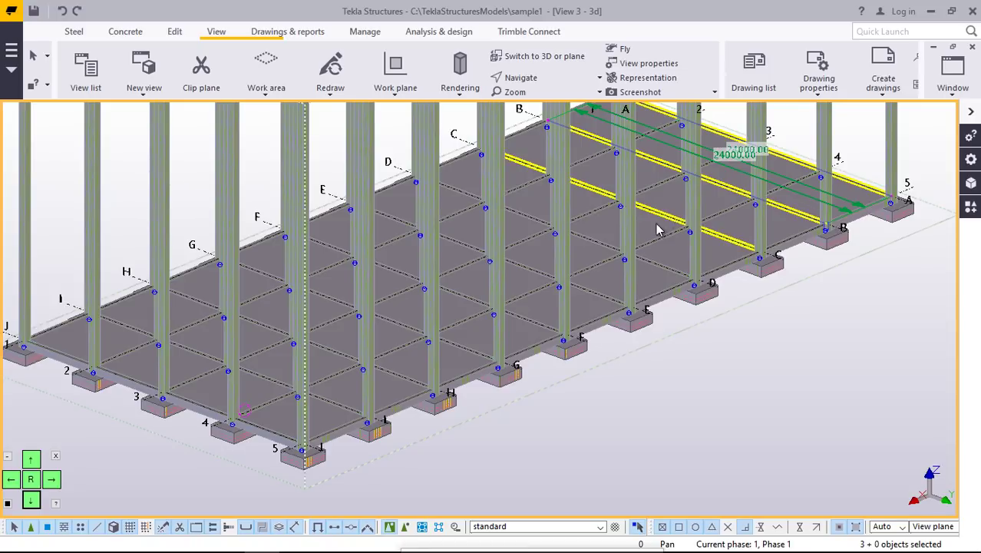
shift+click(596, 241)
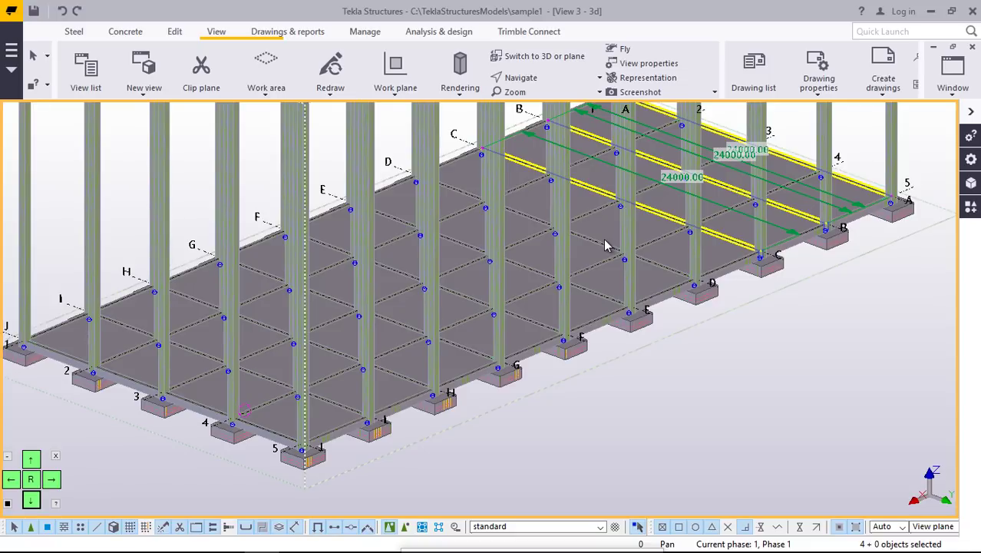
shift+click(603, 247)
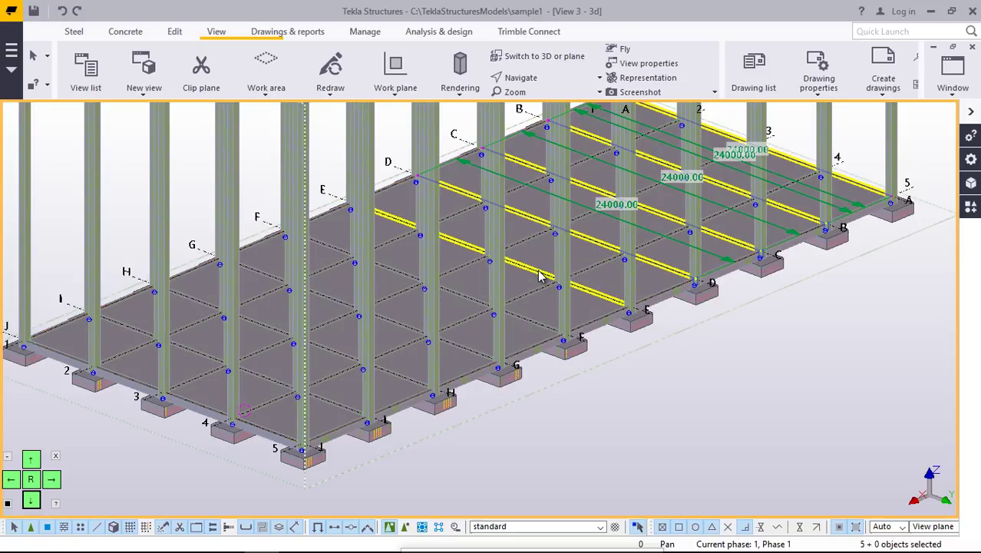
shift+click(540, 278)
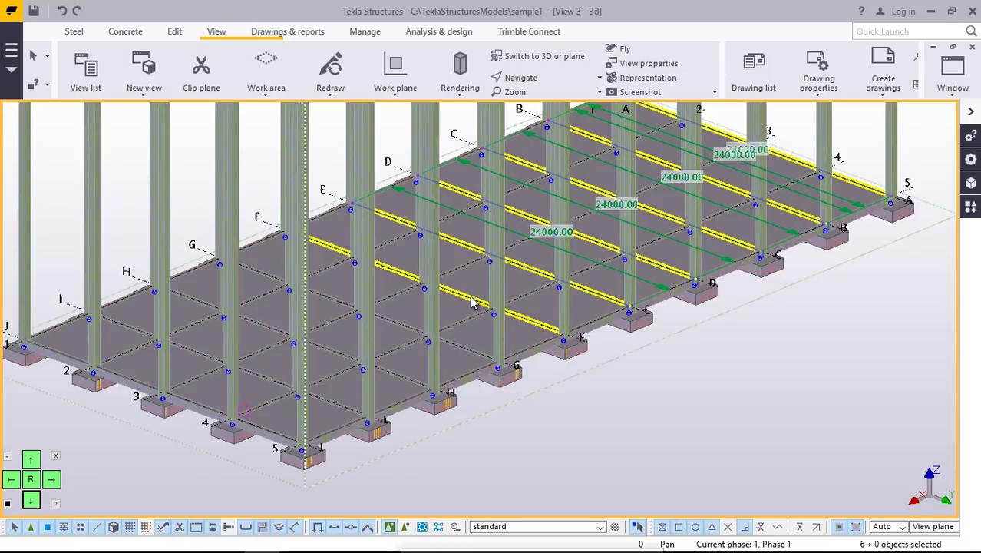
shift+click(473, 302)
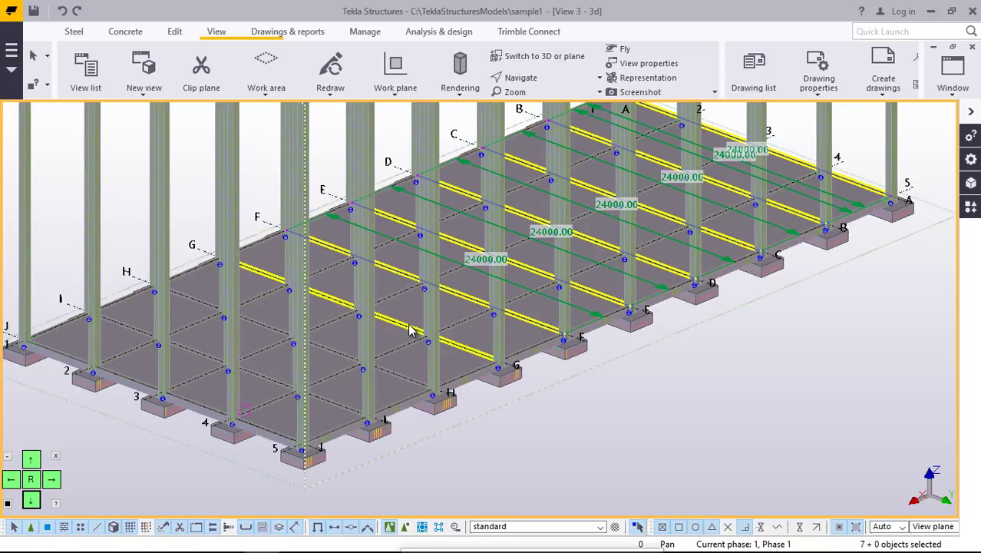
shift+click(408, 327)
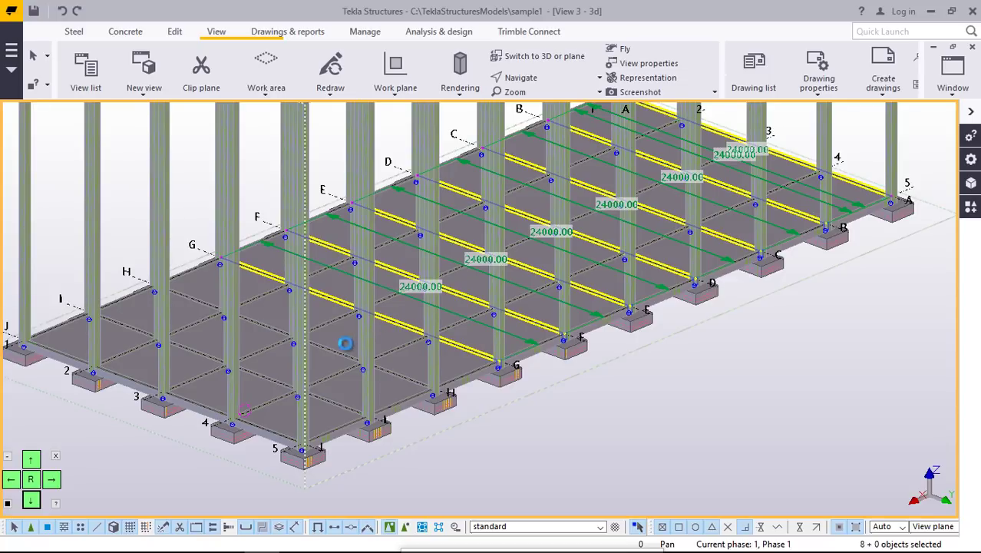
shift+click(335, 350)
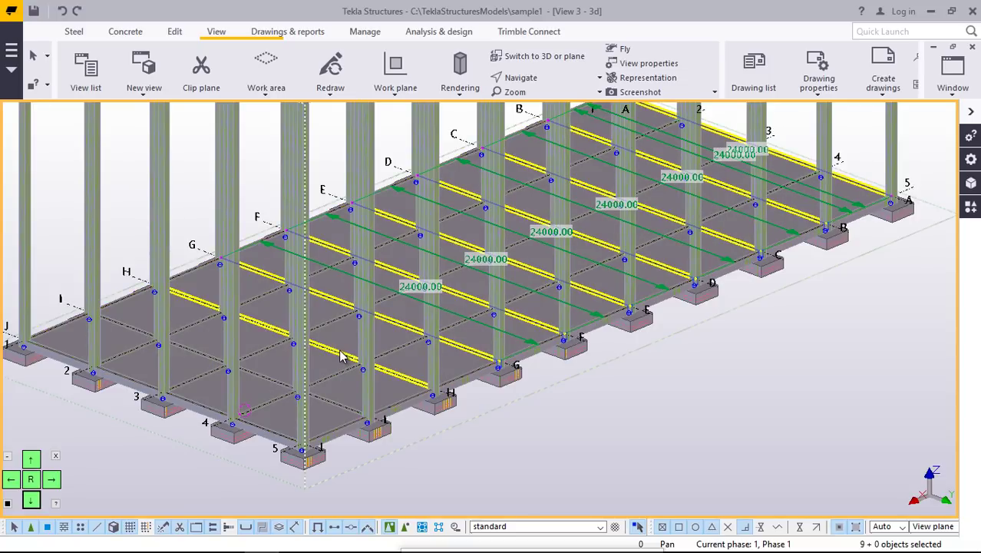
shift+click(341, 354)
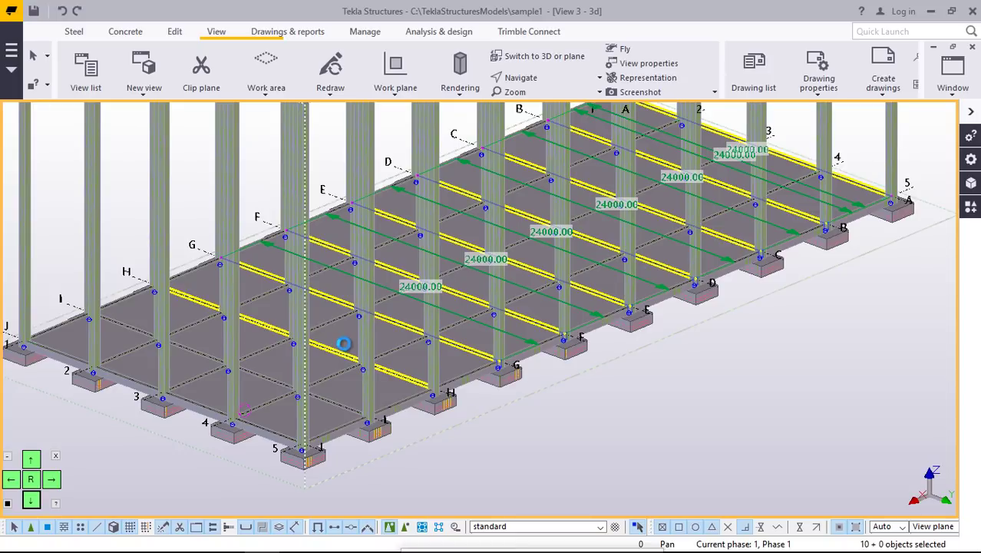
shift+click(272, 379)
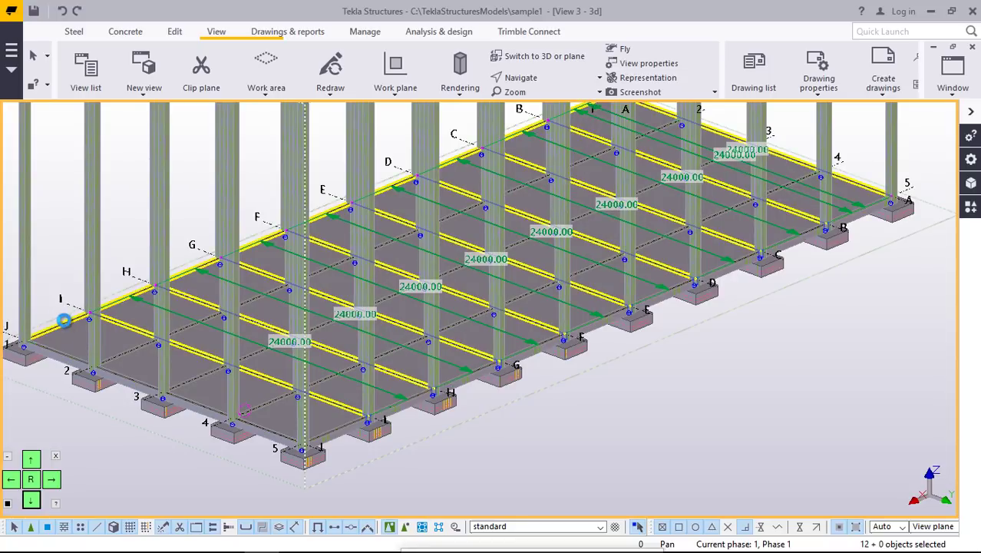
- Add the beams along grid line J and grid lines 1 to 5 to the selection, leaving the slab out
click(135, 355)
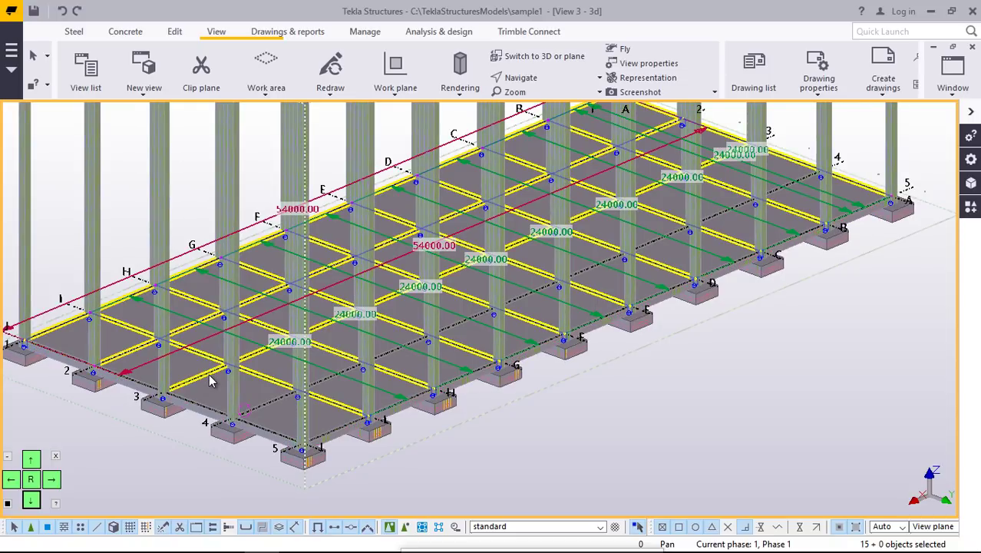
click(208, 374)
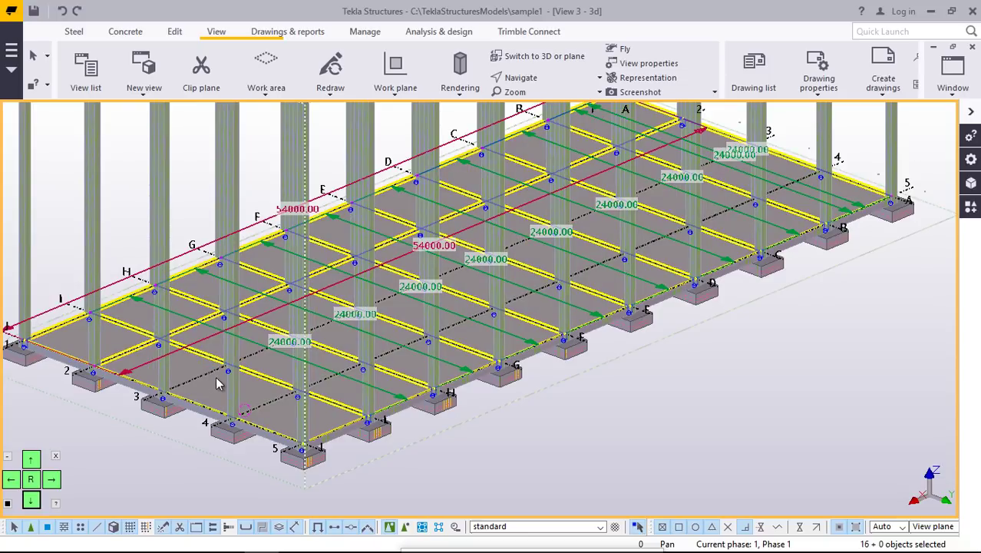
click(266, 399)
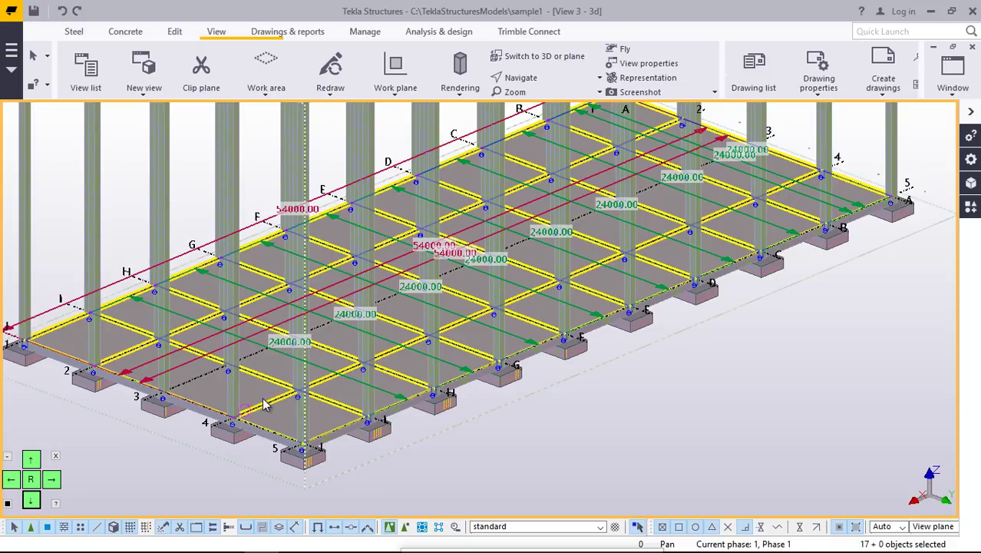
click(200, 374)
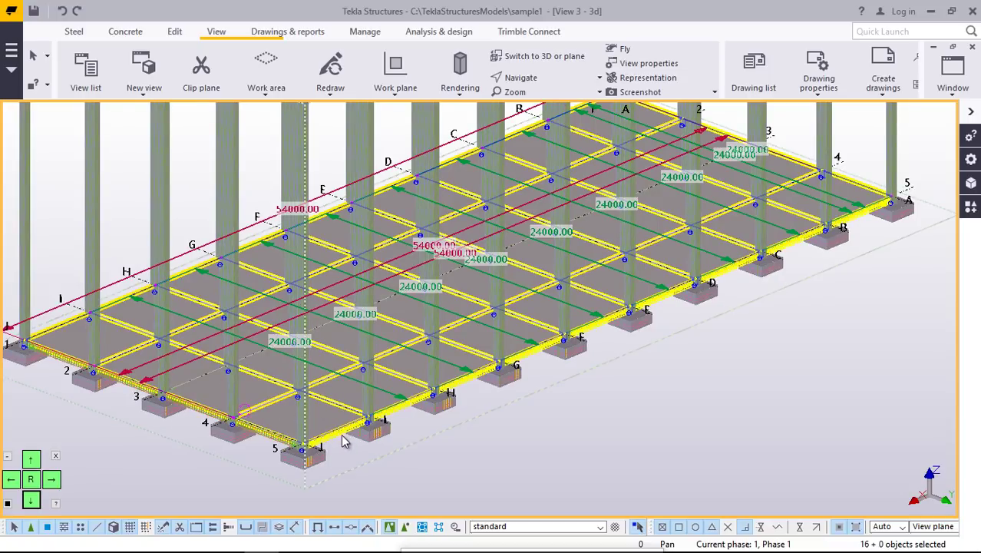
shift+click(264, 447)
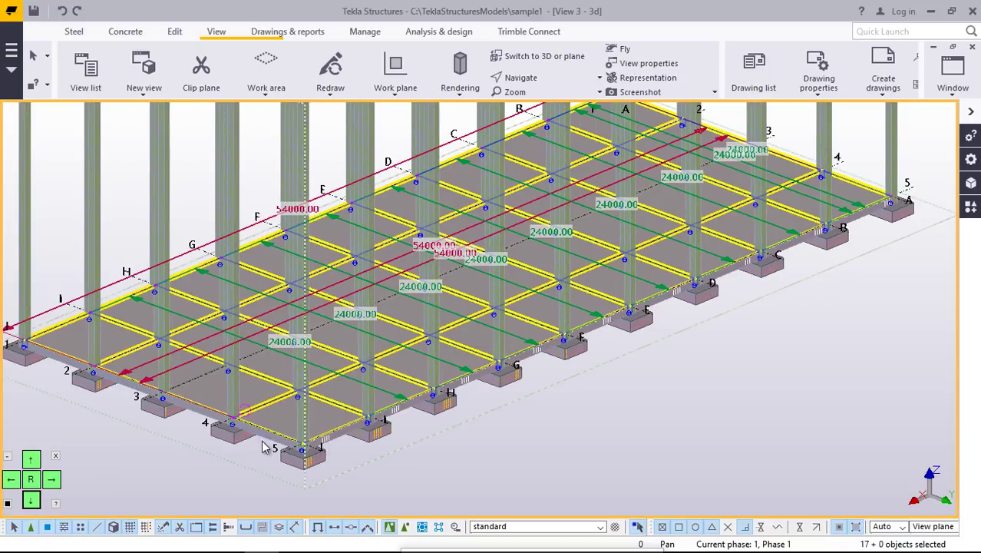
shift+click(344, 450)
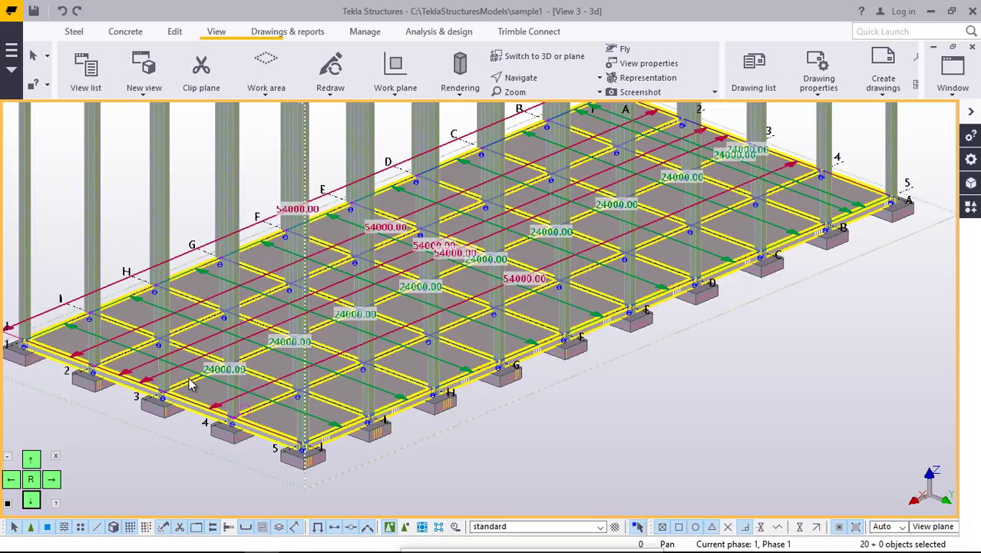
ctrl+click(669, 257)
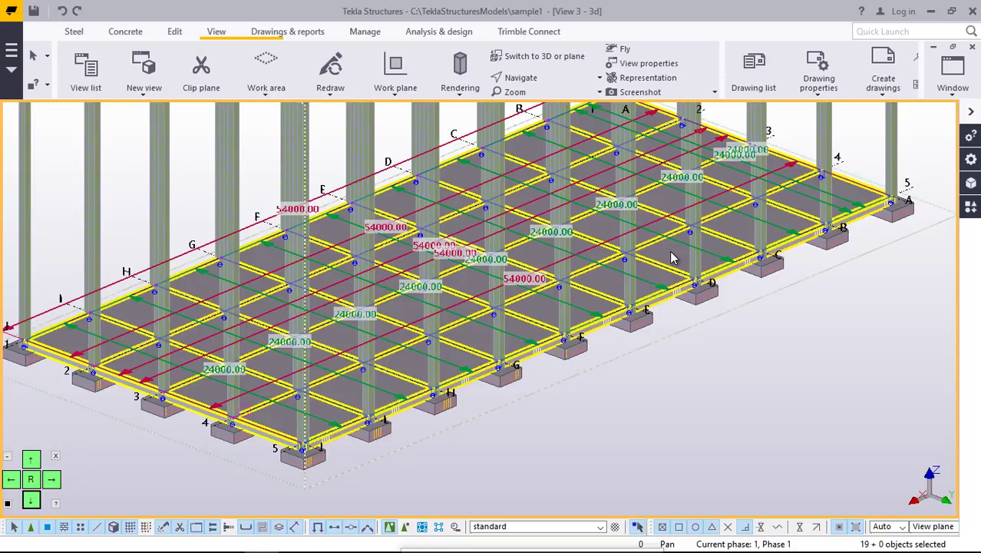
- Start a linear special copy of the selected beams
right_click(671, 255)
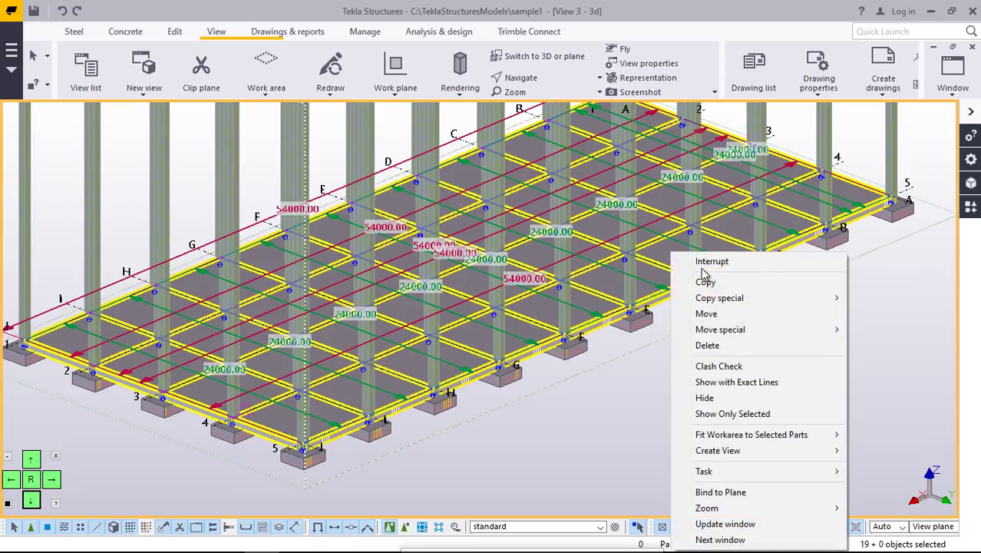
mouse_move(739, 301)
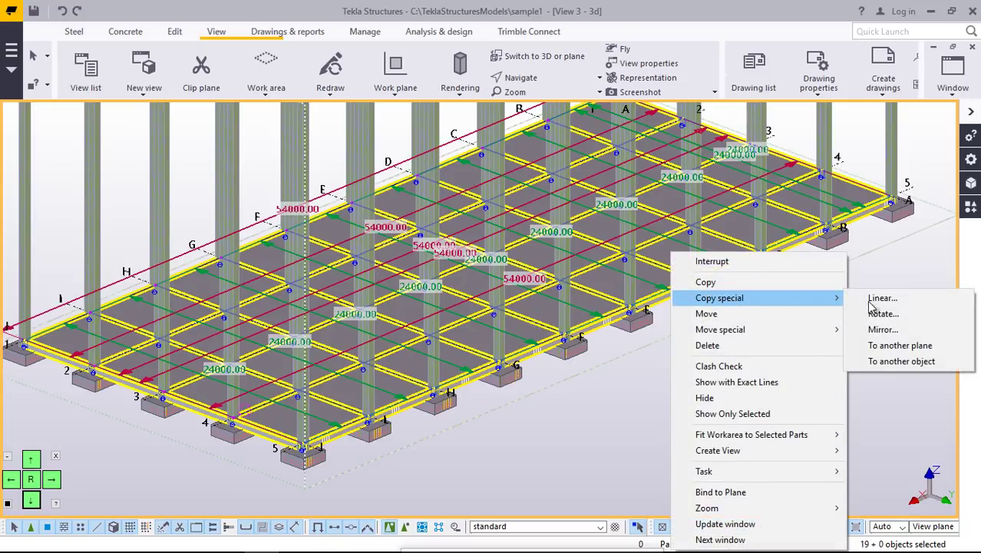
click(870, 301)
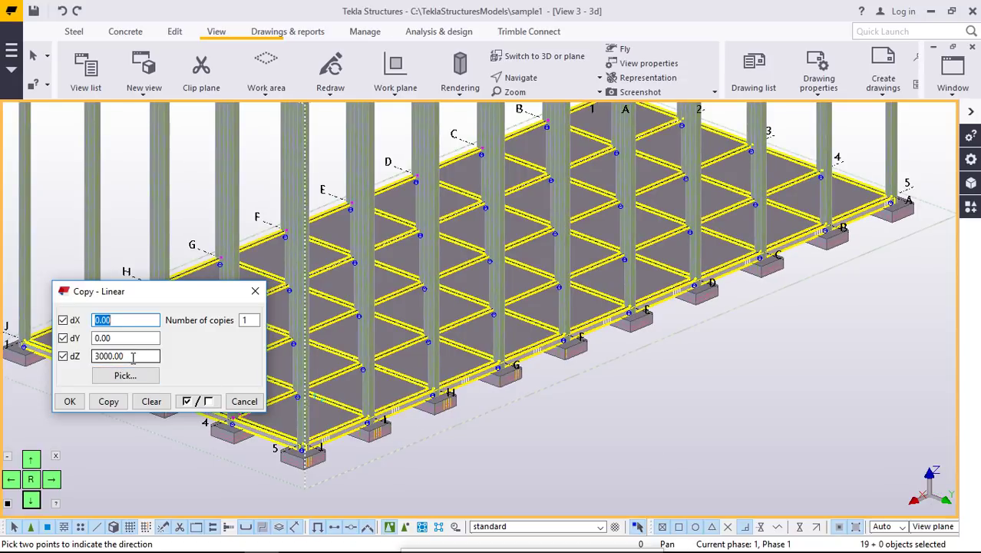
drag(133, 355, 89, 356)
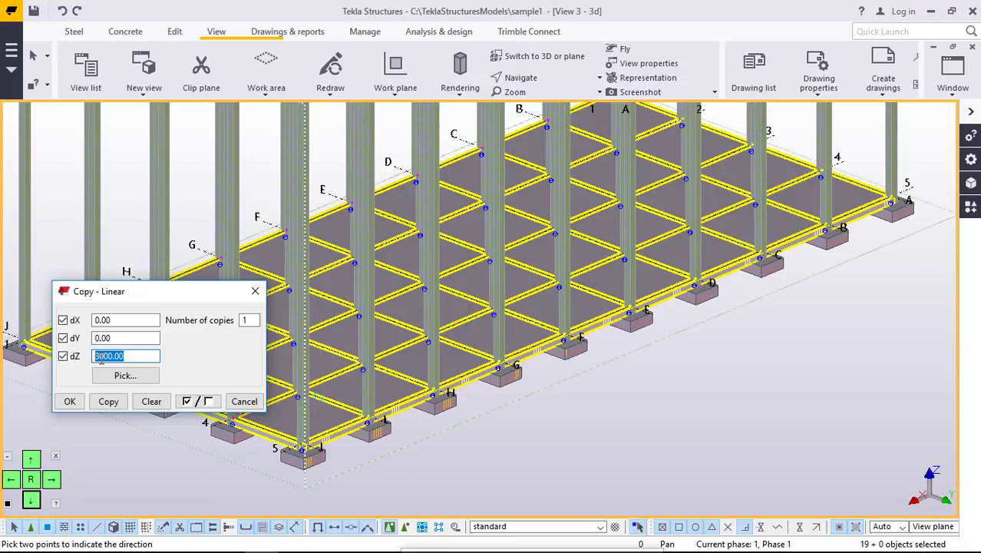
text(25000)
double_click(250, 320)
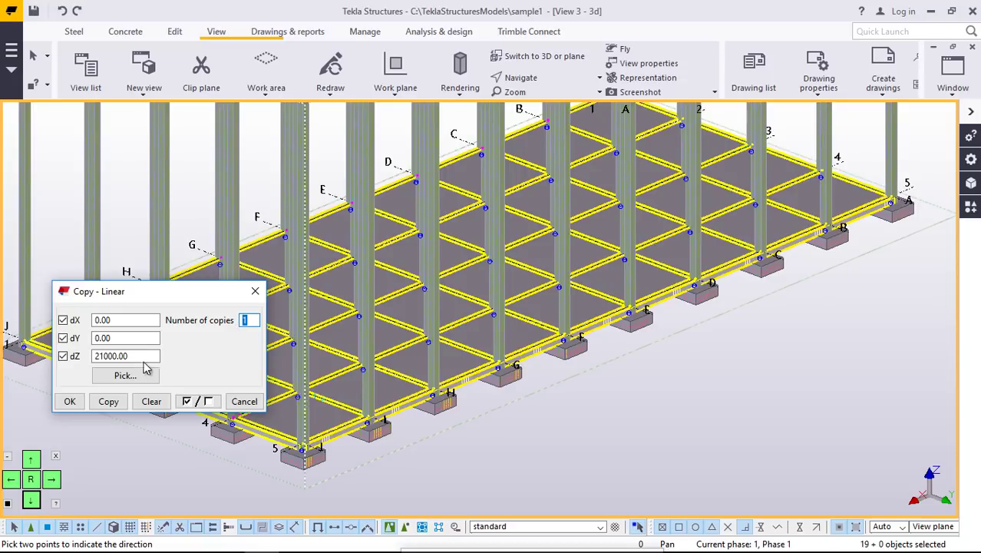
- Copy the selected beams upward with dZ 3000 and 7 copies, and close the linear copy settings
drag(144, 355, 86, 362)
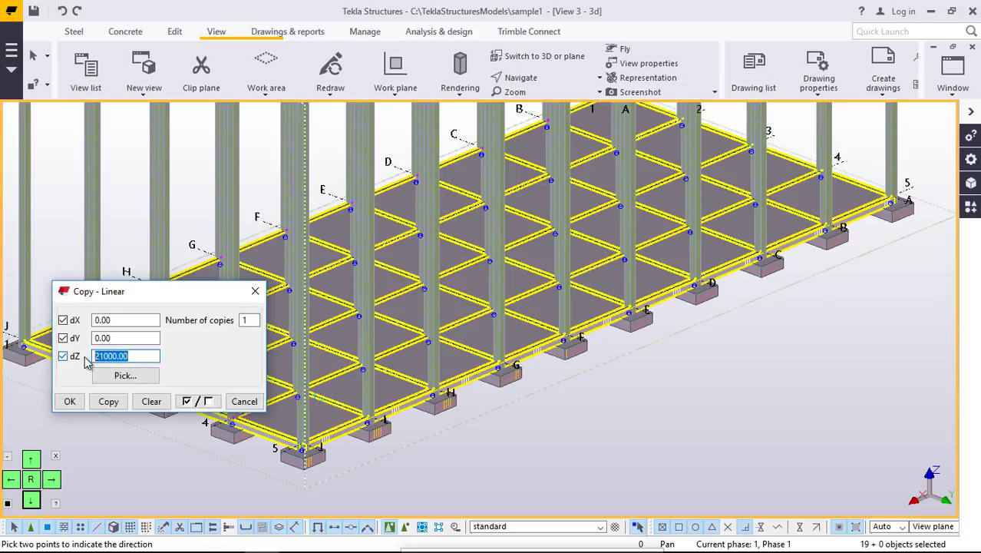
text(3000)
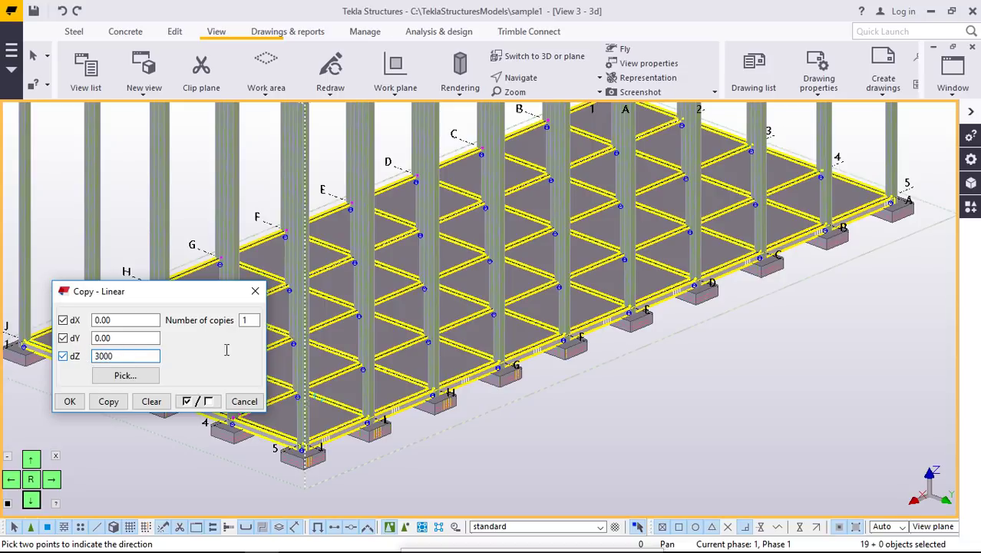
click(240, 320)
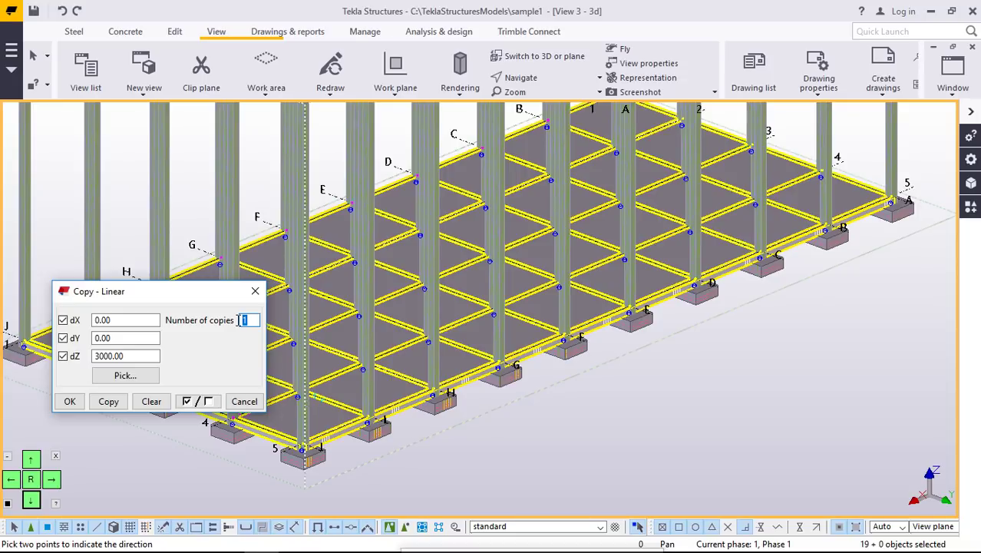
text(7)
click(110, 401)
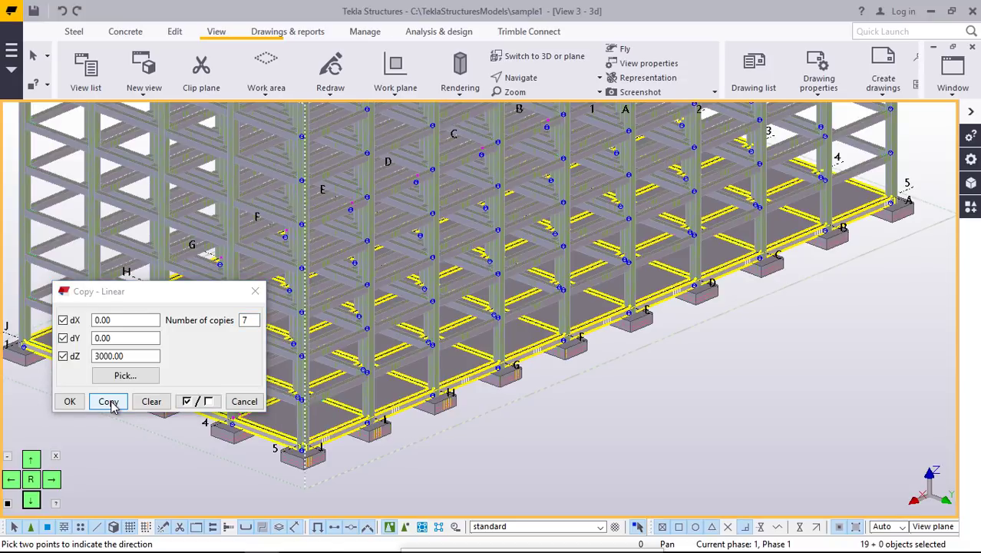
click(69, 401)
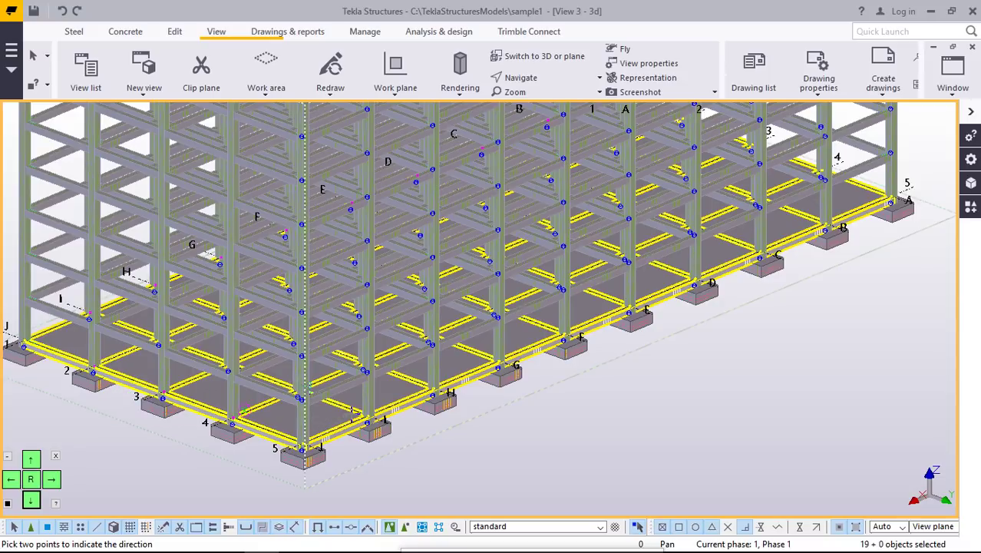
- Examine the copied beams where they meet the columns around the J-5 corner
scroll(370, 397, up, 1)
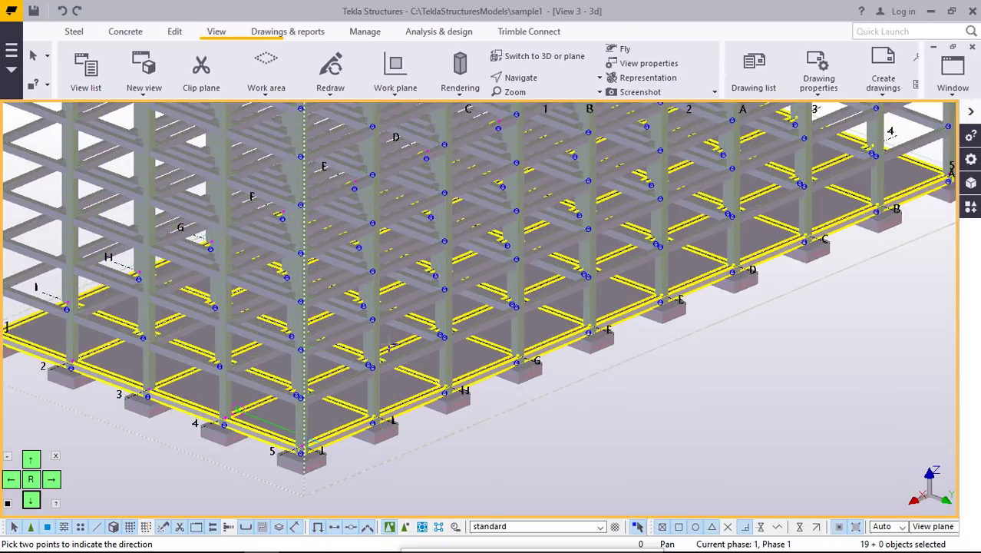
scroll(391, 345, up, 6)
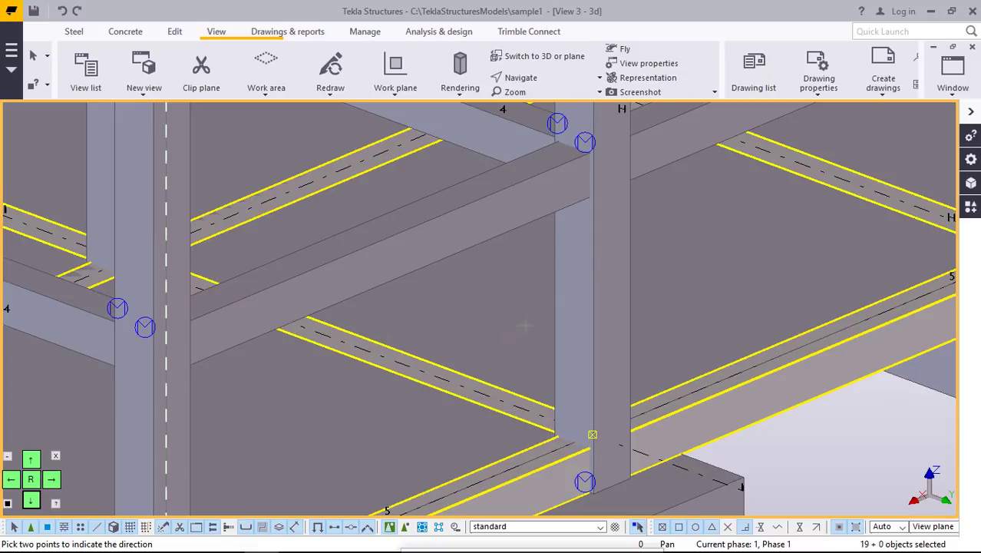
scroll(525, 325, down, 3)
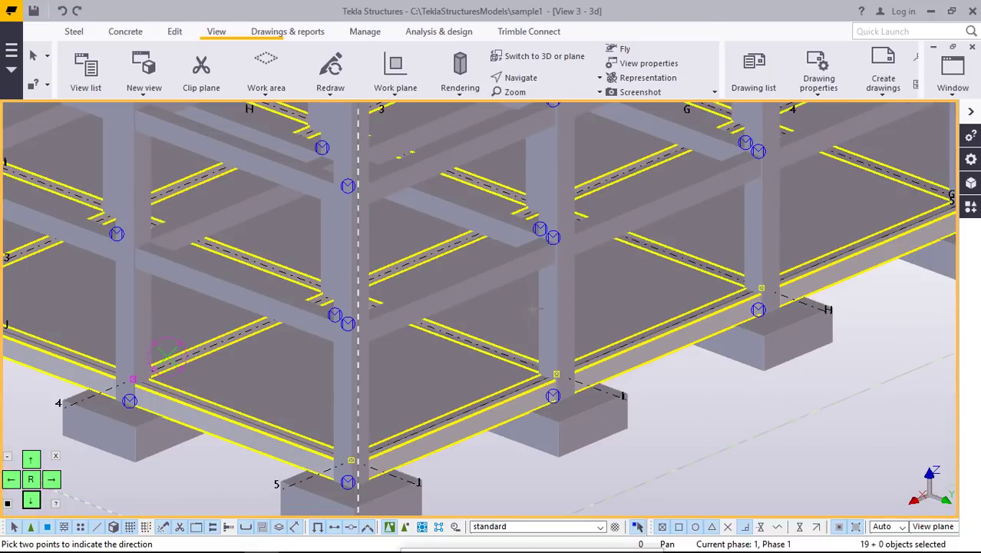
scroll(533, 309, down, 3)
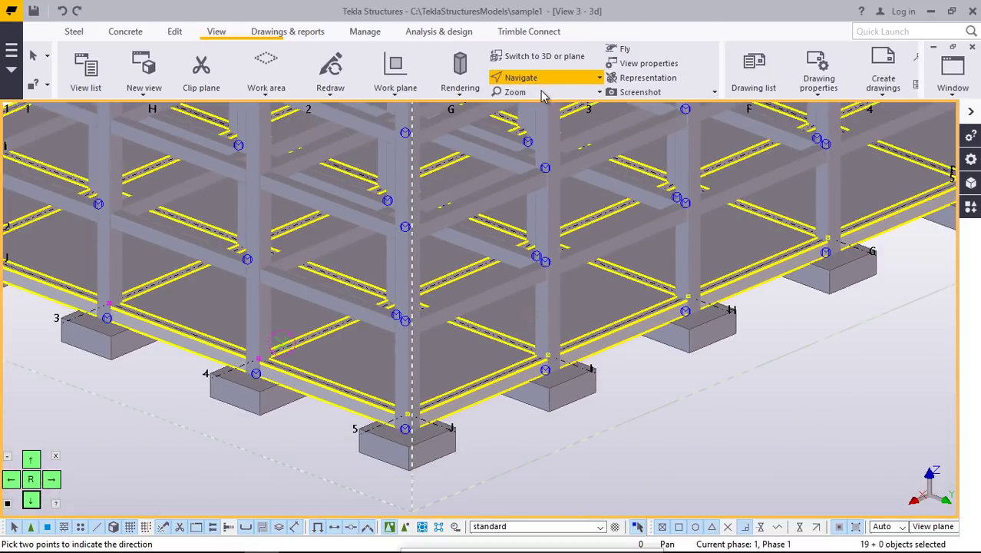
- Exit the running copy command and add the Slab bars (18) reinforcement component to the ground slab over grid A–J/1–5
click(542, 89)
click(516, 98)
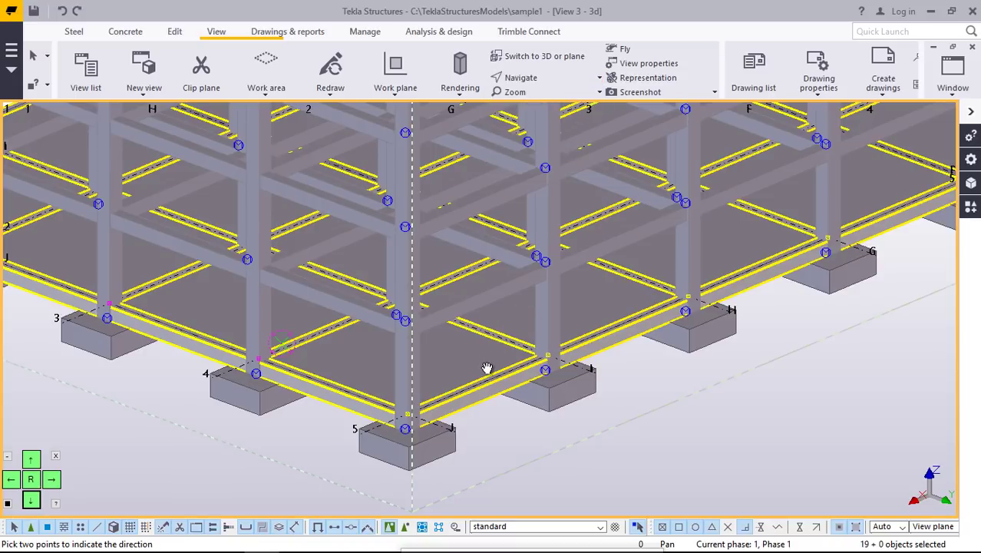
drag(463, 421, 521, 412)
right_click(768, 365)
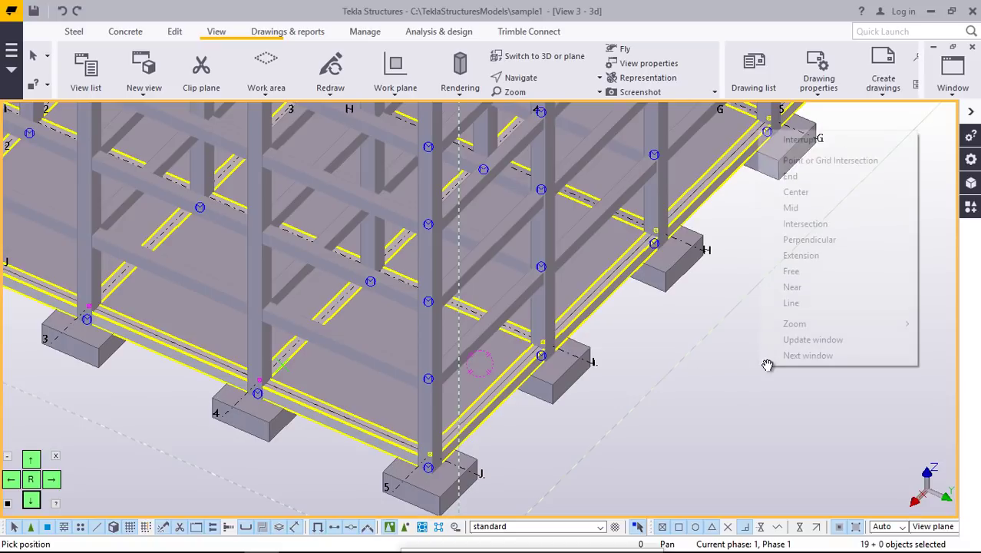
click(816, 141)
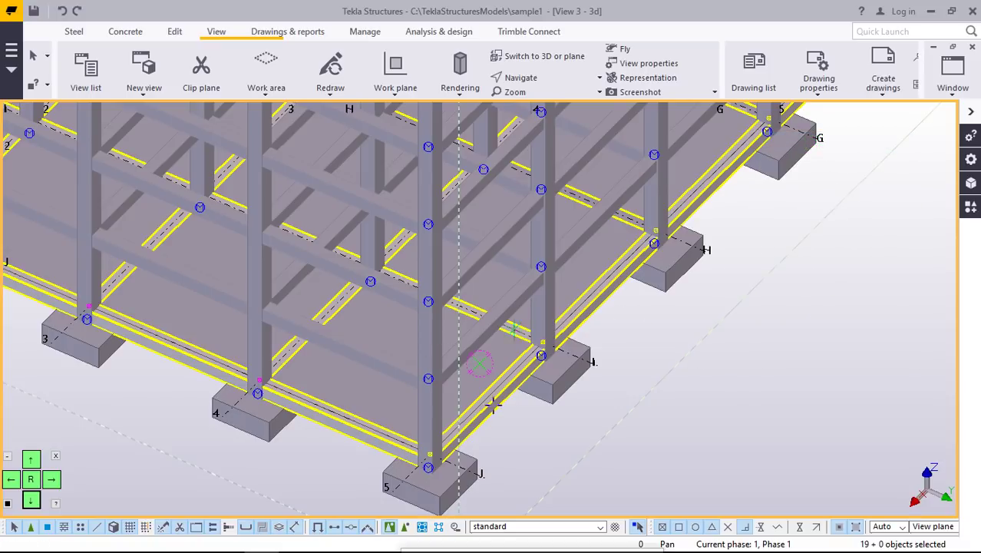
right_click(877, 325)
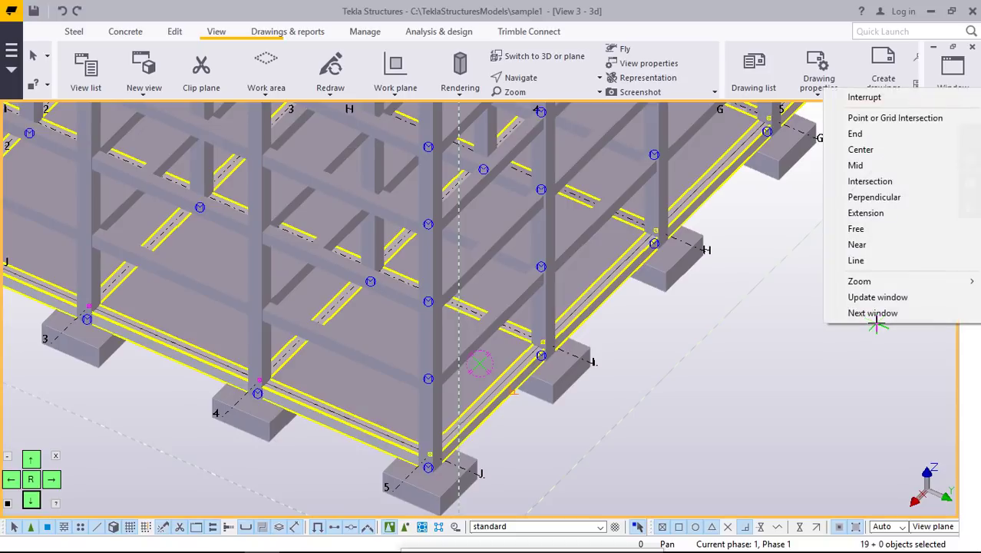
click(861, 97)
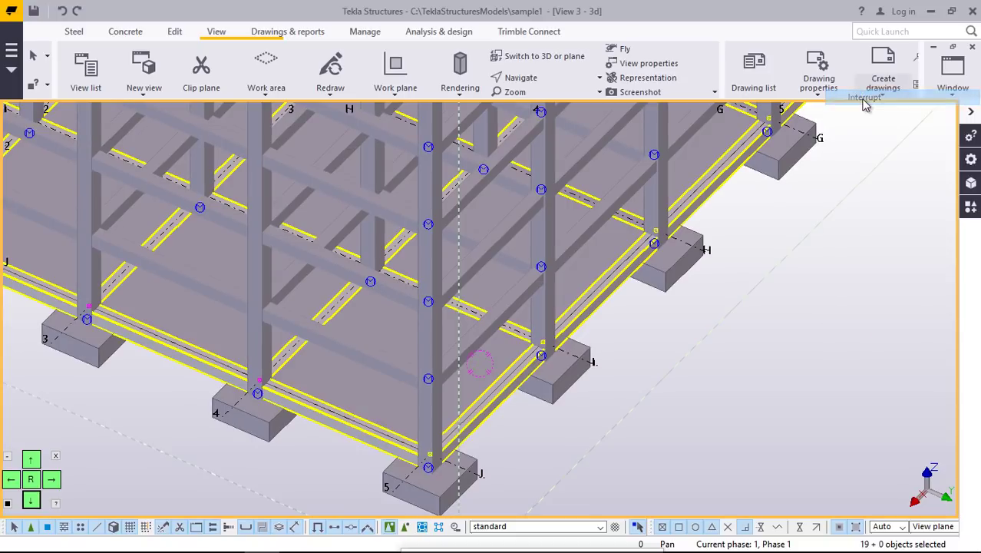
click(971, 209)
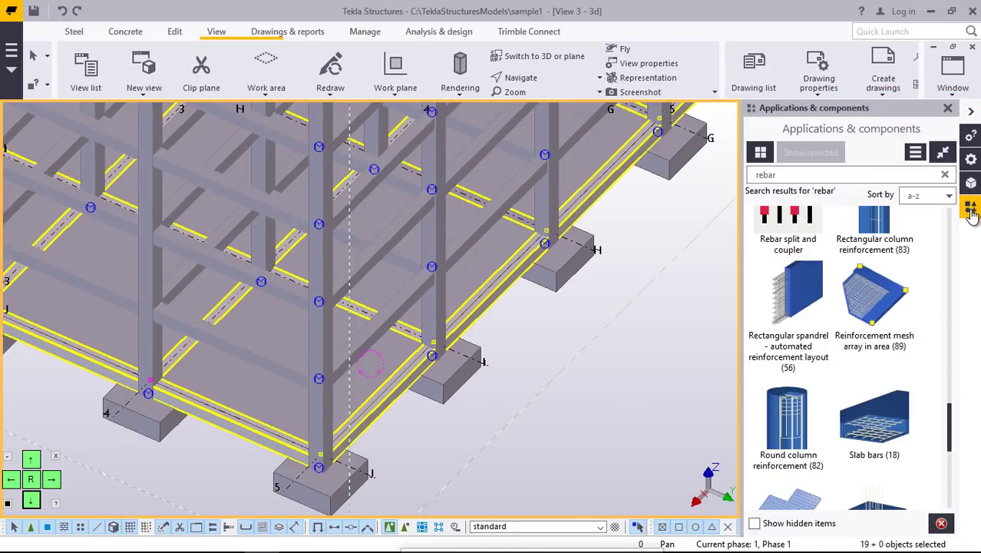
click(887, 435)
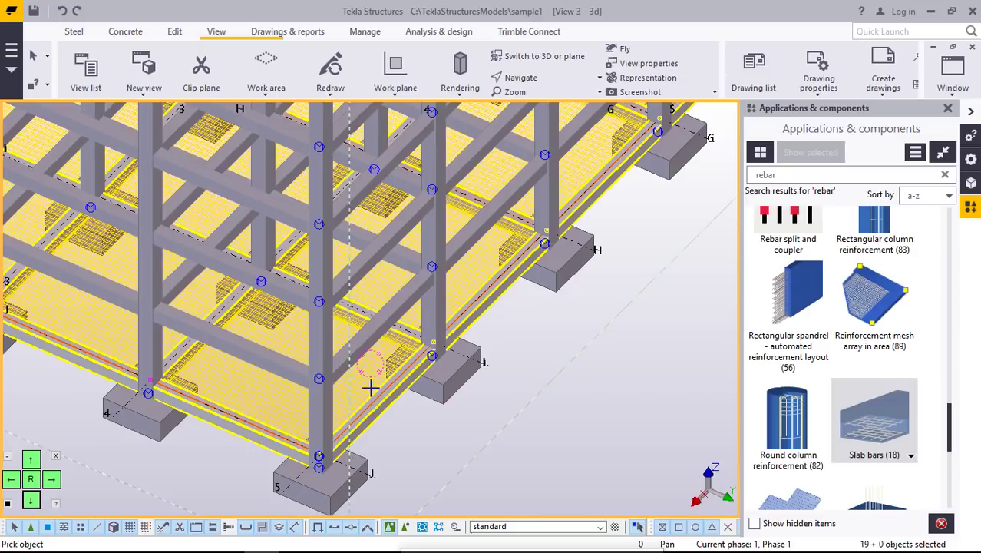
right_click(623, 369)
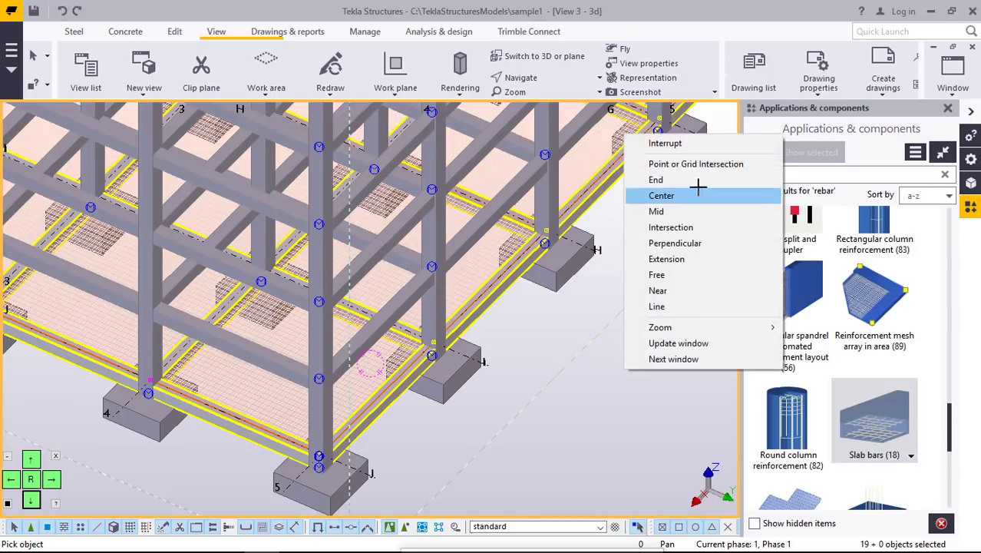
click(665, 144)
- Render the parts transparent so the slab reinforcement can be seen inside the corner bay along grid line J between 4 and 5
scroll(216, 399, up, 5)
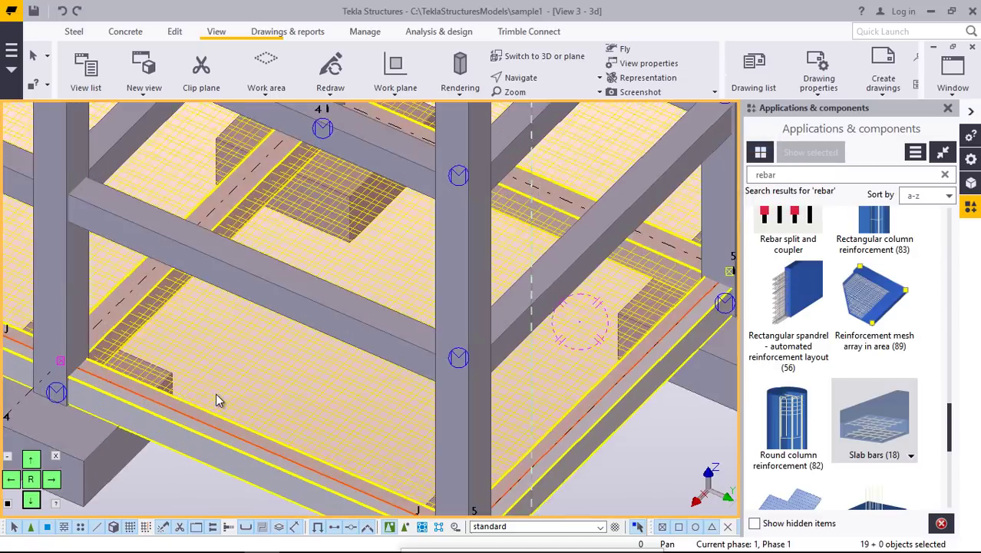
scroll(224, 395, up, 3)
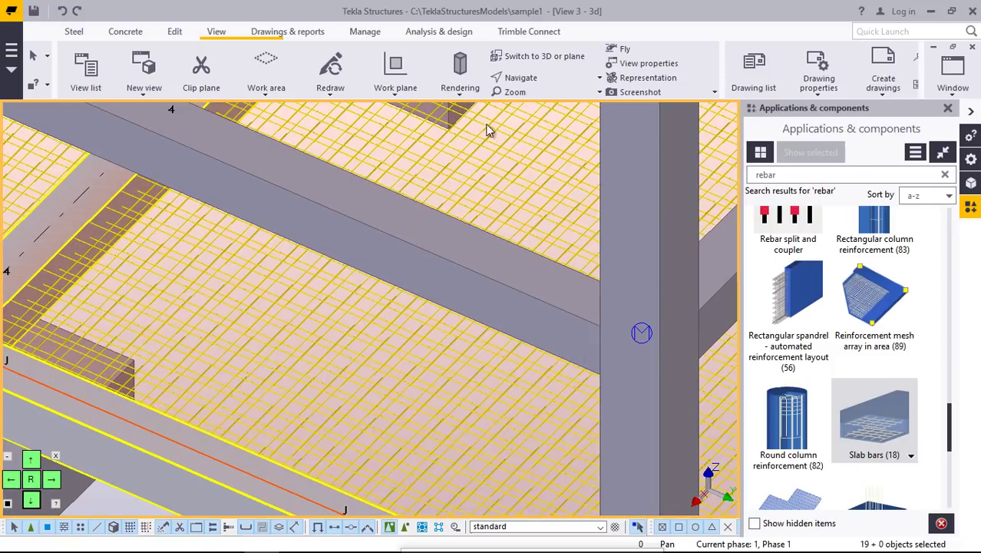
click(527, 80)
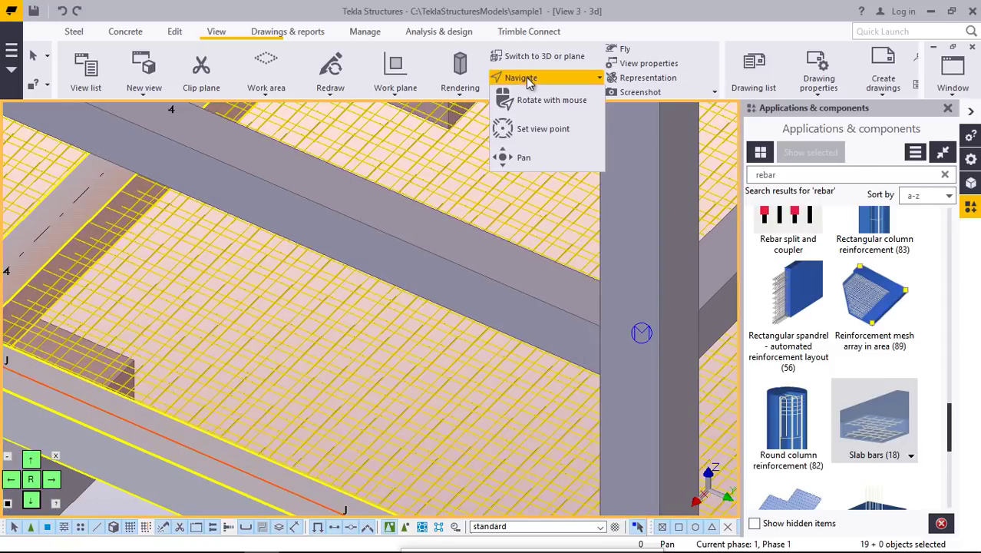
click(949, 109)
click(949, 109)
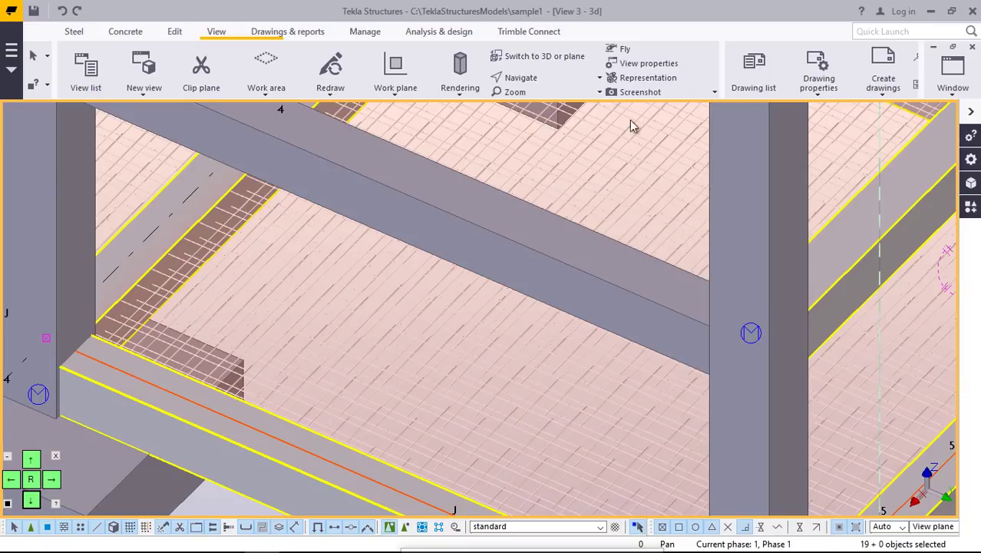
click(552, 77)
click(558, 103)
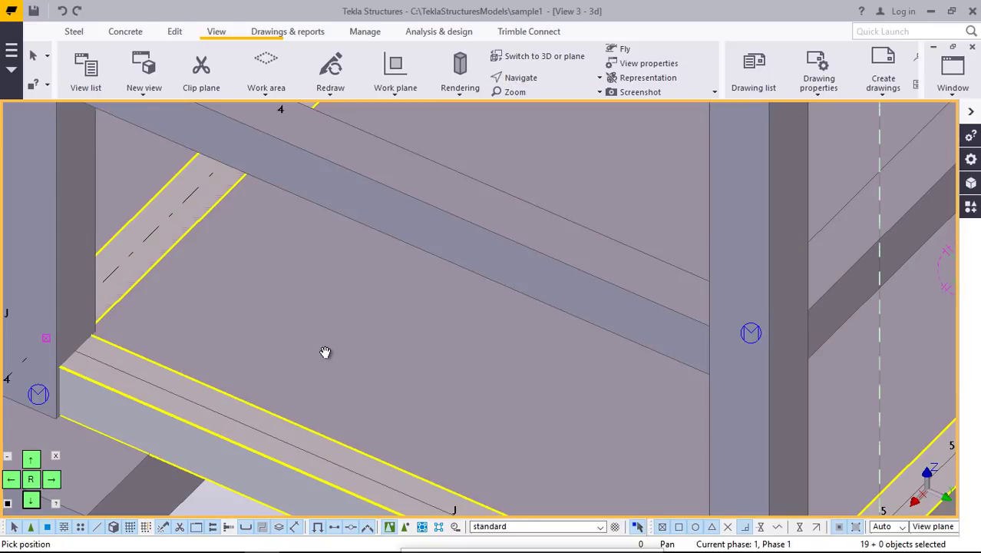
click(321, 350)
drag(325, 329, 322, 313)
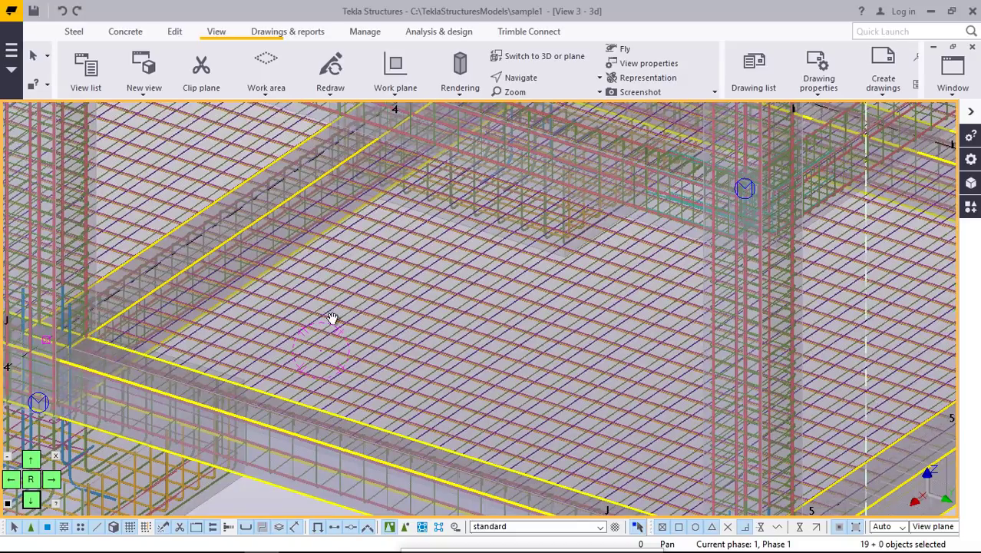
- Examine the slab's top and bottom bar layers around the J-5 corner bay from several angles and close up
click(533, 80)
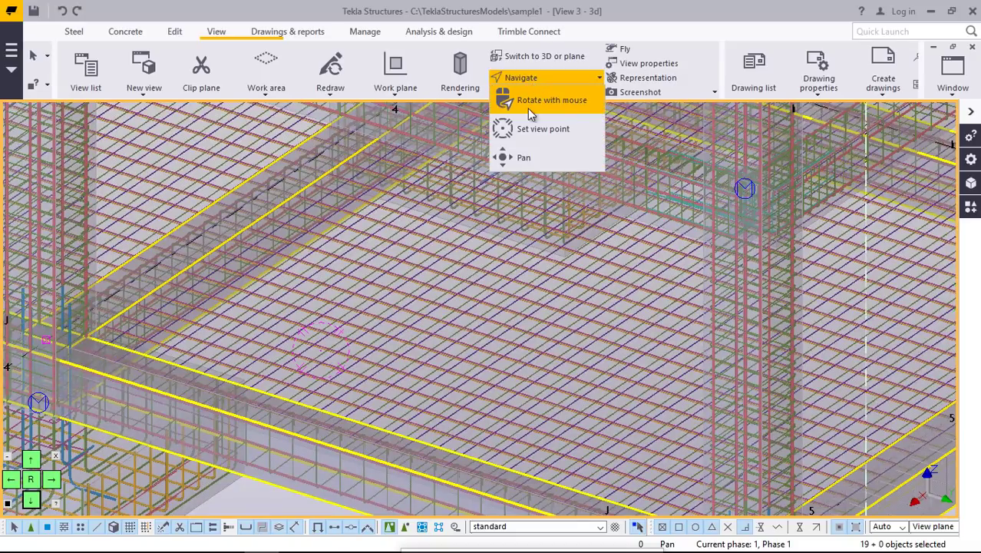
click(527, 109)
drag(427, 330, 245, 280)
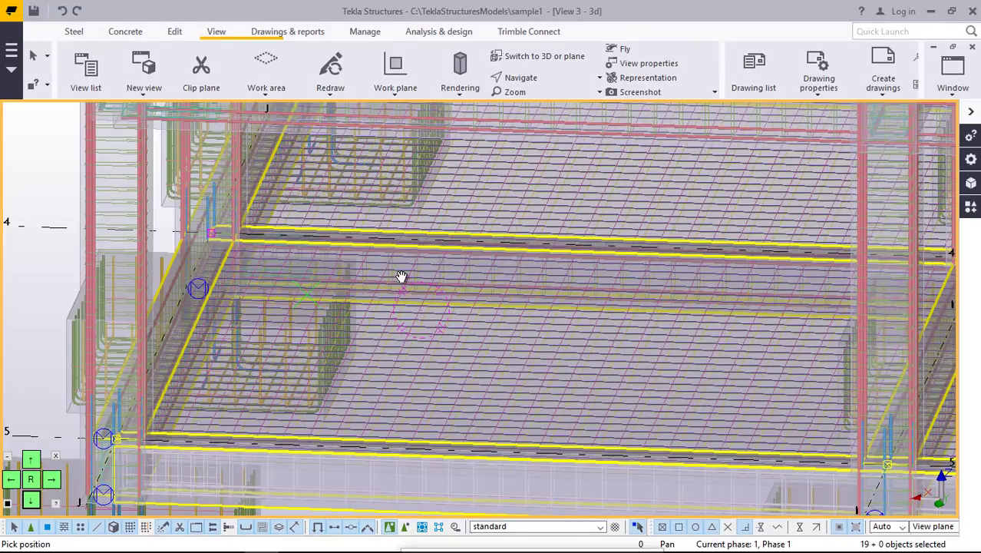
scroll(400, 276, down, 4)
scroll(376, 316, up, 3)
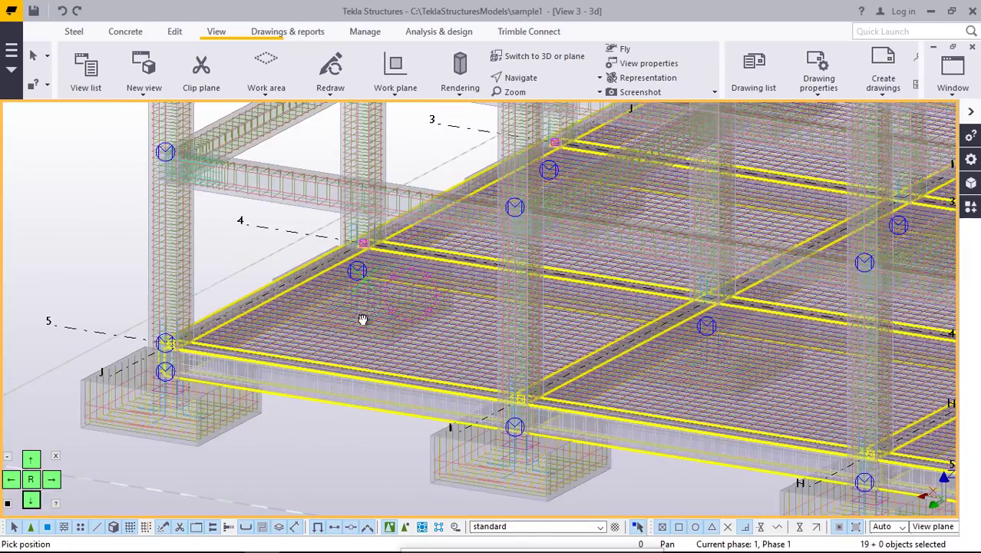
scroll(357, 324, up, 5)
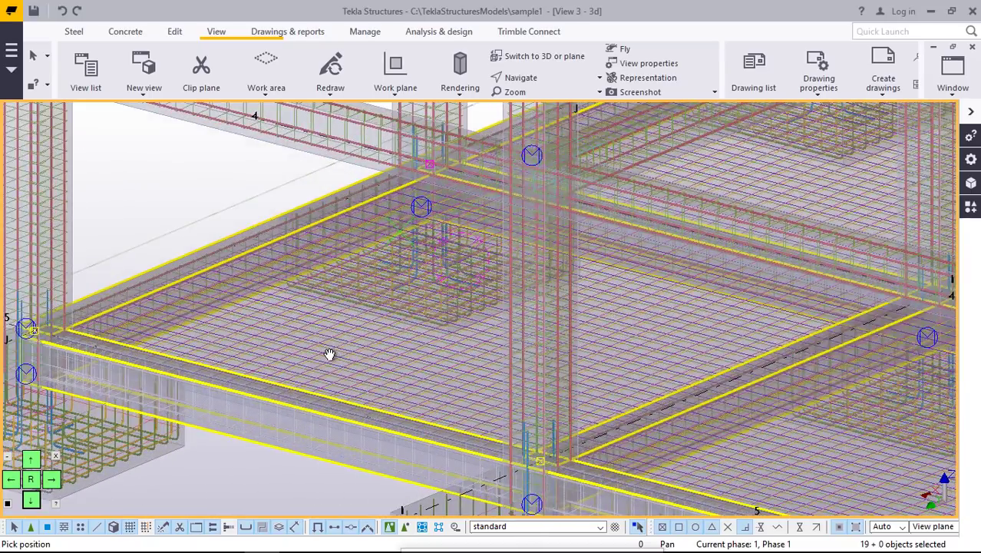
scroll(330, 355, up, 2)
scroll(342, 356, up, 4)
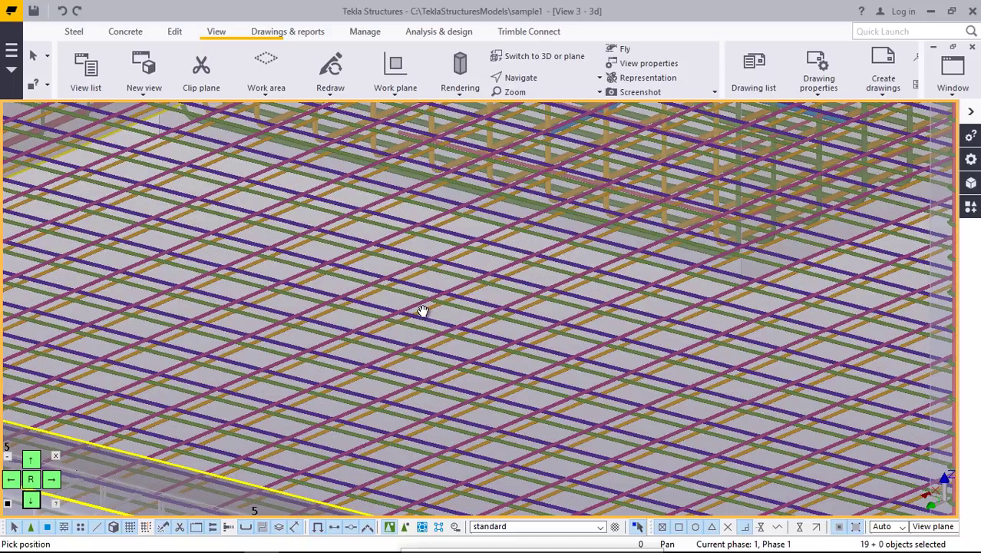
scroll(423, 311, down, 5)
scroll(423, 309, up, 2)
scroll(480, 311, up, 3)
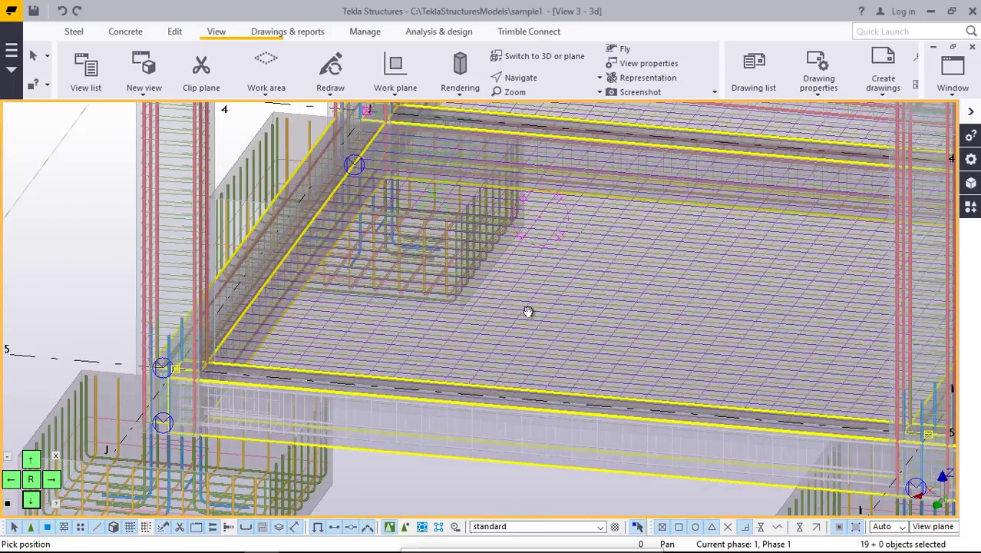
scroll(561, 310, up, 3)
scroll(614, 313, down, 2)
scroll(637, 324, up, 2)
scroll(654, 343, up, 2)
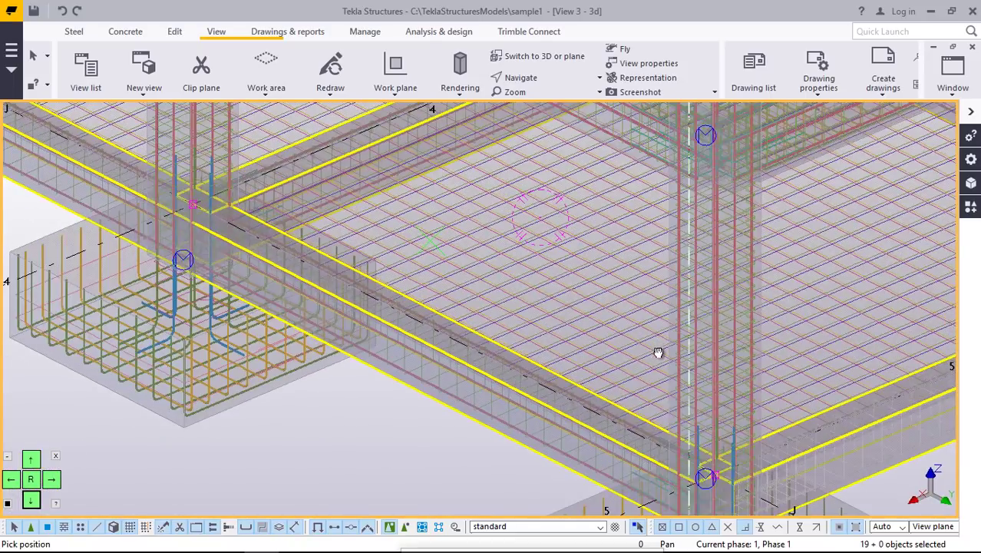
scroll(656, 353, down, 2)
scroll(492, 265, up, 4)
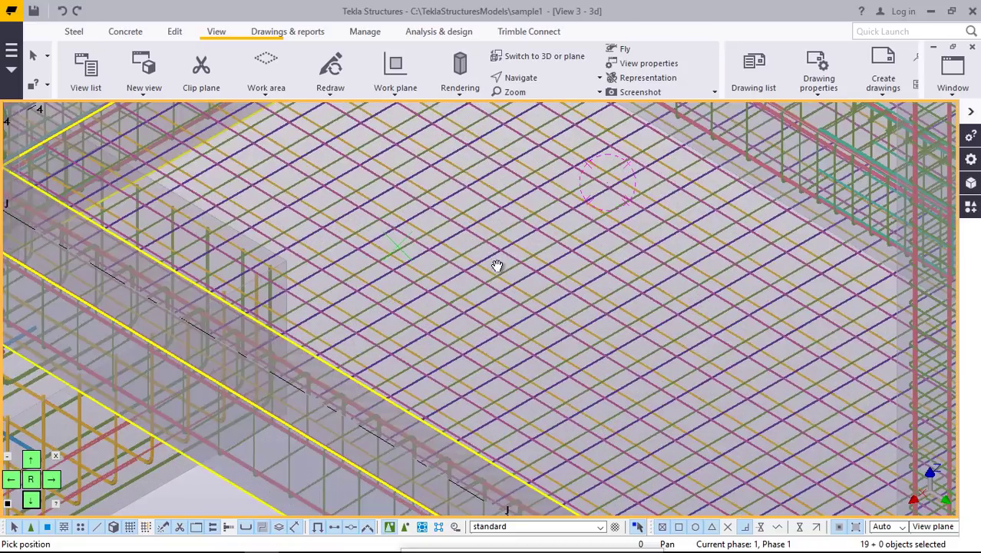
ctrl+middle_drag(503, 259, 514, 232)
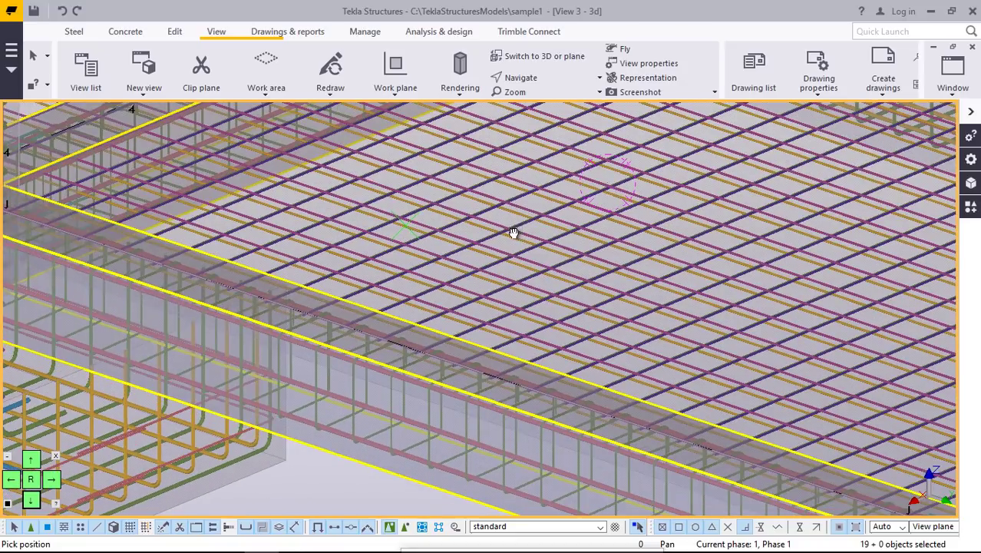
- Open the properties of the slab's Slab bars (18) component and review its cover, bottom bar and top bar settings
right_click(466, 176)
click(492, 188)
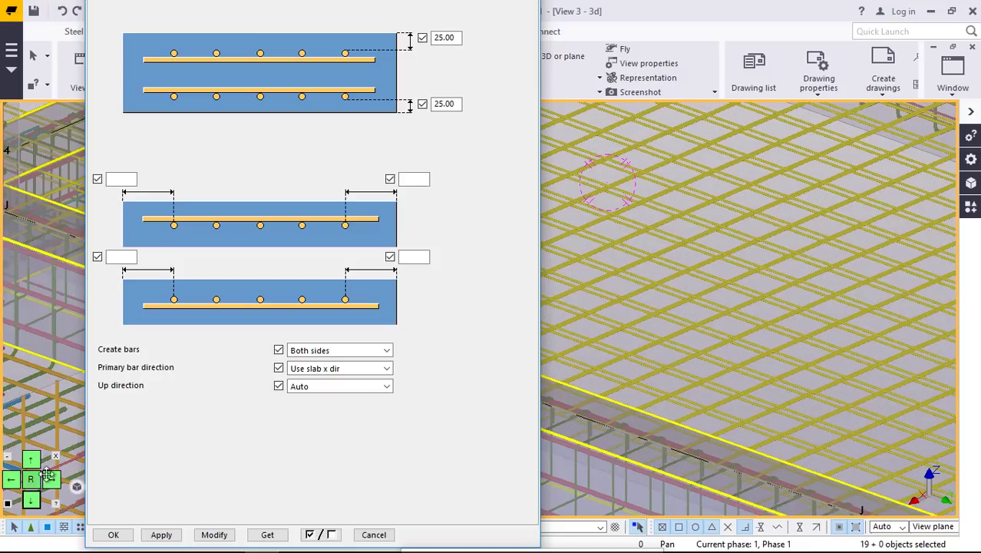
click(32, 459)
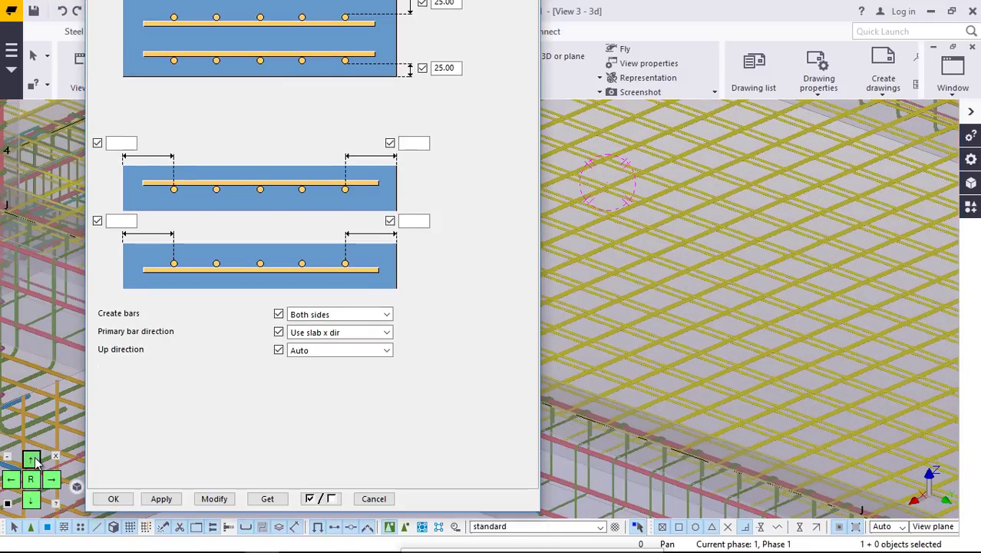
click(31, 500)
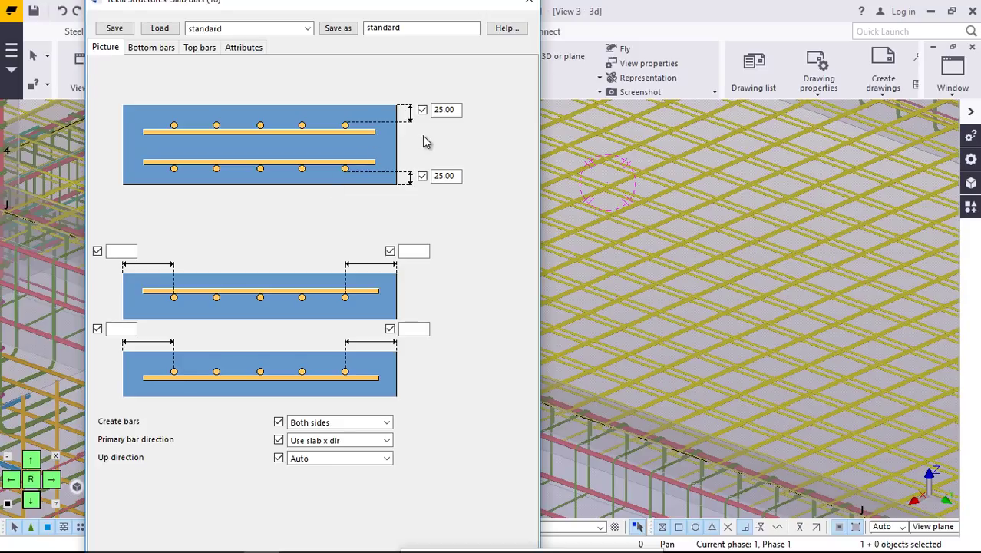
click(164, 50)
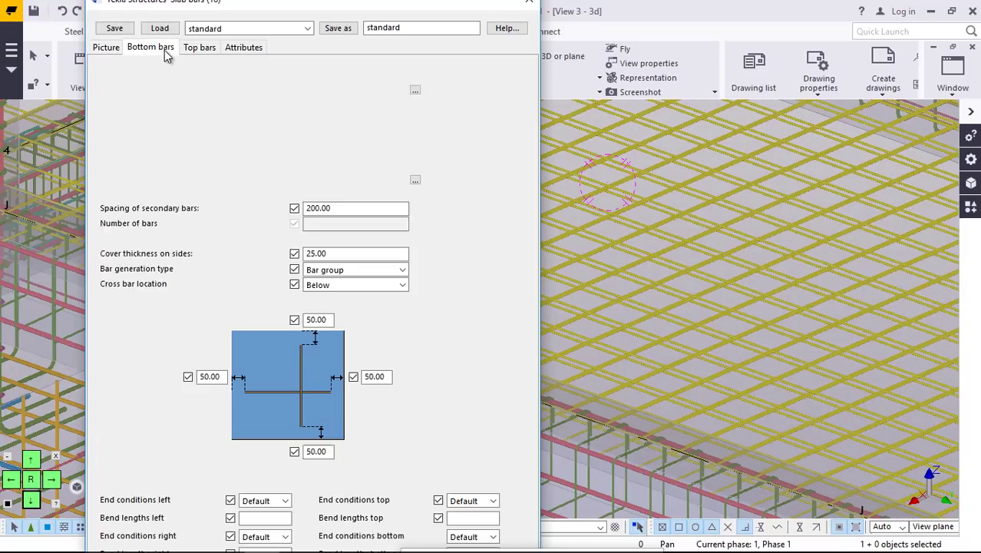
click(202, 54)
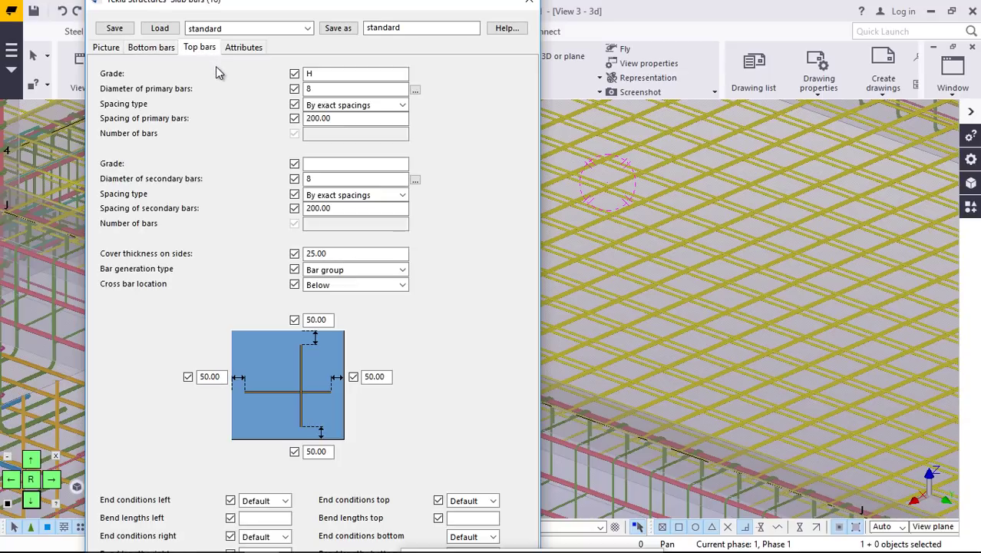
click(163, 49)
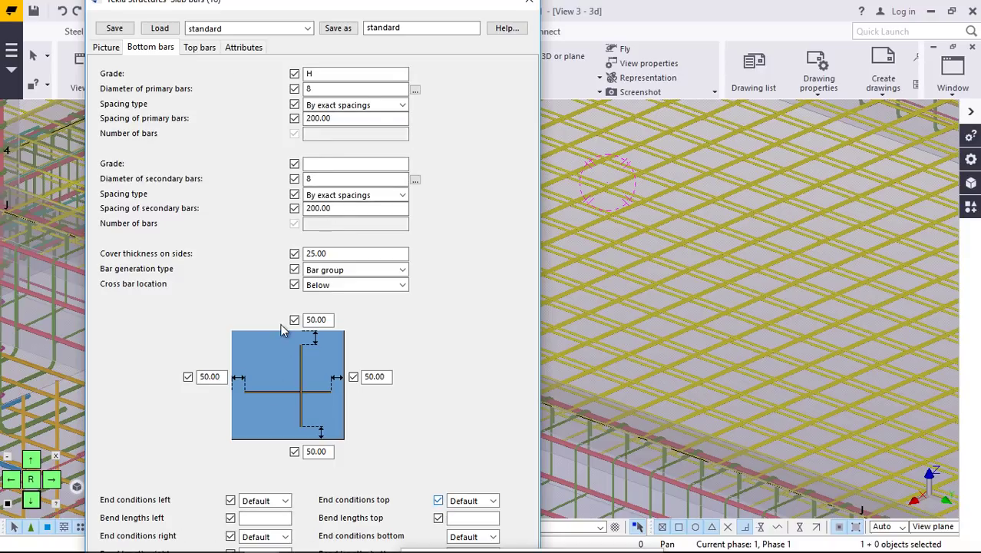
click(106, 47)
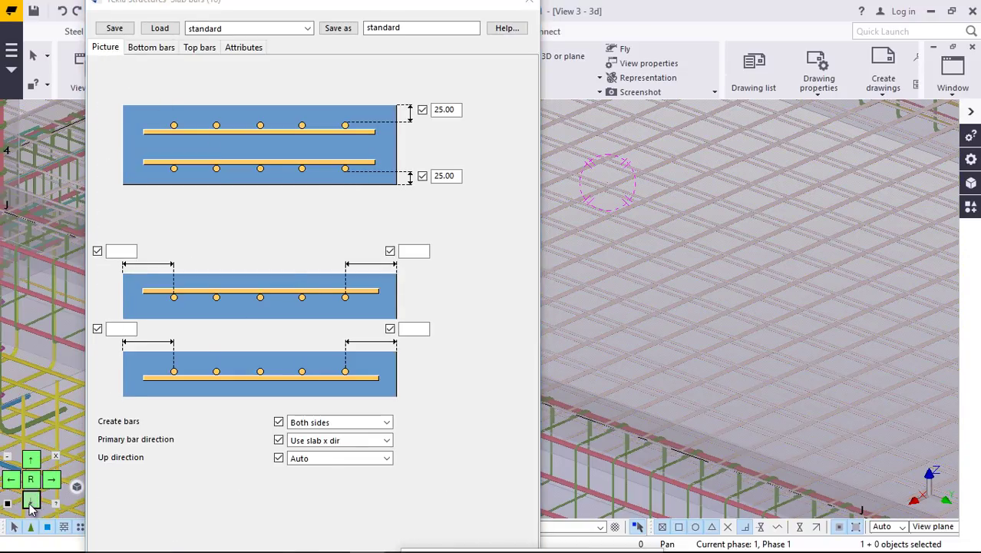
- Apply the Slab bars (18) settings with bars on both sides and close the properties
click(35, 503)
click(31, 459)
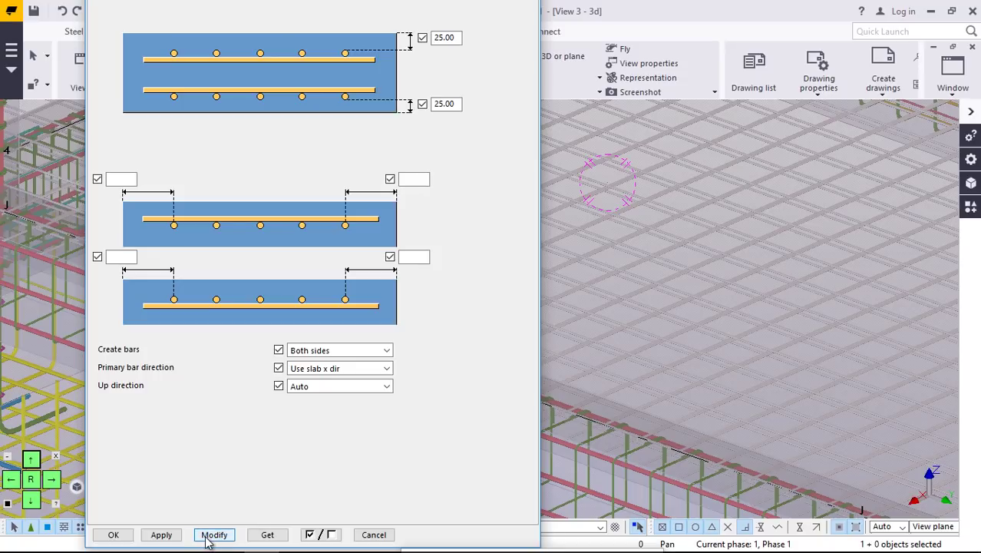
click(162, 534)
click(115, 535)
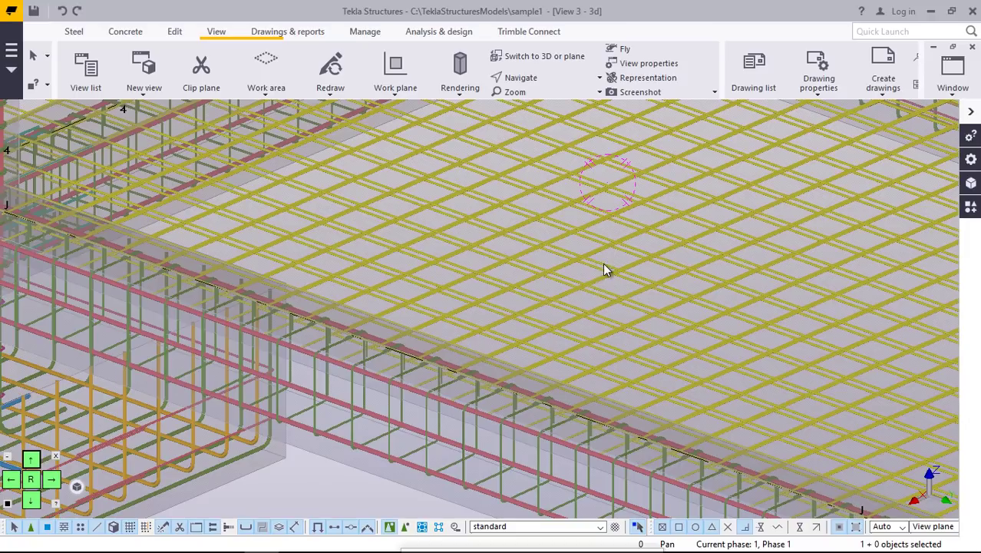
scroll(443, 340, down, 6)
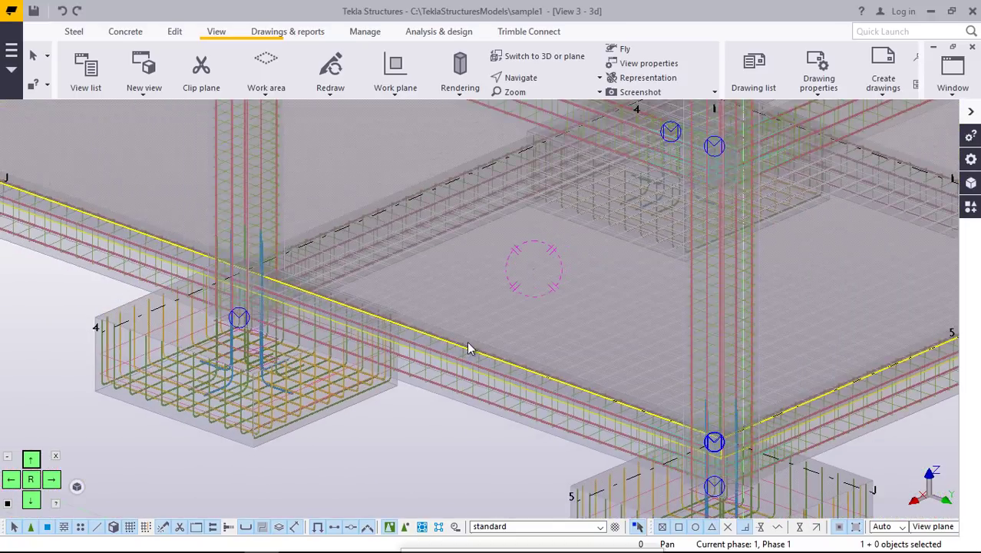
scroll(556, 306, up, 1)
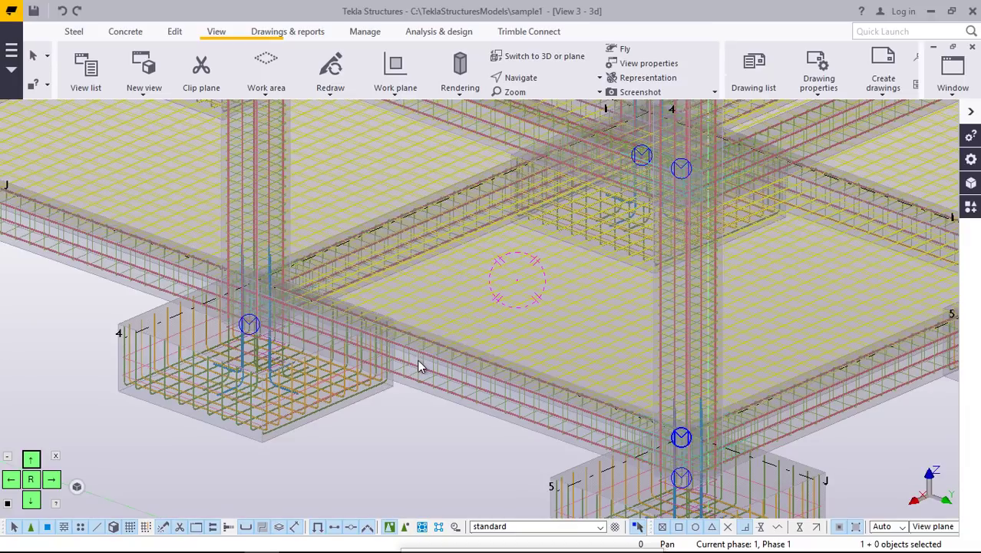
scroll(420, 367, down, 5)
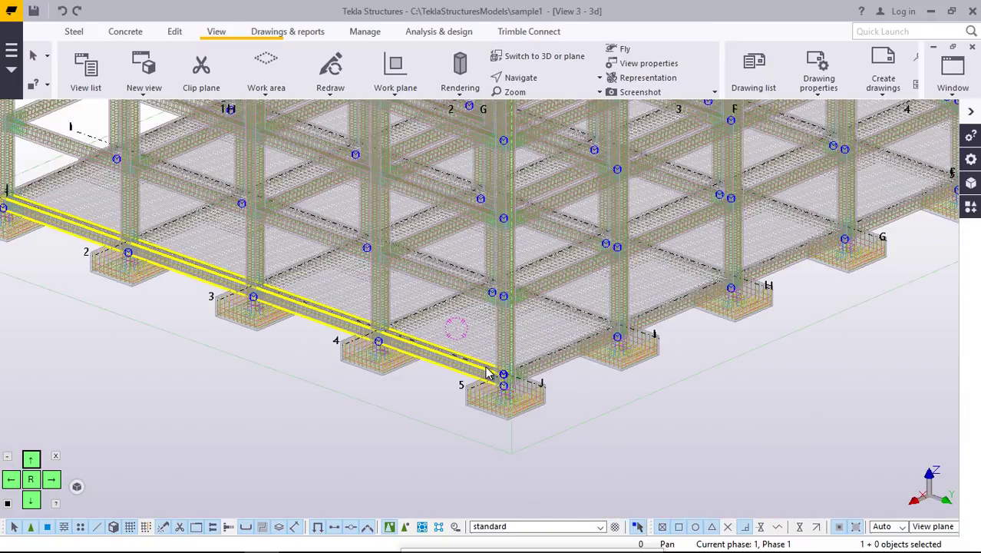
- Render the parts solid and copy the ground-level slab linearly with dX 0, dY 0, dZ 3000 and 7 copies
key(ctrl+4)
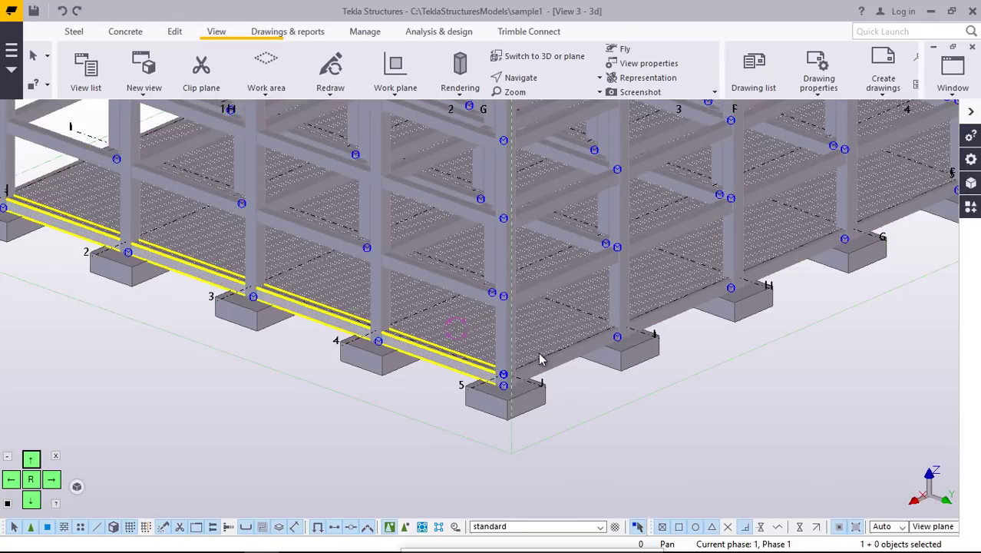
scroll(544, 324, up, 5)
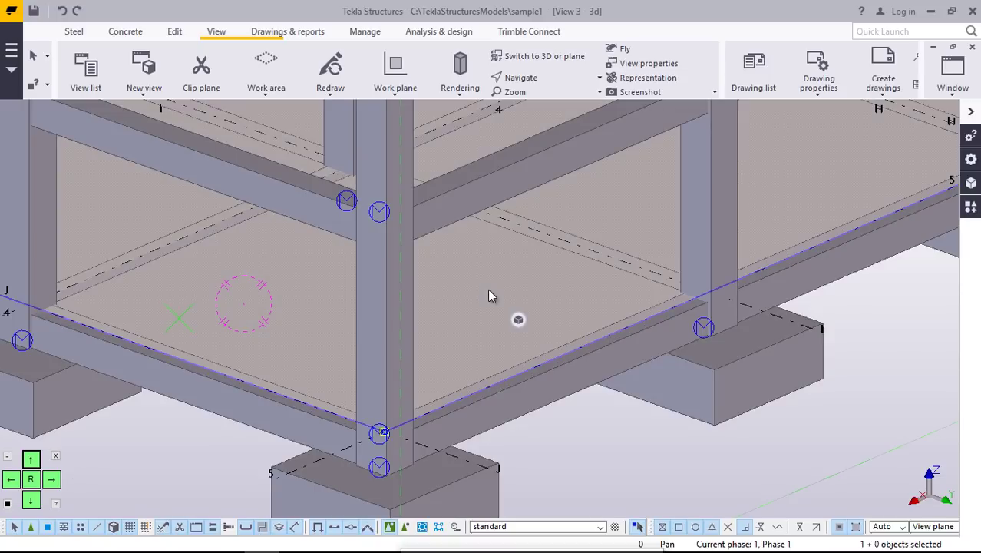
right_click(489, 291)
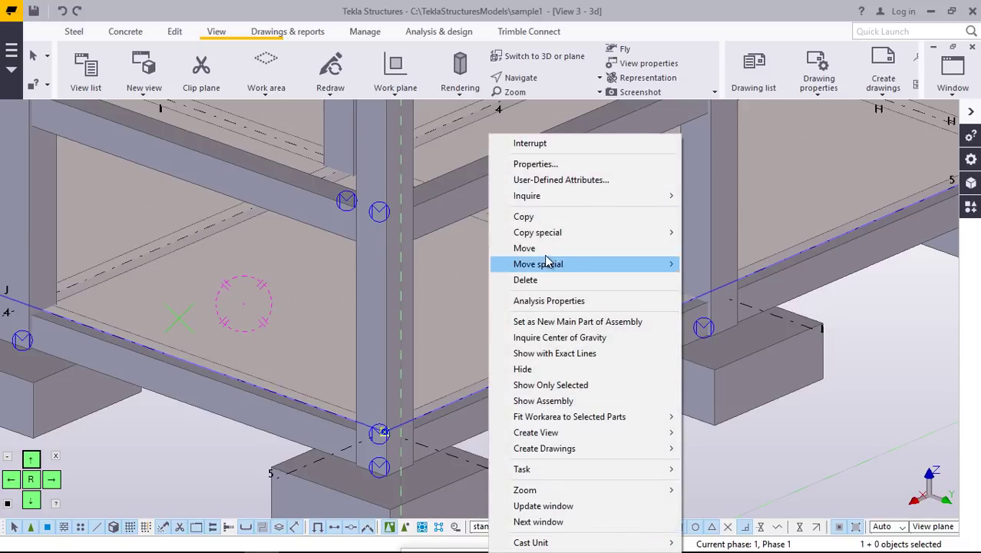
mouse_move(561, 234)
click(707, 234)
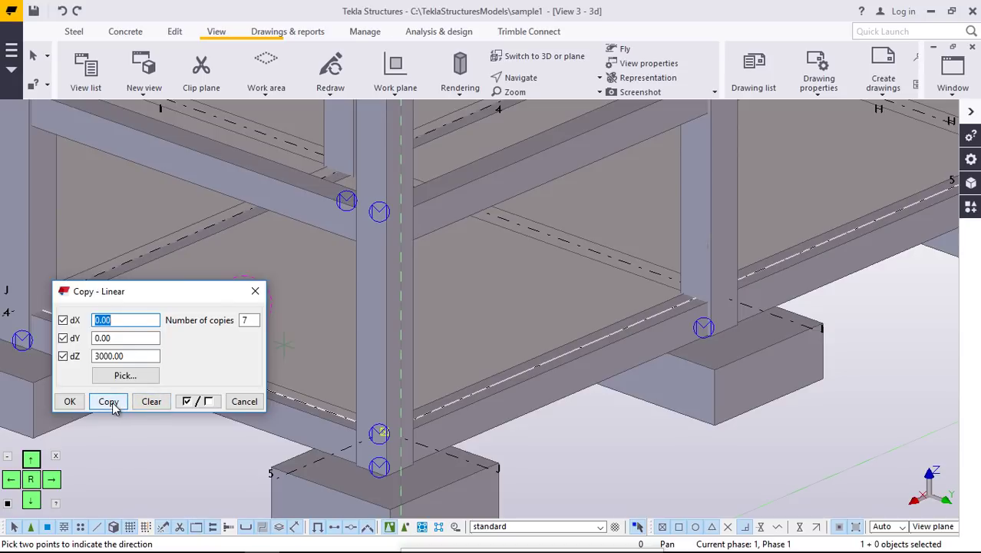
click(111, 402)
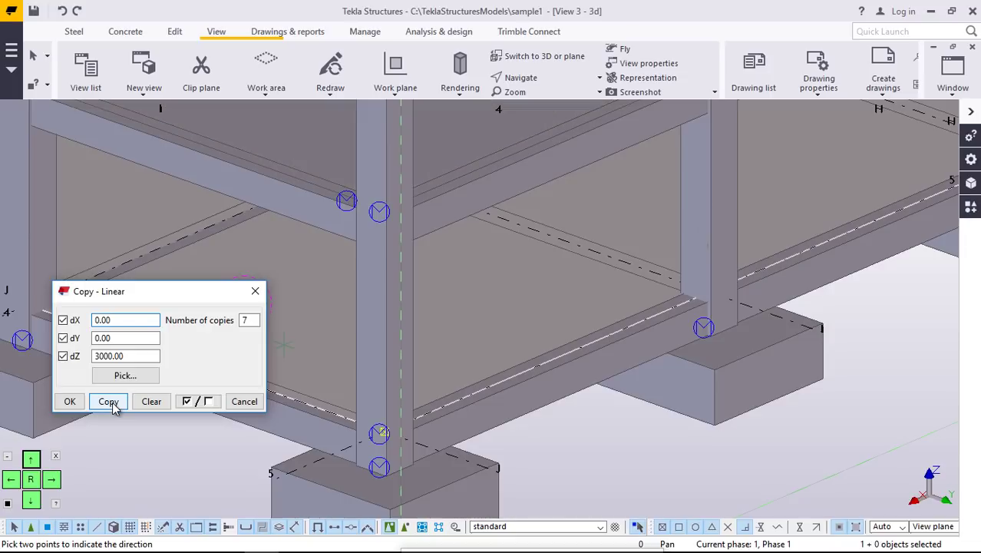
click(69, 402)
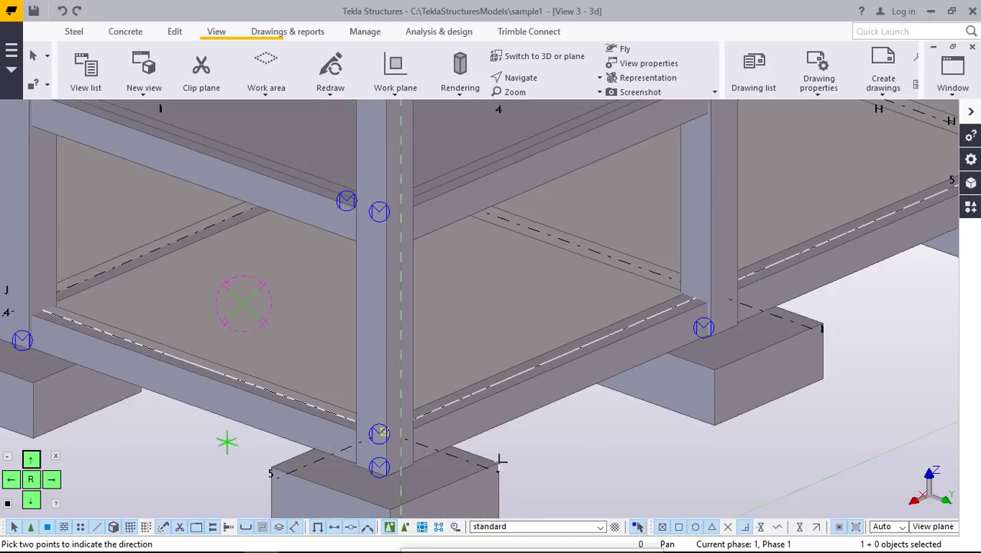
right_click(622, 449)
click(674, 224)
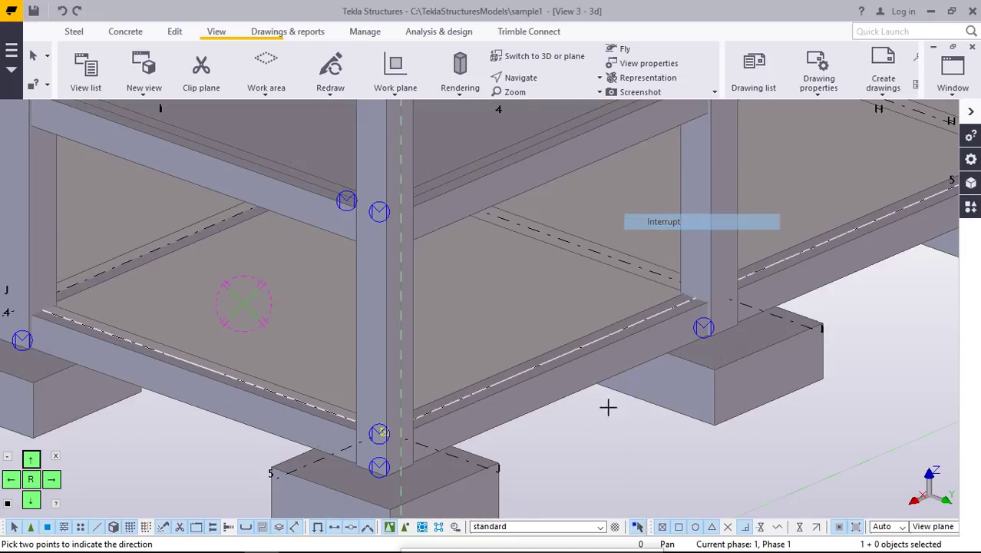
- Examine the copied slabs on every storey, from the J-5 corner footing up to the top floor
scroll(568, 435, down, 4)
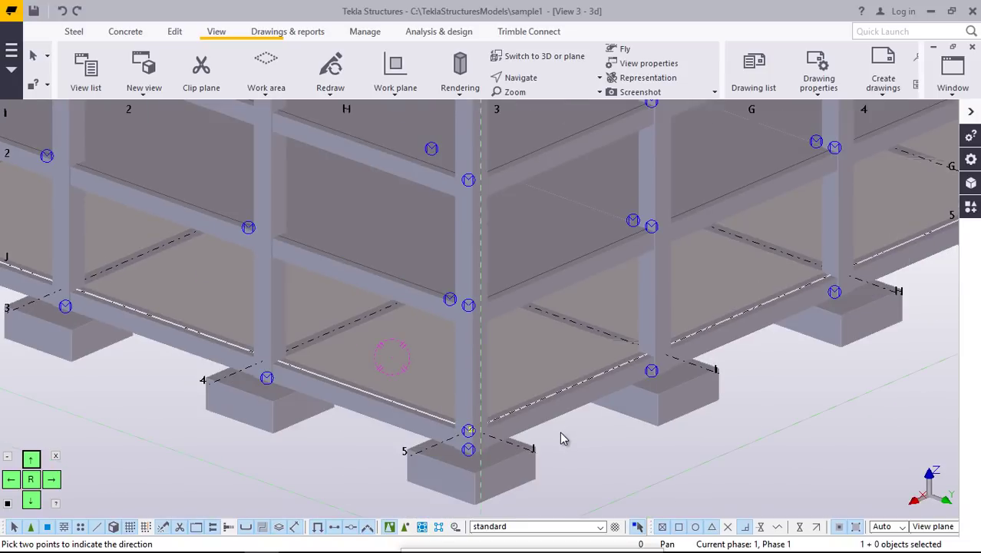
scroll(561, 438, down, 5)
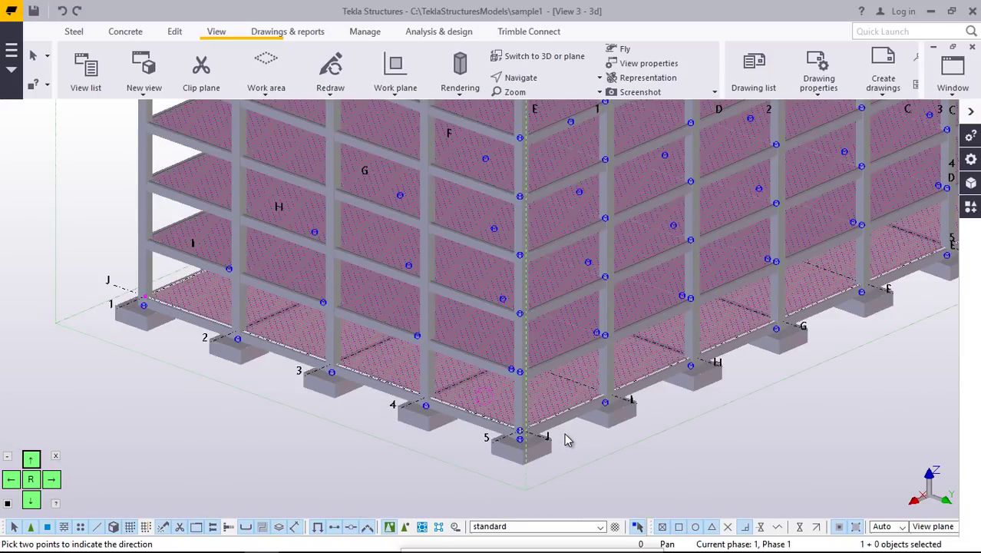
scroll(566, 439, down, 2)
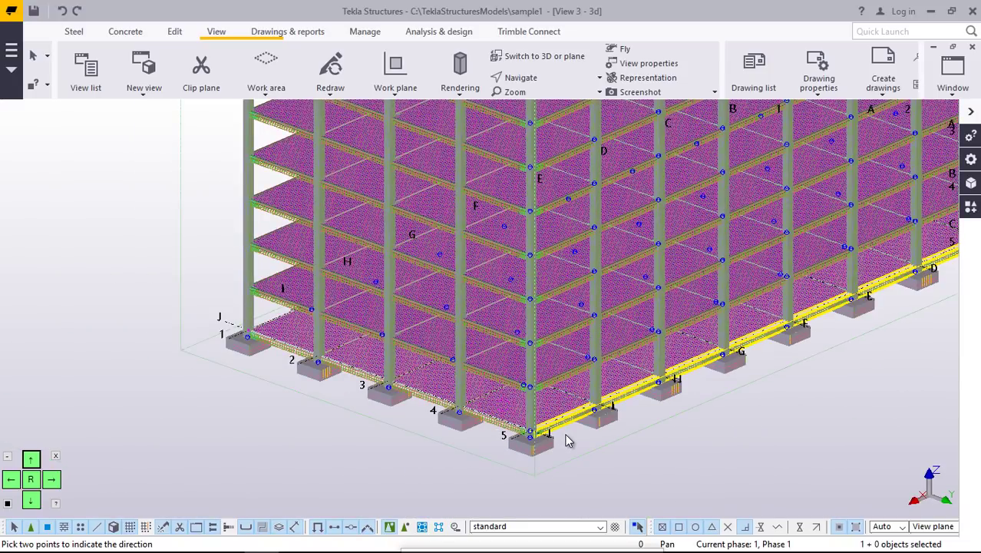
scroll(568, 440, down, 3)
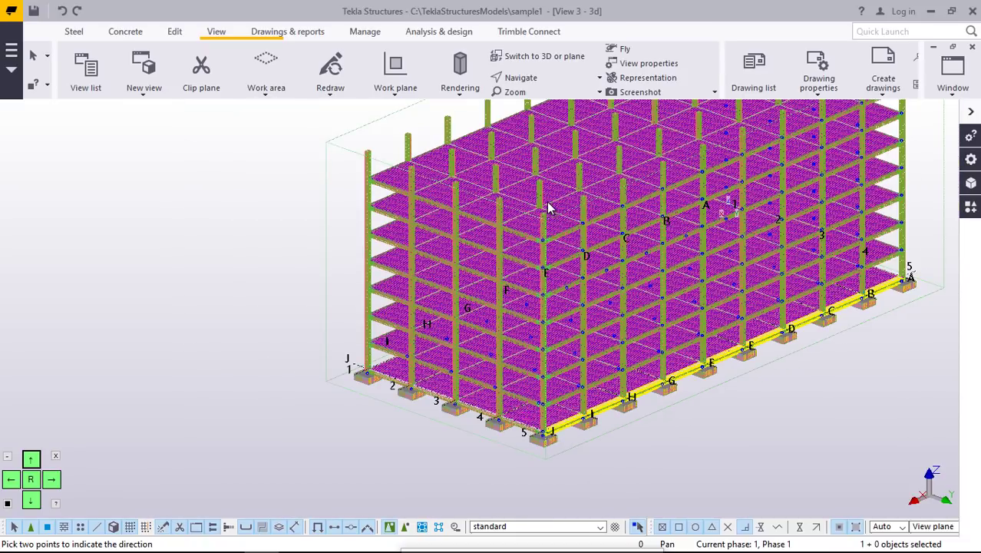
scroll(549, 207, down, 2)
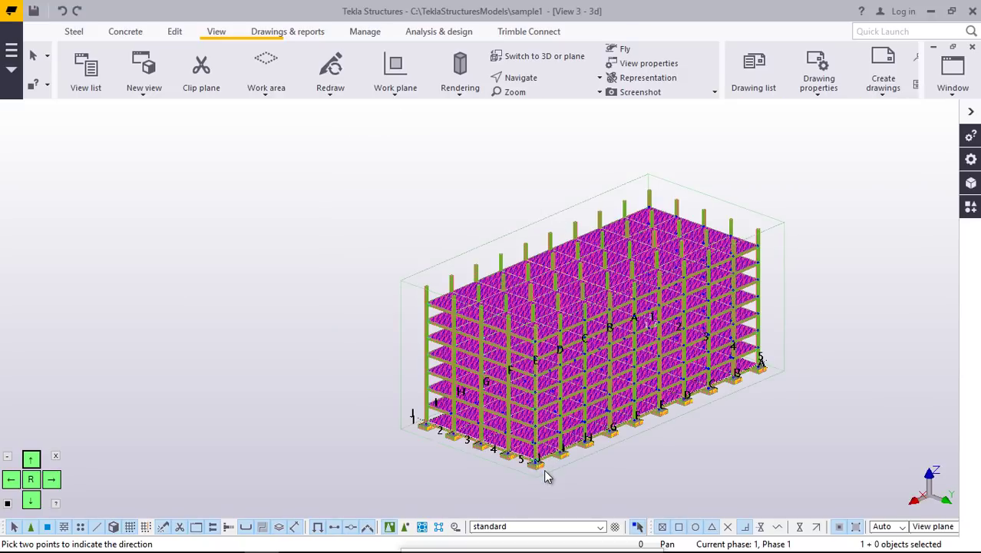
scroll(544, 478, up, 5)
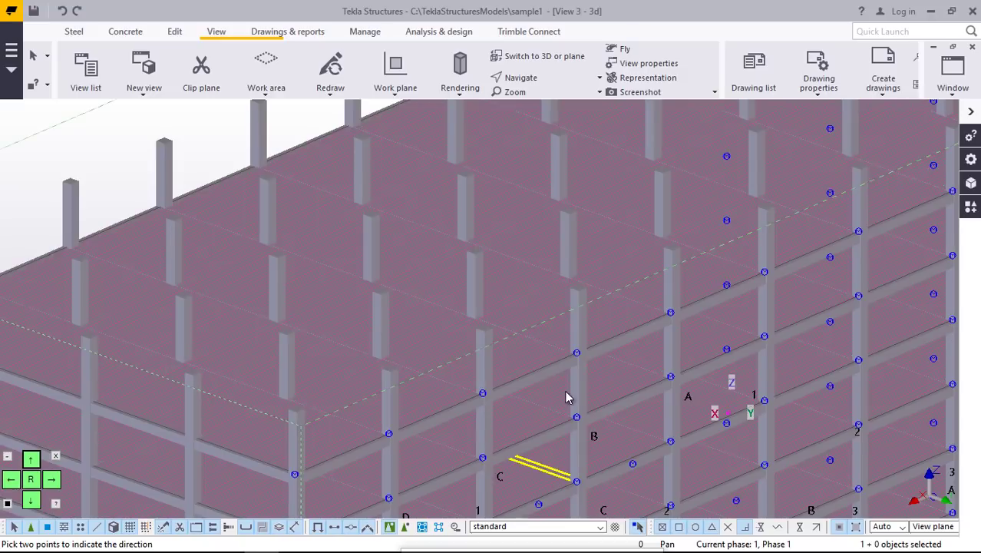
scroll(519, 246, up, 2)
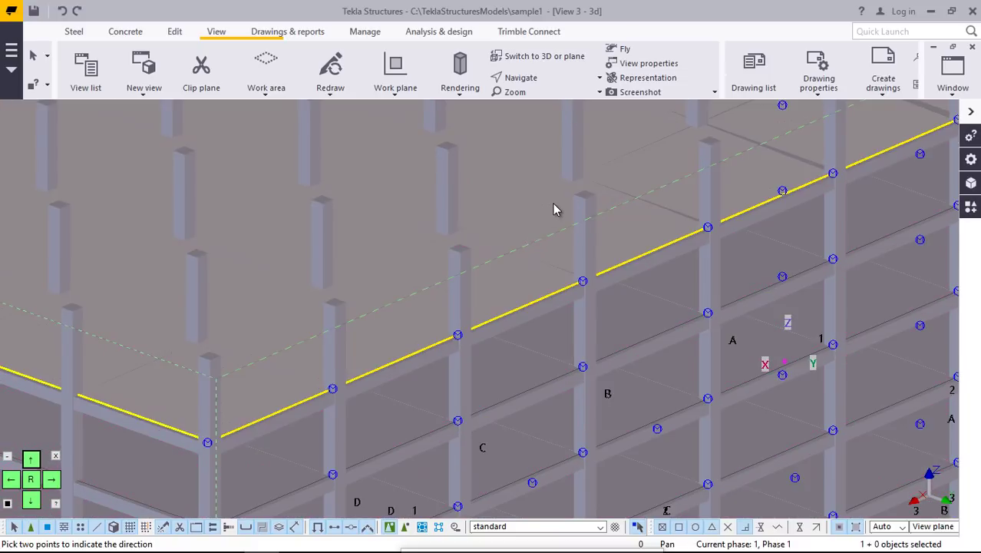
scroll(587, 108, down, 2)
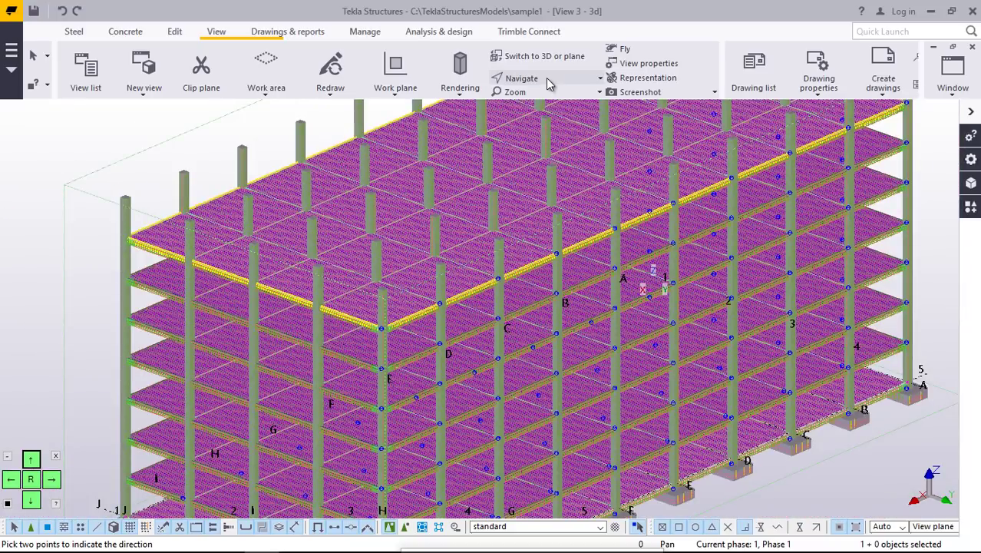
- Rotate the model to face the long side along grid line 5 and examine the slabs, beams and footings there
click(548, 77)
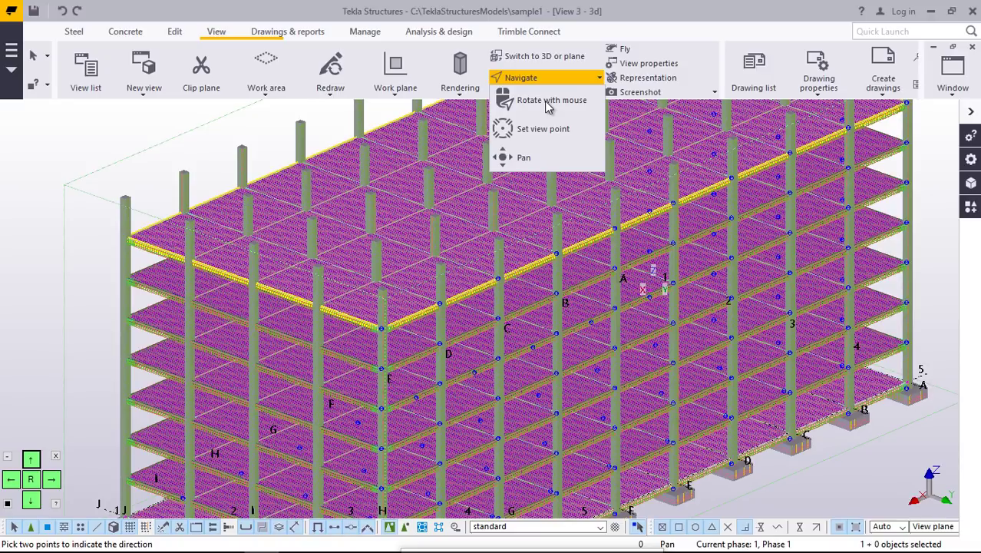
click(542, 102)
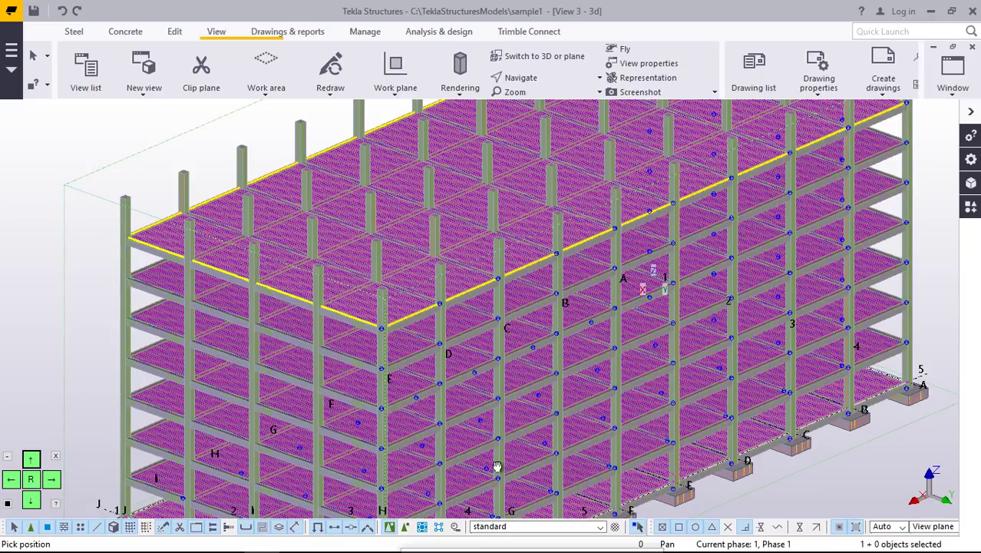
drag(419, 448, 382, 458)
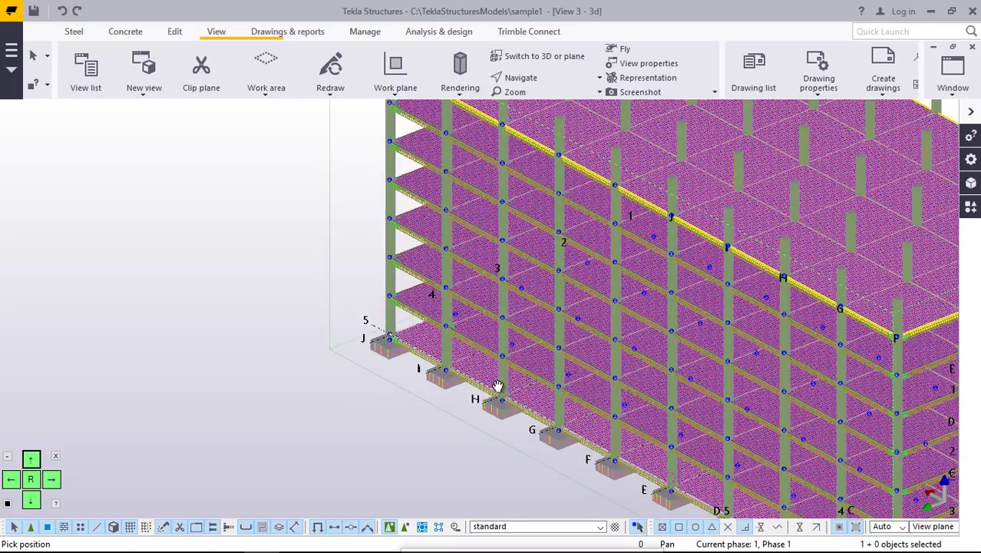
scroll(515, 336, up, 5)
scroll(415, 428, down, 3)
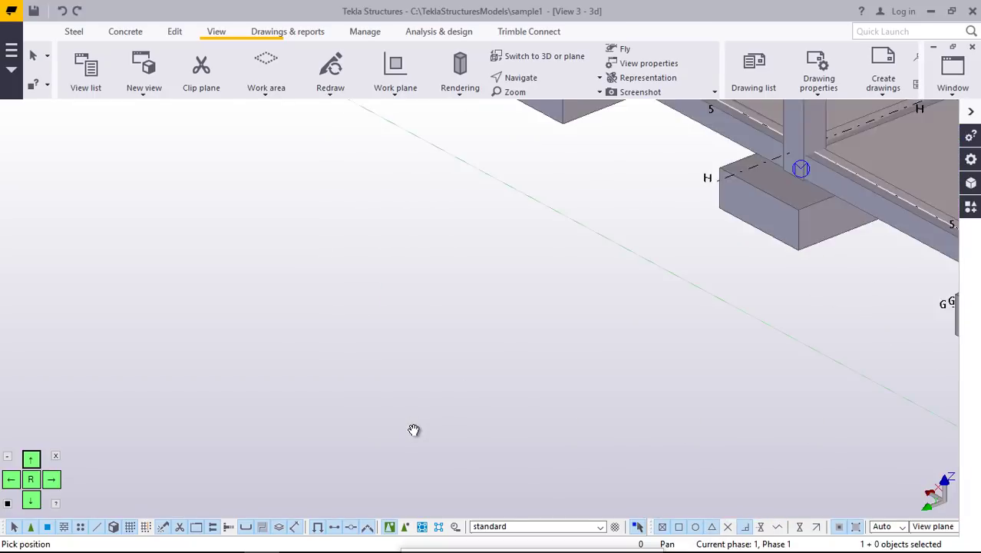
scroll(478, 454, down, 3)
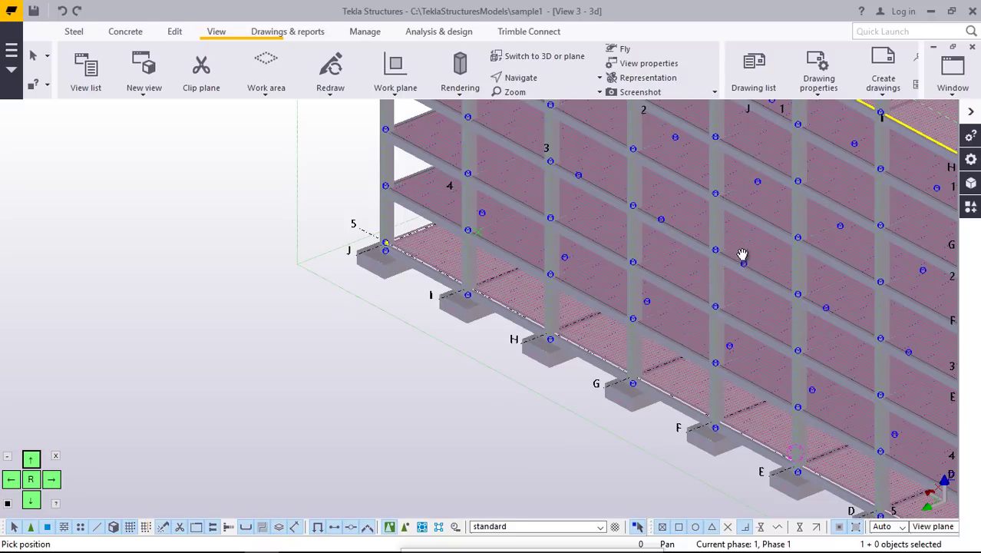
scroll(742, 252, down, 10)
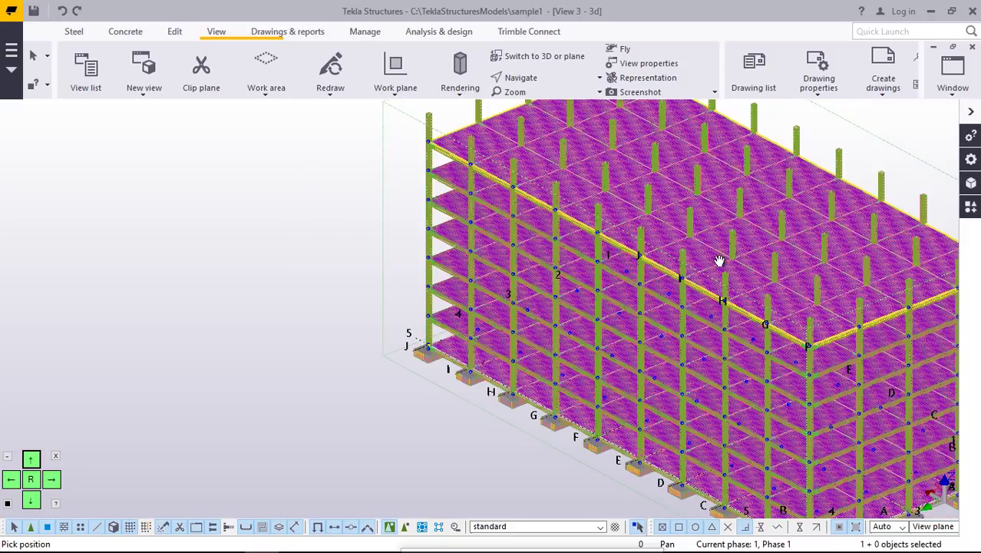
scroll(827, 160, up, 10)
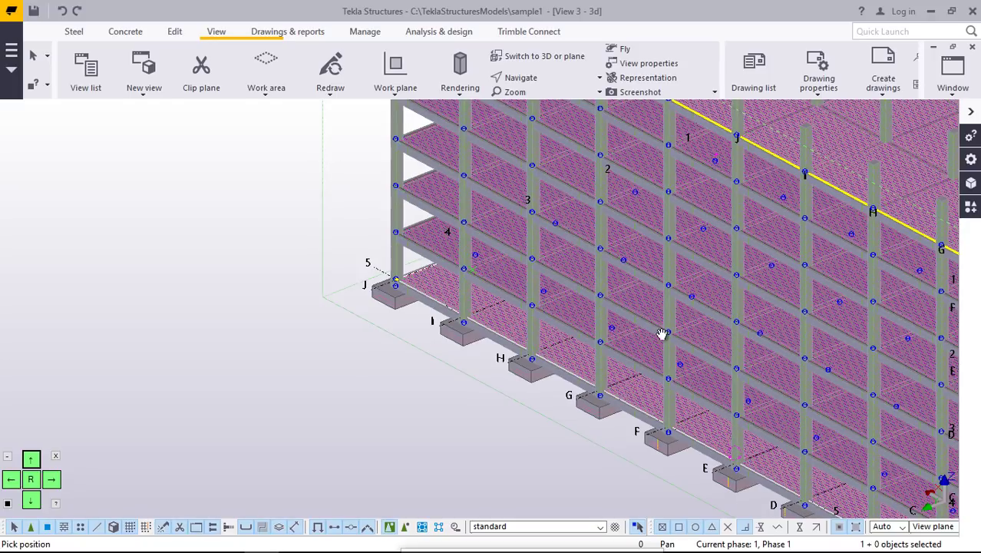
scroll(662, 333, up, 6)
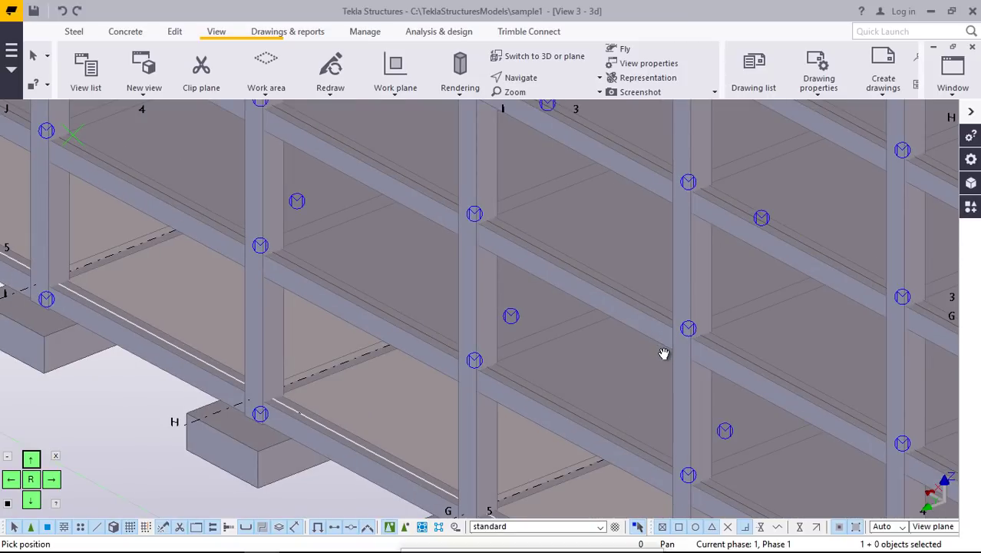
- Render the parts transparent and examine the slab, beam, column and footing reinforcement across all storeys
key(ctrl+2)
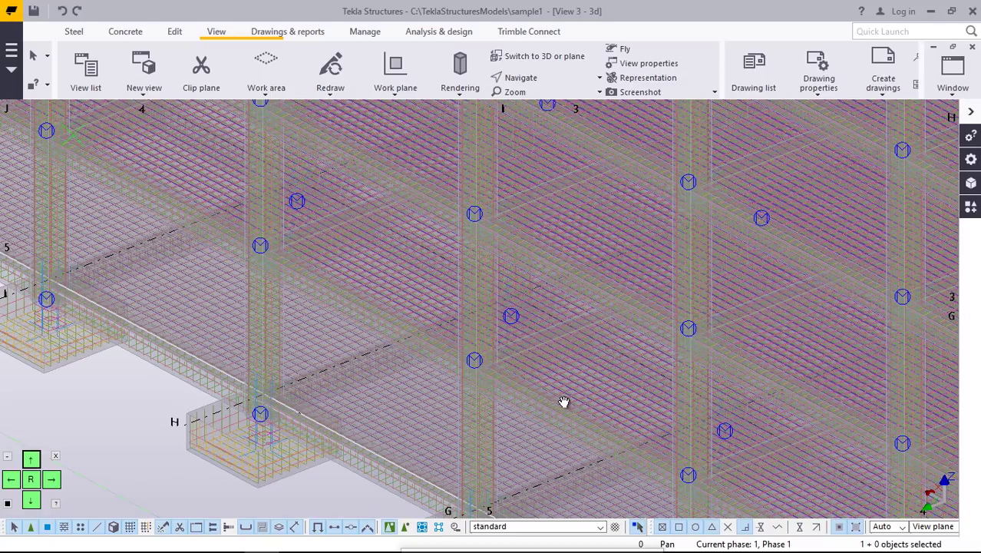
scroll(591, 405, down, 2)
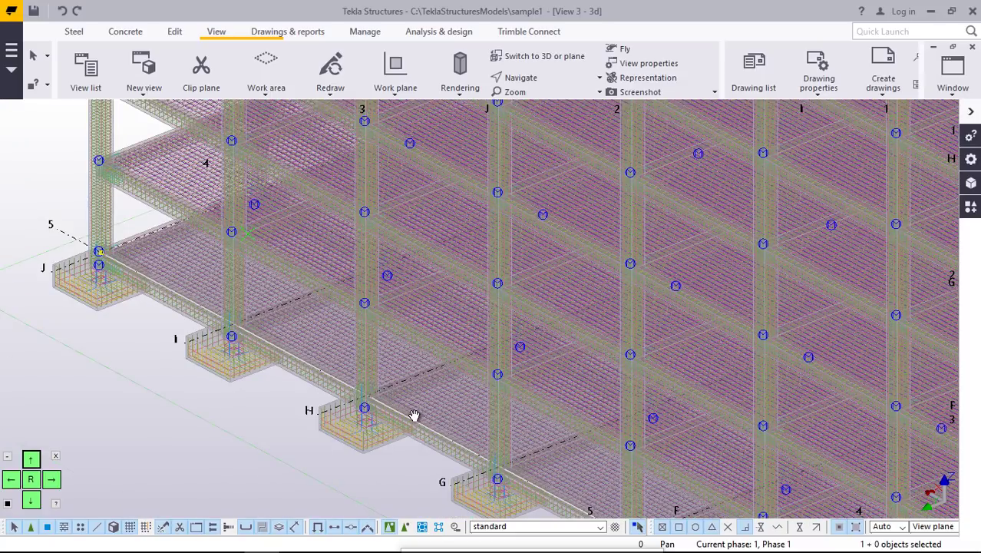
scroll(407, 411, down, 2)
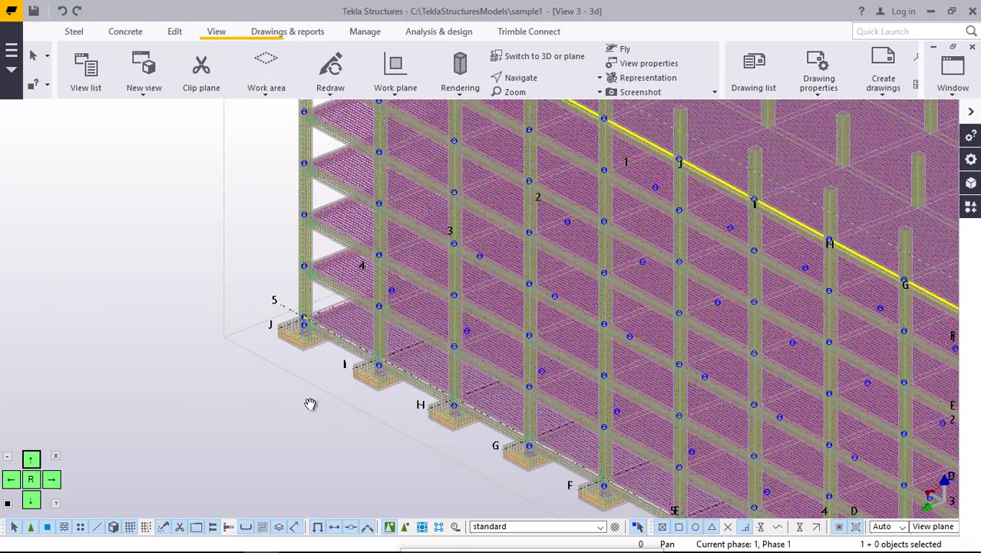
scroll(315, 404, down, 5)
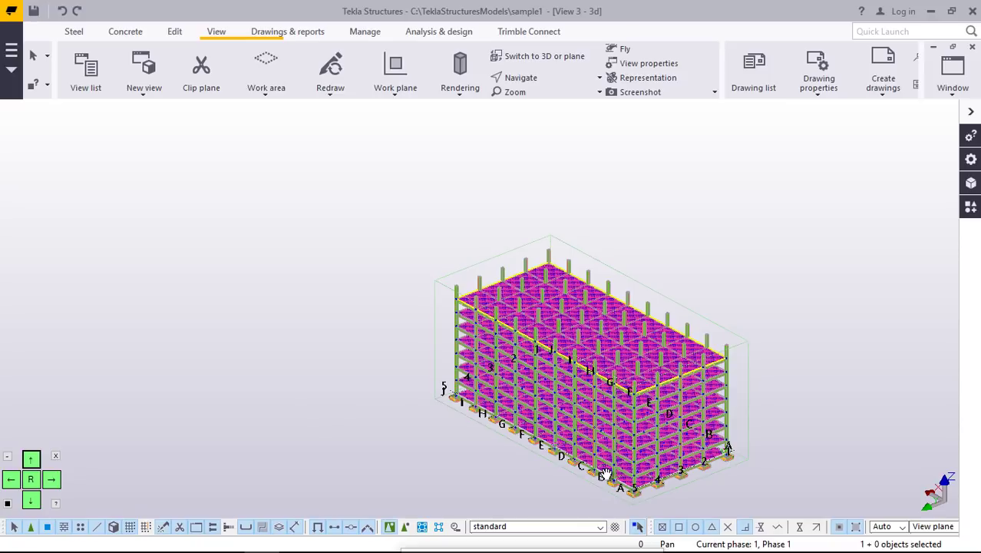
scroll(609, 475, down, 2)
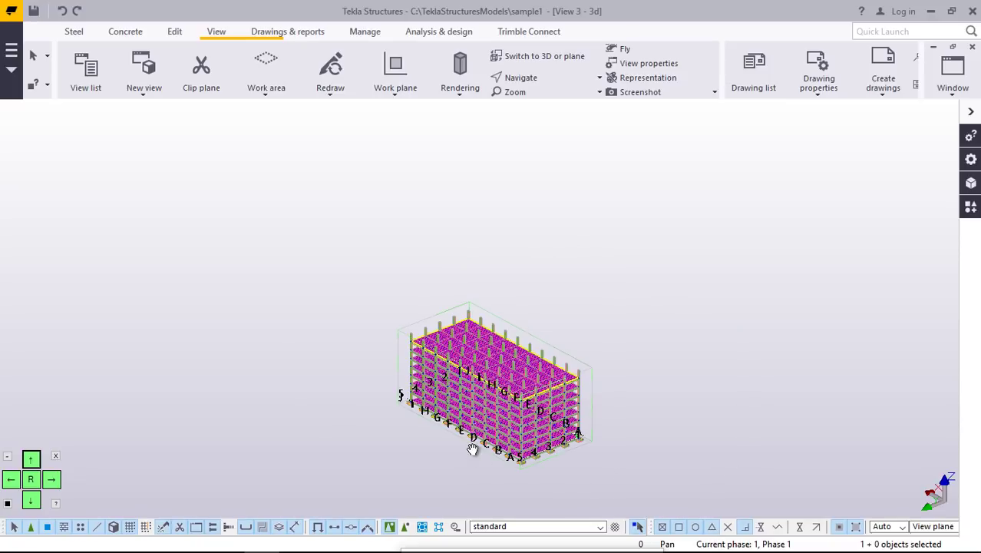
scroll(472, 450, up, 6)
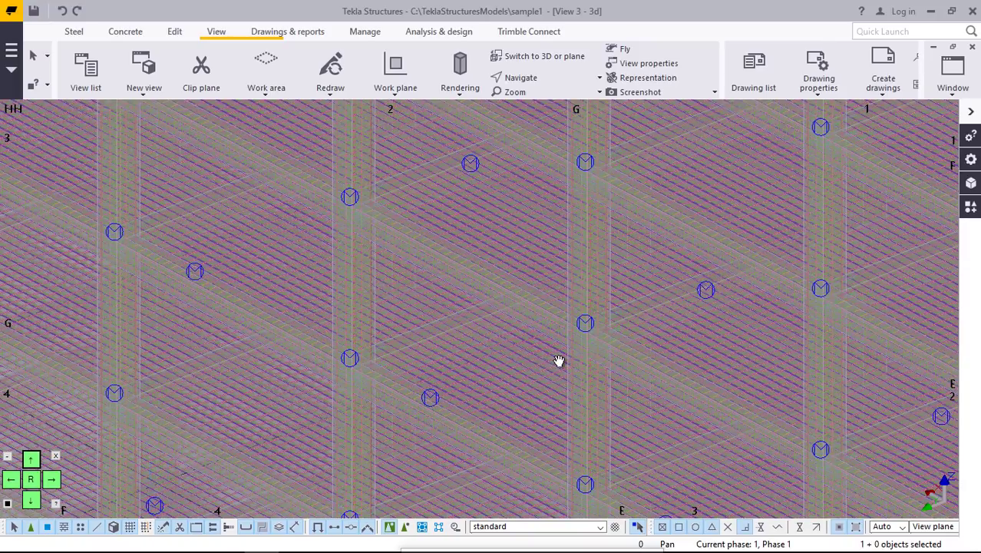
scroll(559, 360, down, 3)
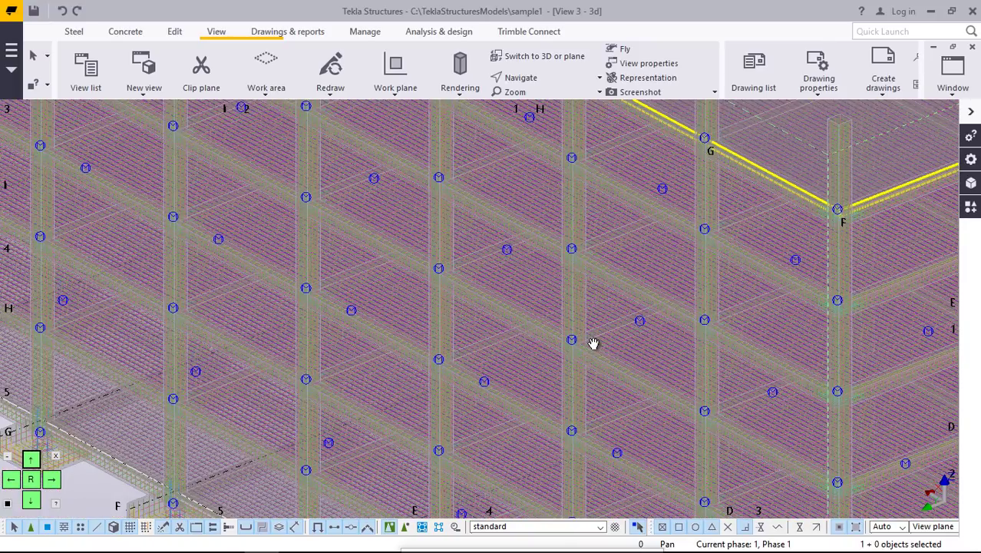
scroll(594, 343, down, 3)
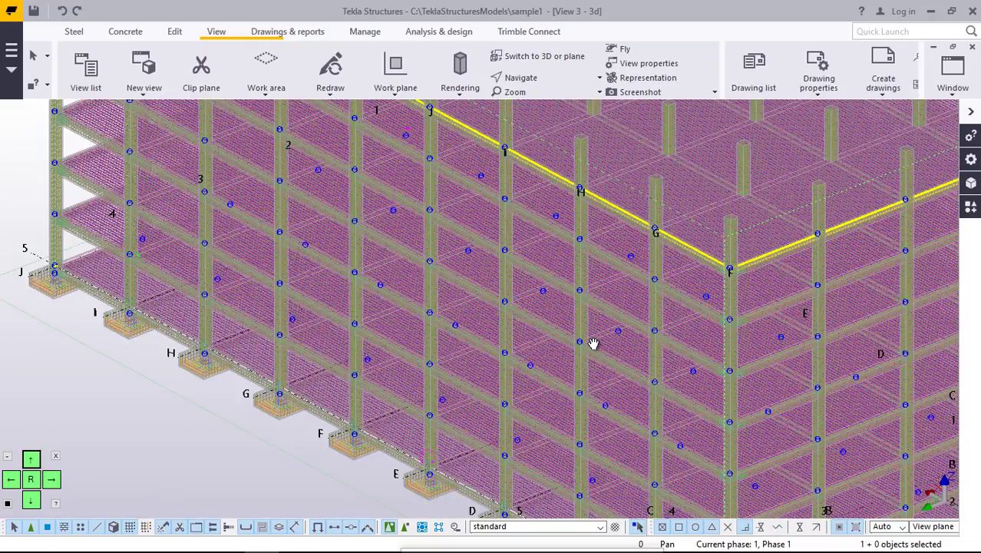
scroll(593, 343, down, 3)
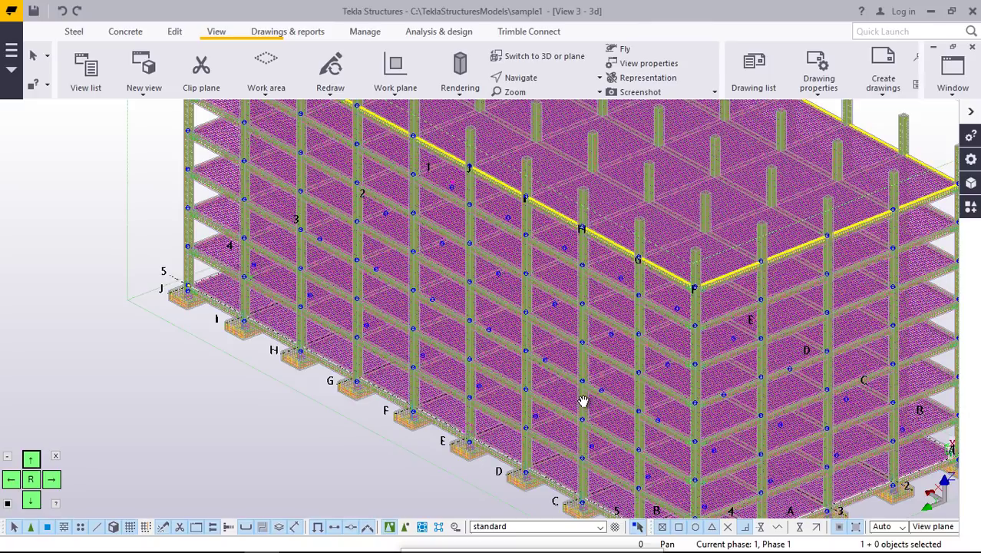
scroll(583, 401, up, 2)
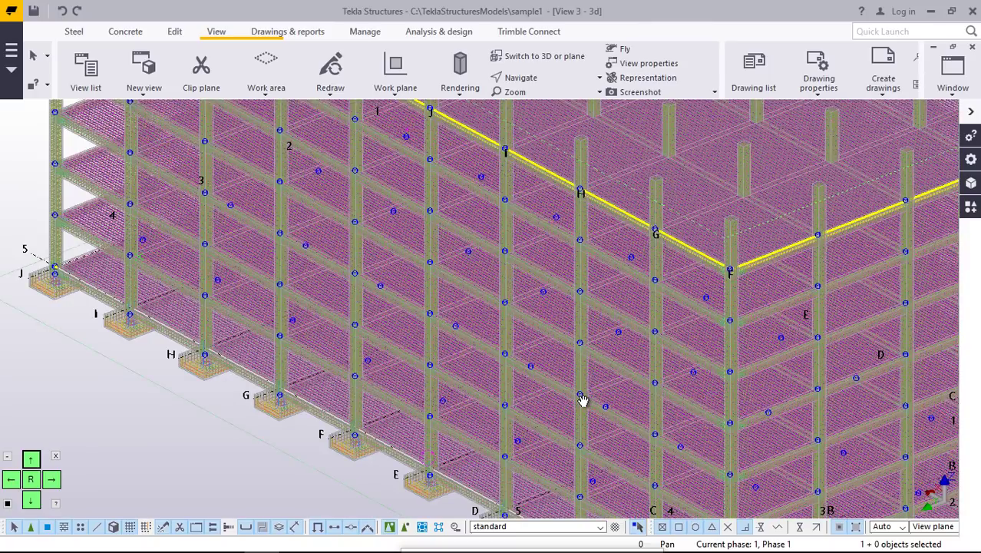